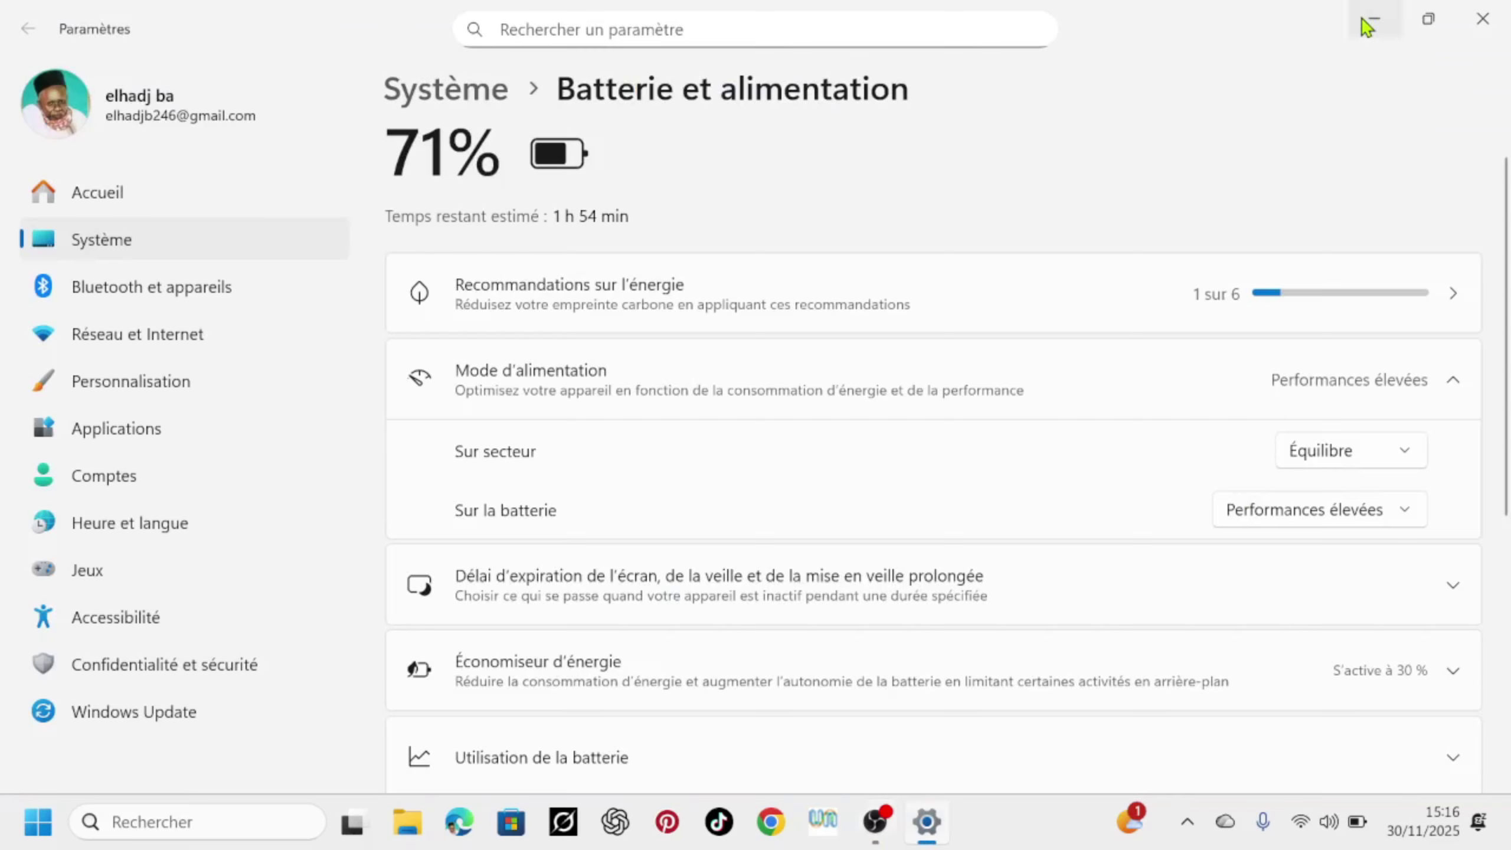
Close the power settings and open the Applications de démarrage list in Task Manager
left_click(1492, 12)
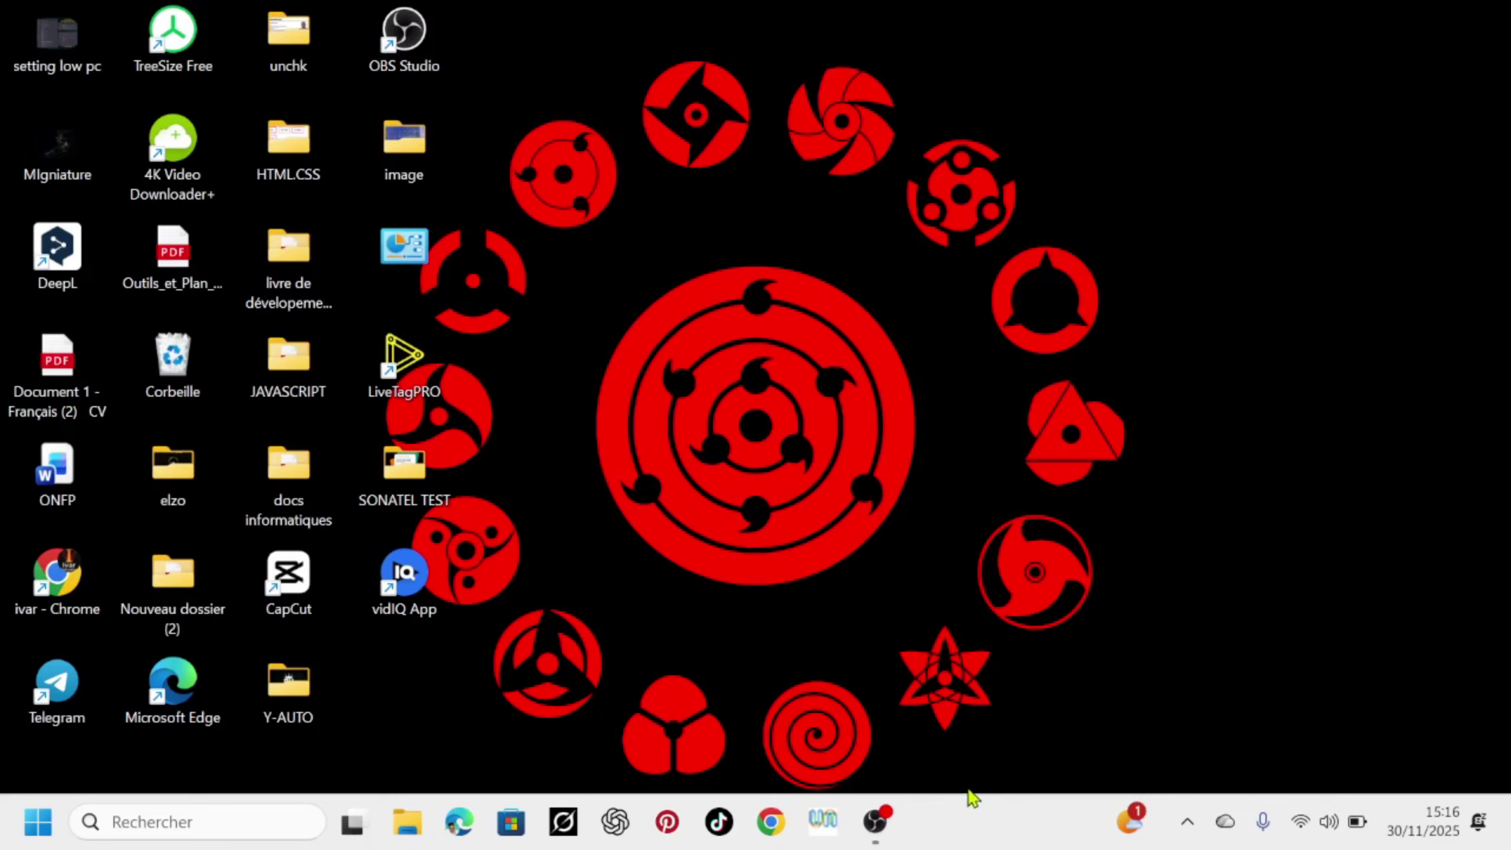
right_click(954, 823)
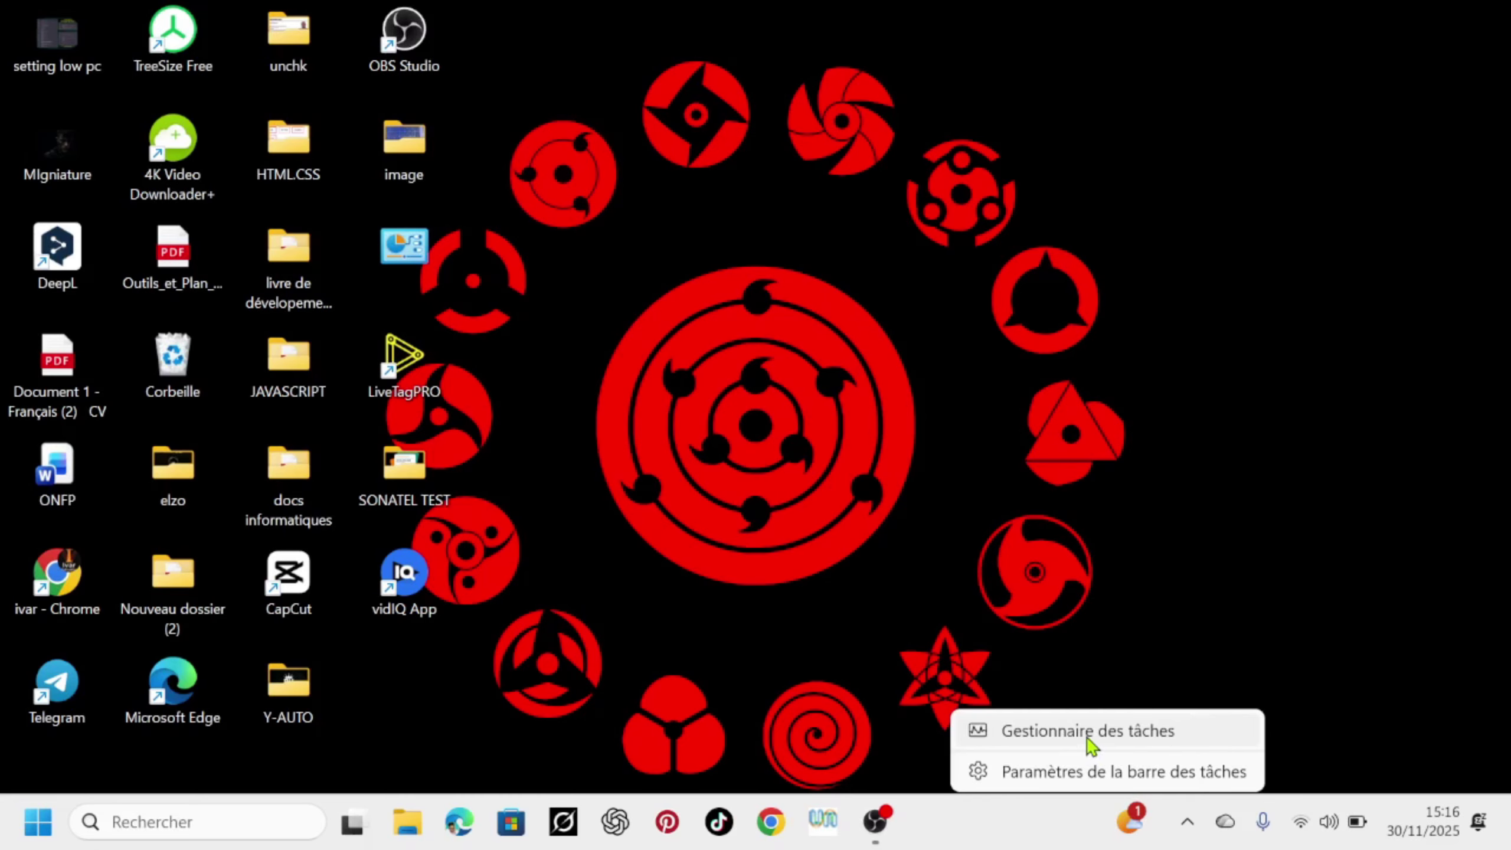
left_click(1089, 732)
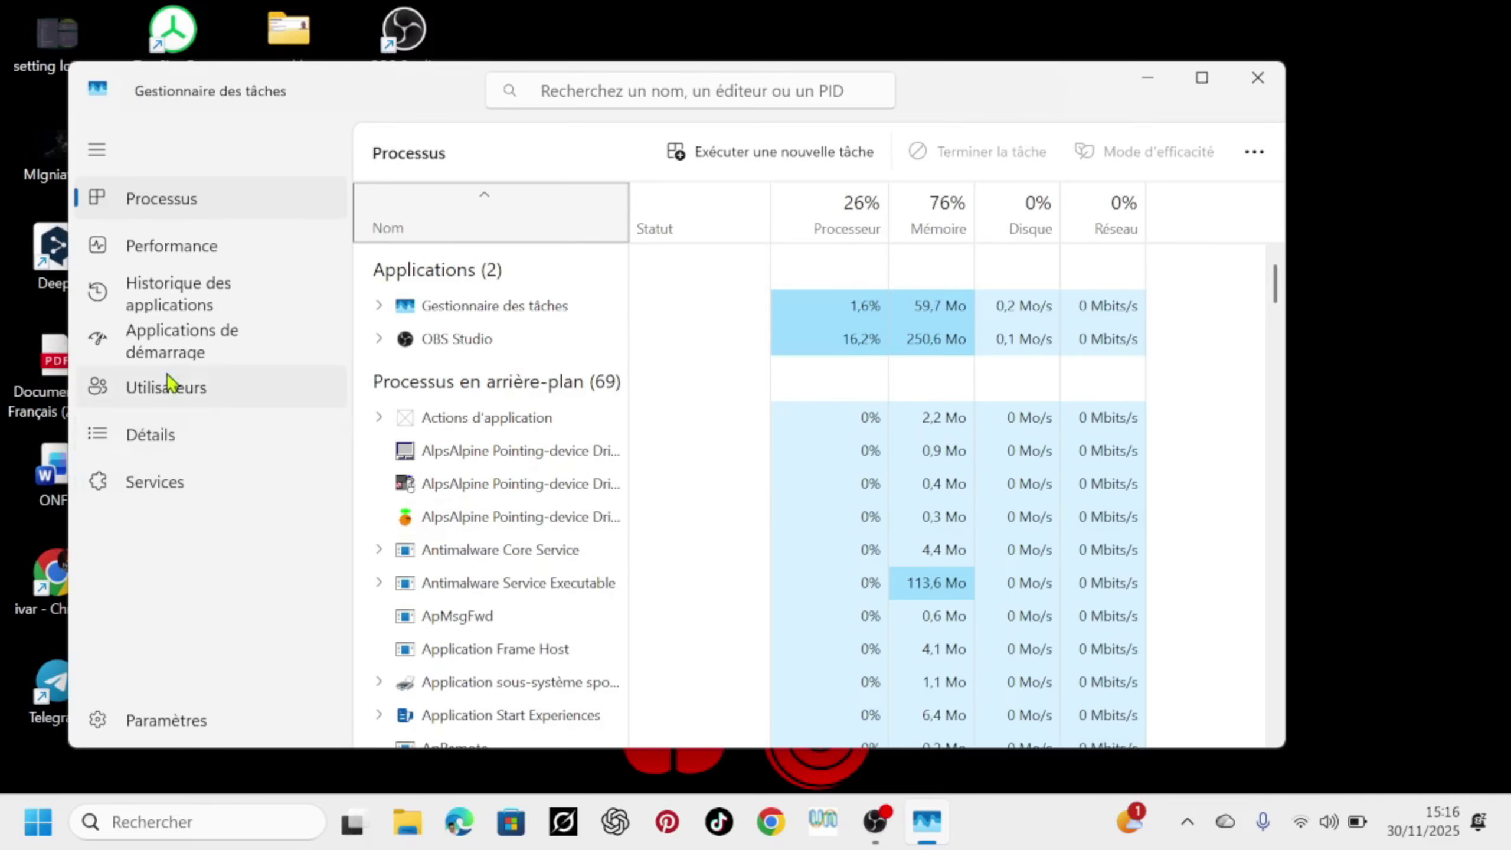
left_click(235, 344)
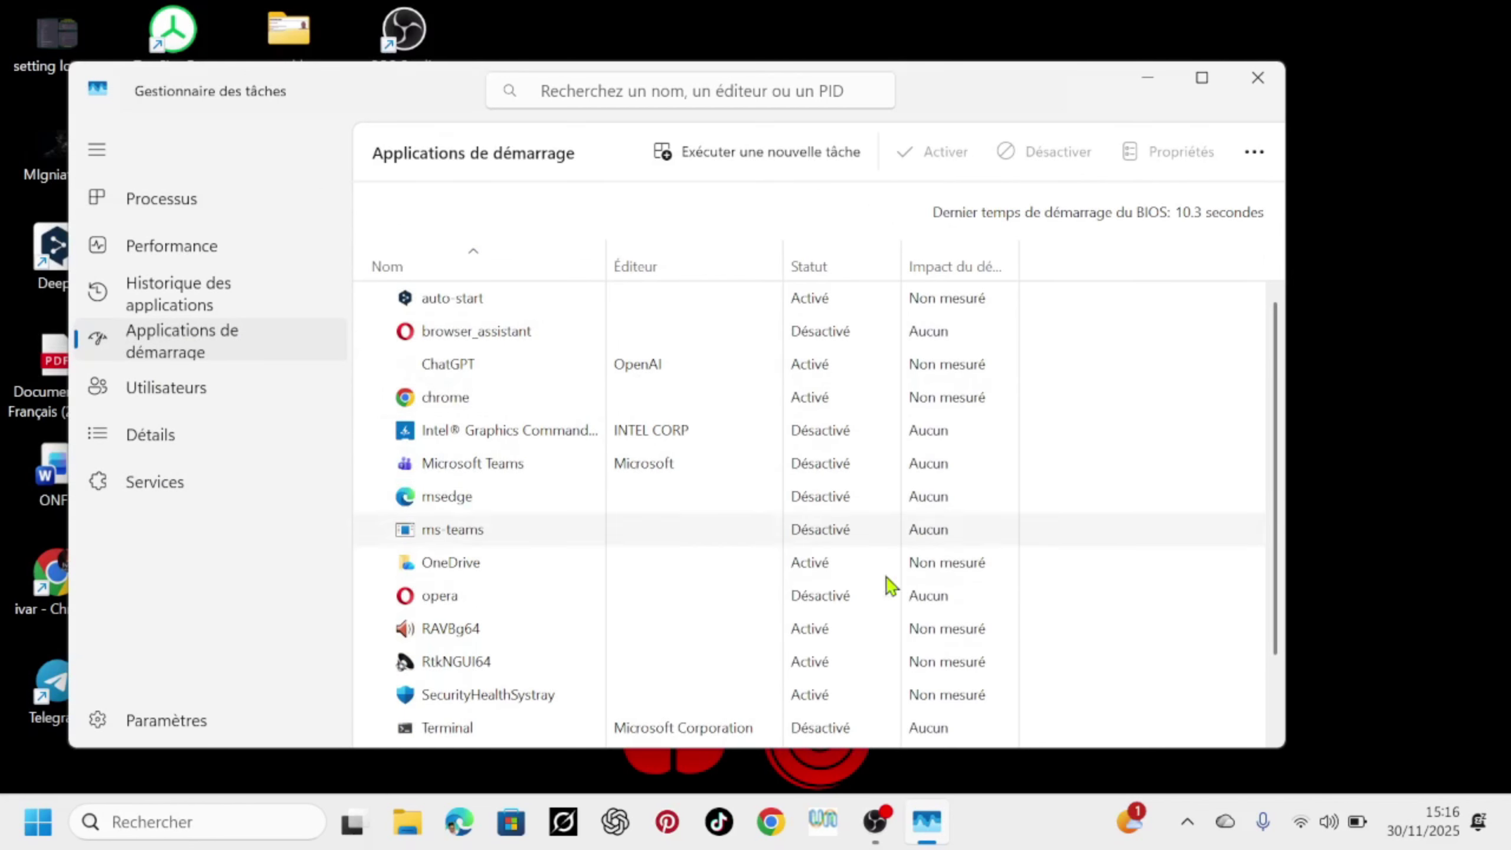
Review the status and startup impact of the listed startup applications, and close Task Manager
left_click_drag(1278, 476, 1275, 590)
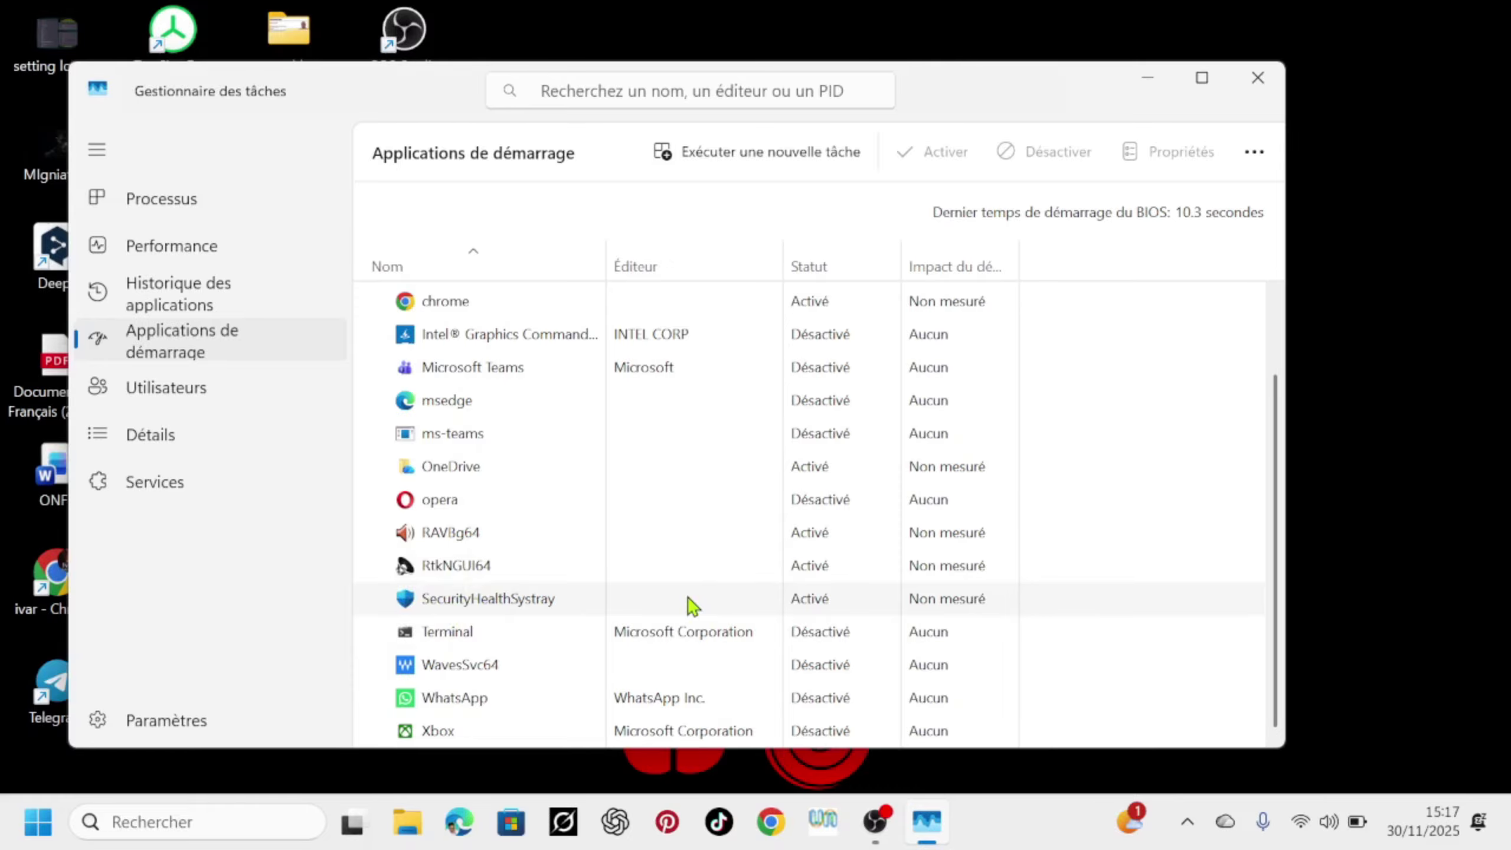
scroll(692, 606, "up", 2)
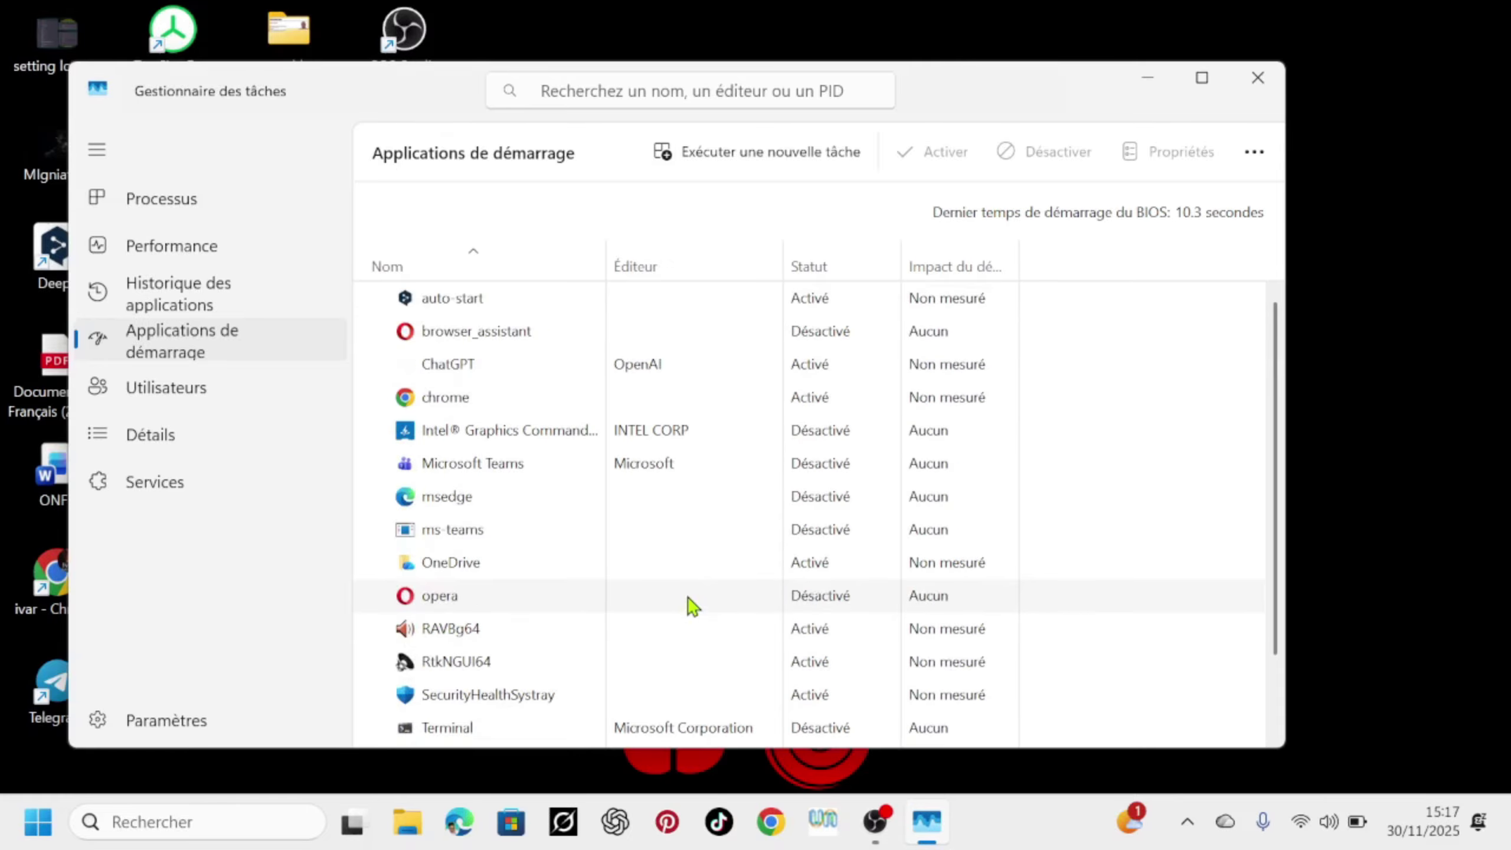
scroll(692, 606, "down", 2)
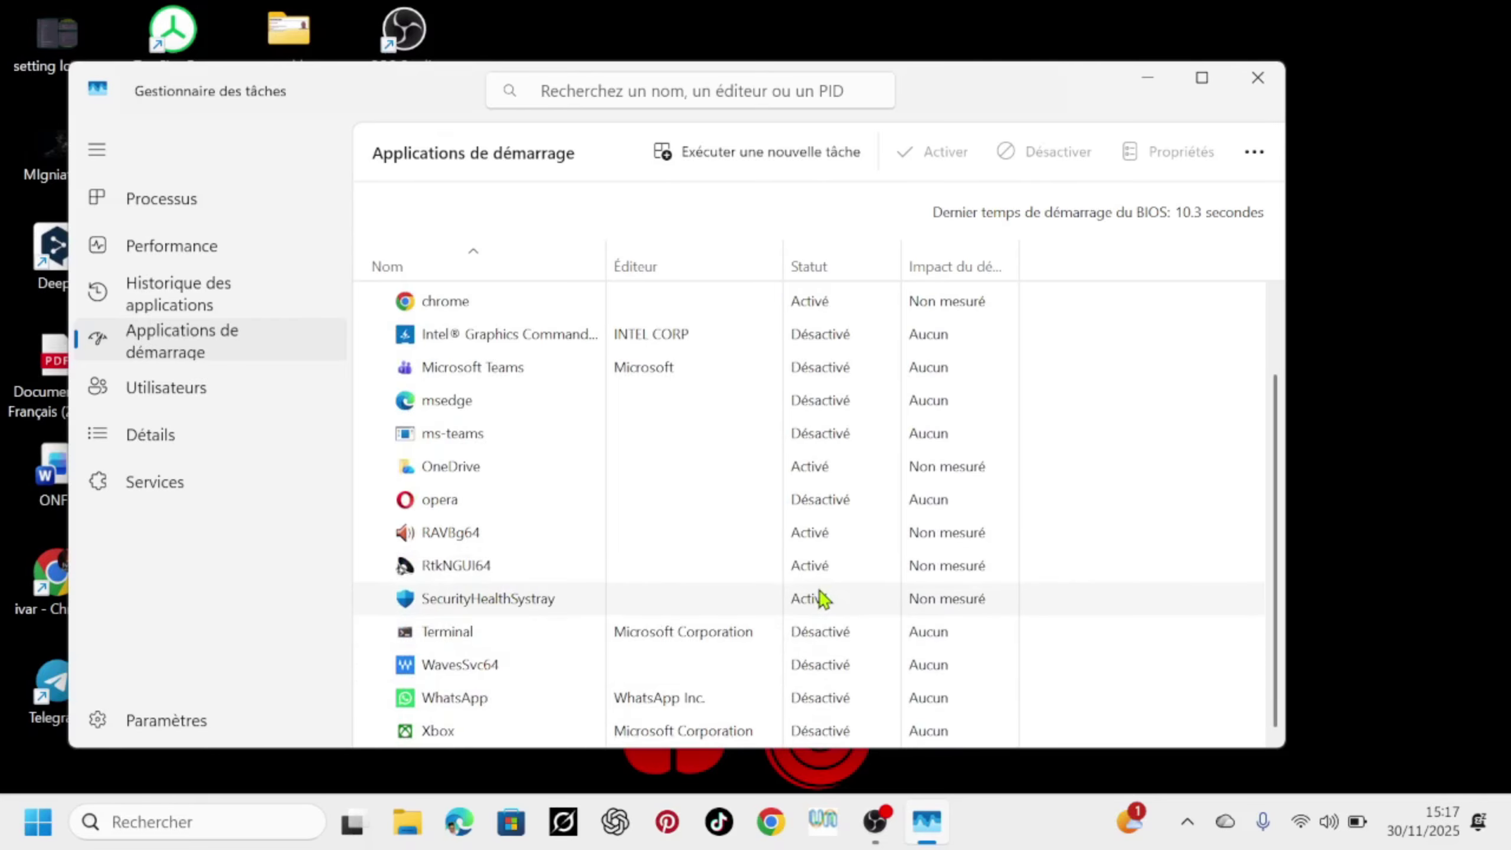
scroll(772, 506, "up", 3)
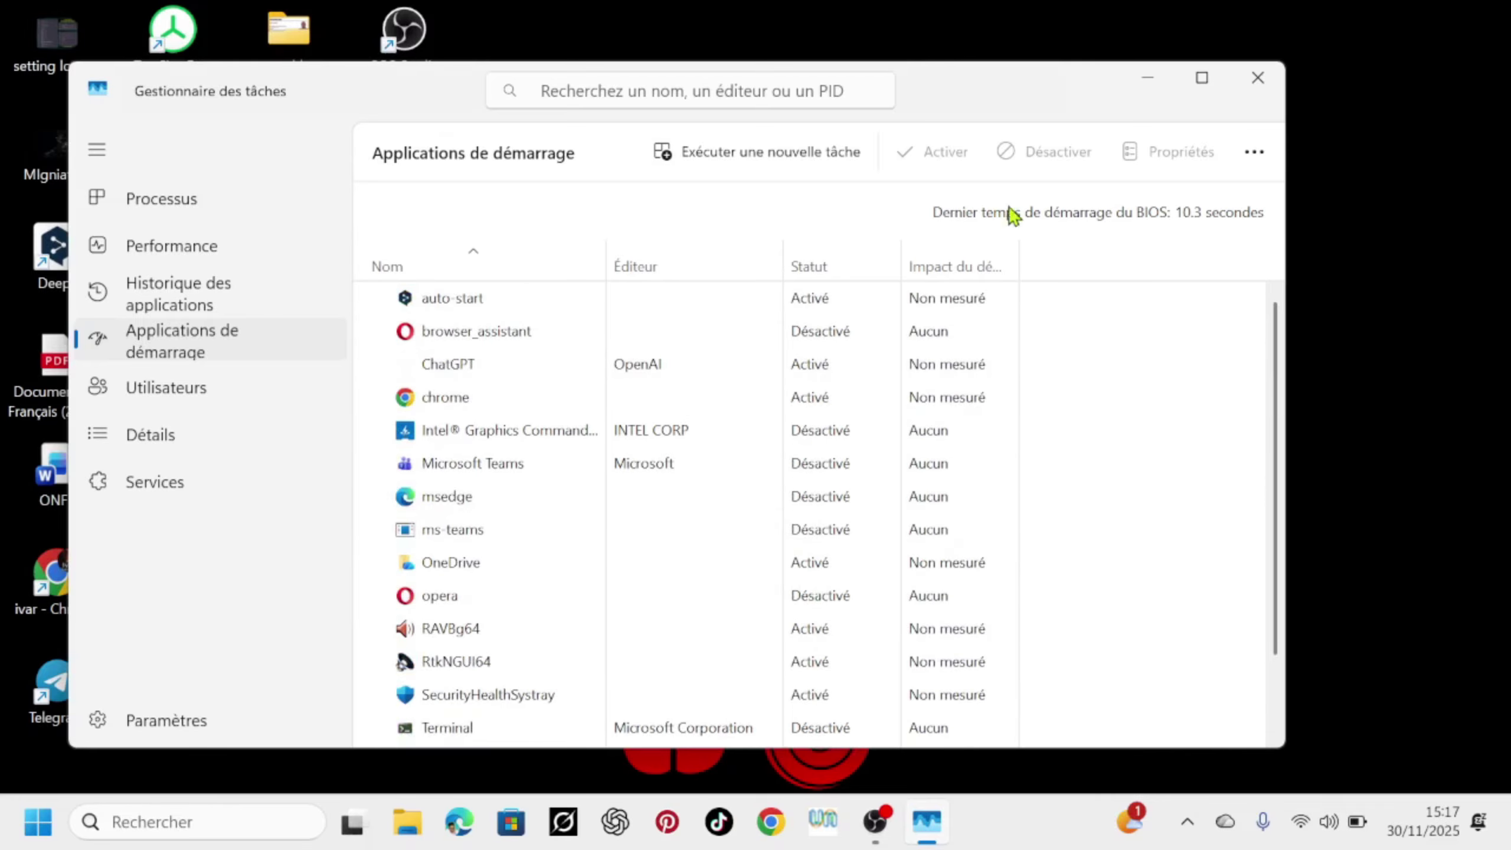
left_click(1272, 86)
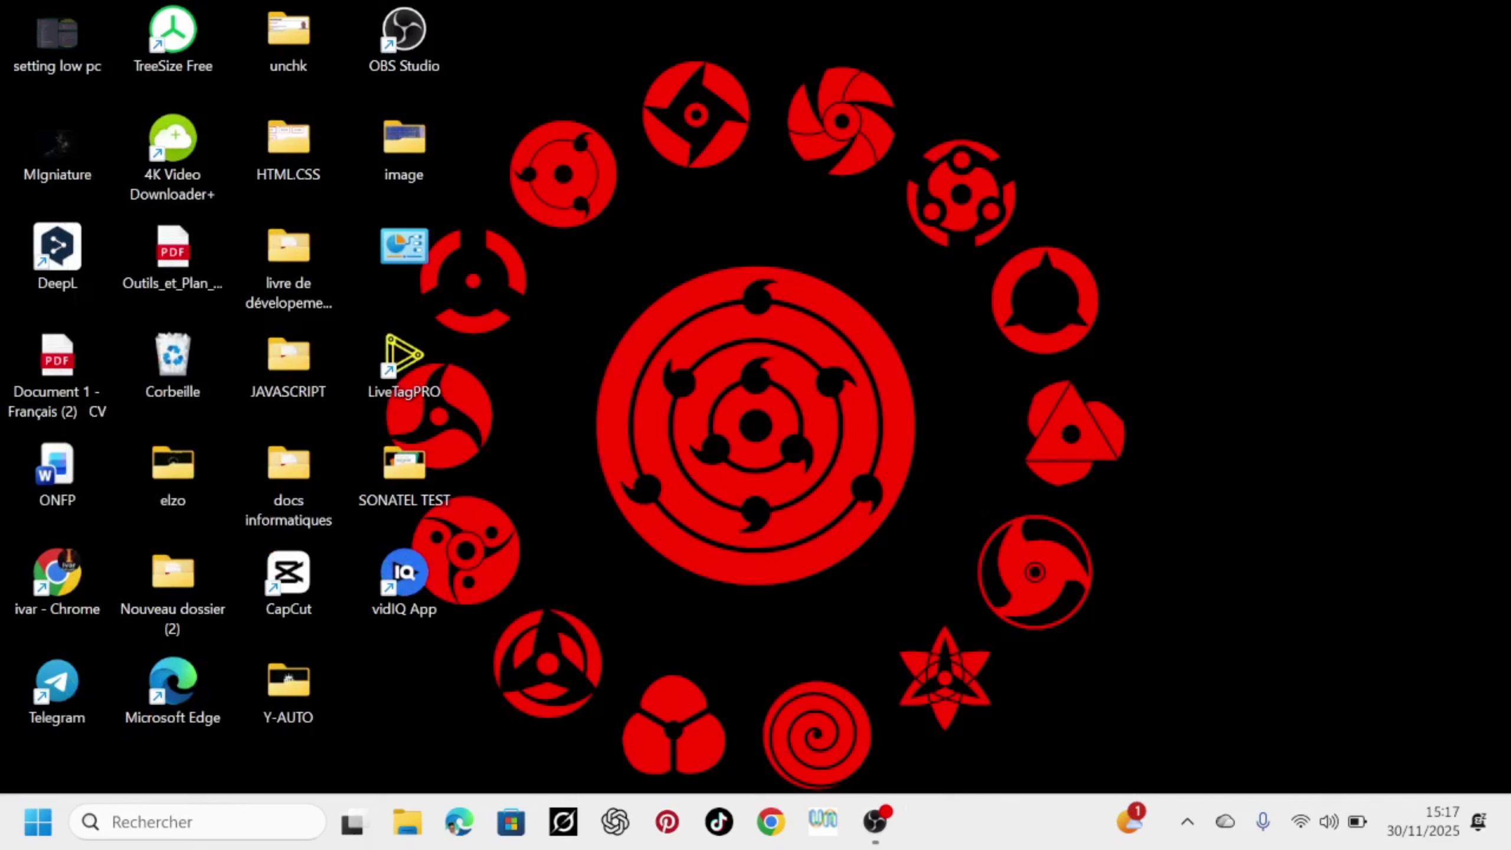
Open Task Manager from a Windows search for "ges" and close it, and reopen it directly and close it again
right_click(1022, 829)
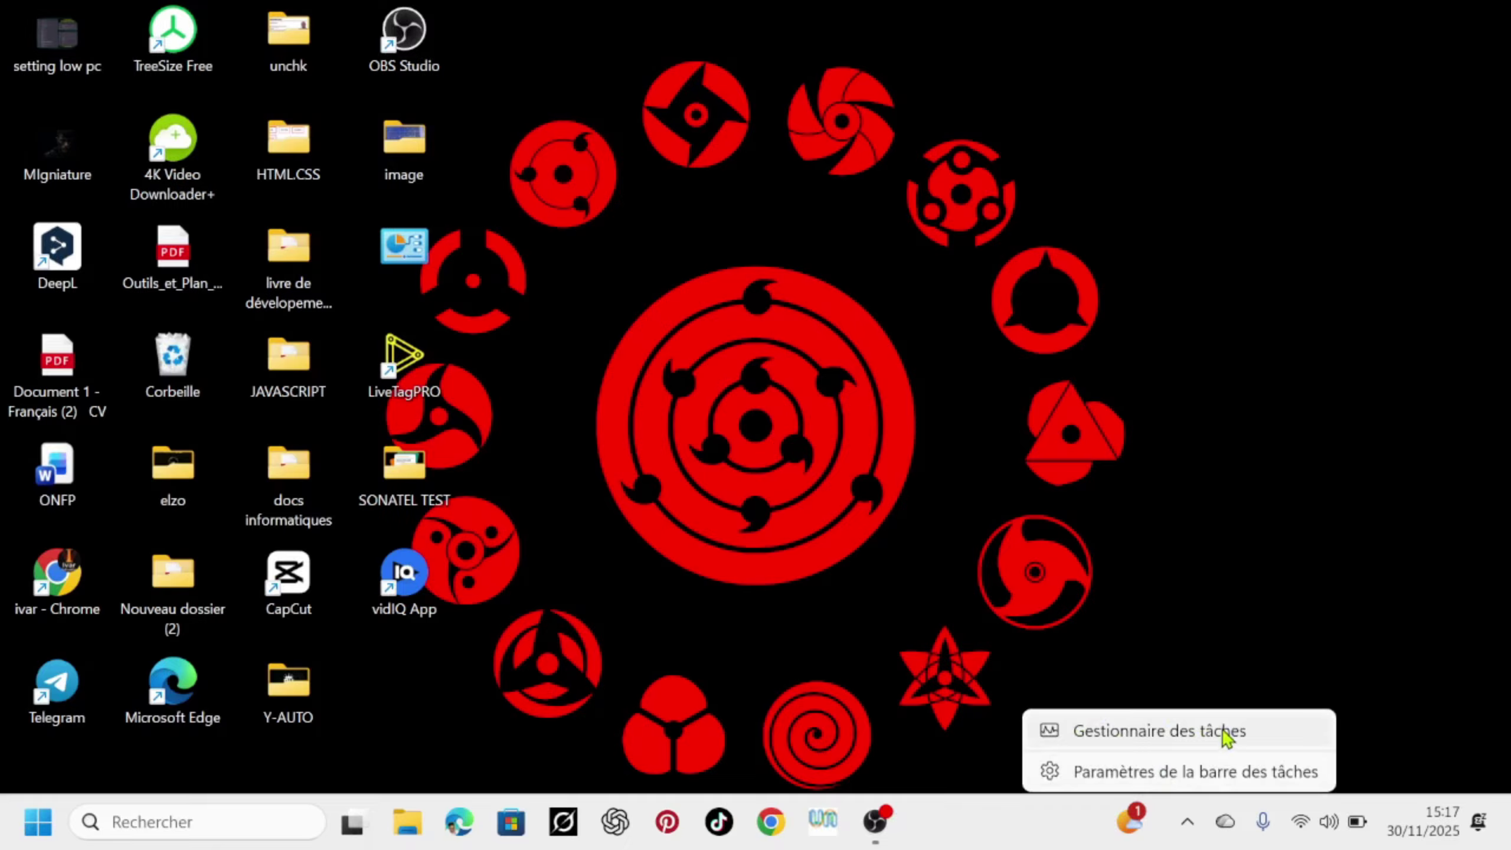
left_click(185, 834)
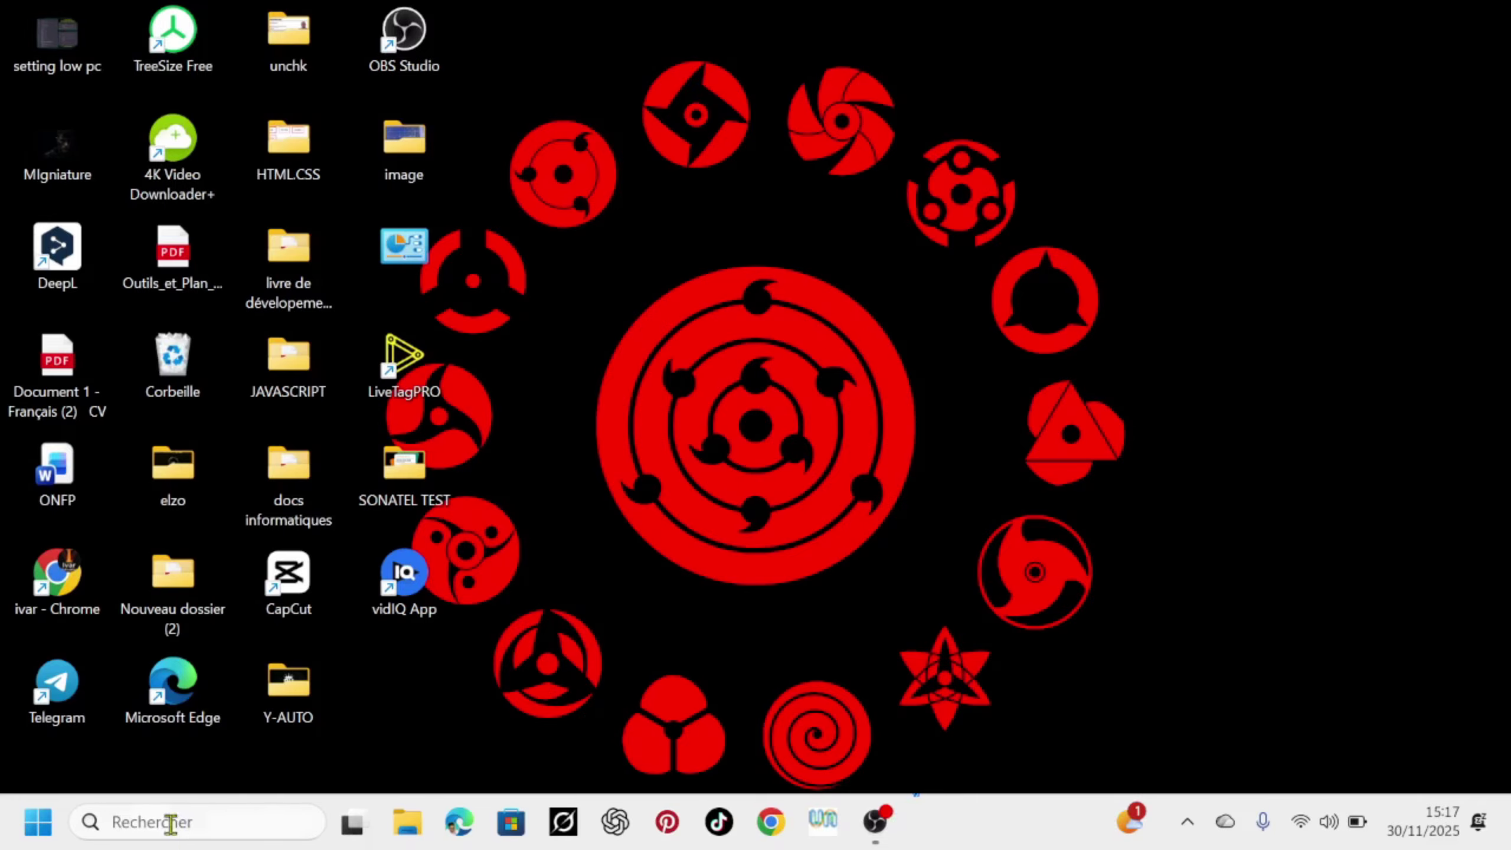
left_click(126, 822)
type("ges")
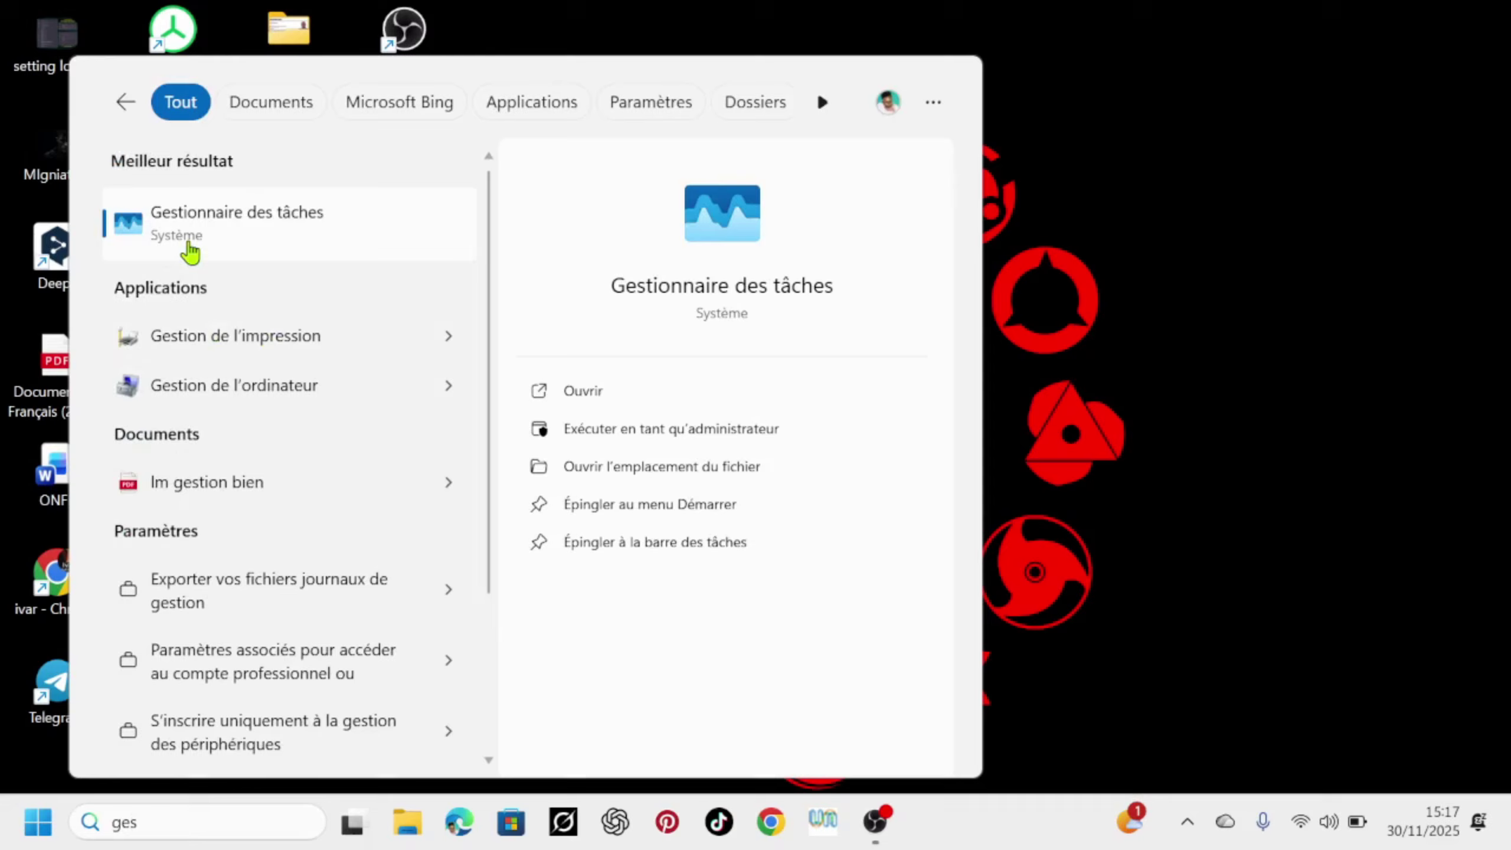
left_click(193, 253)
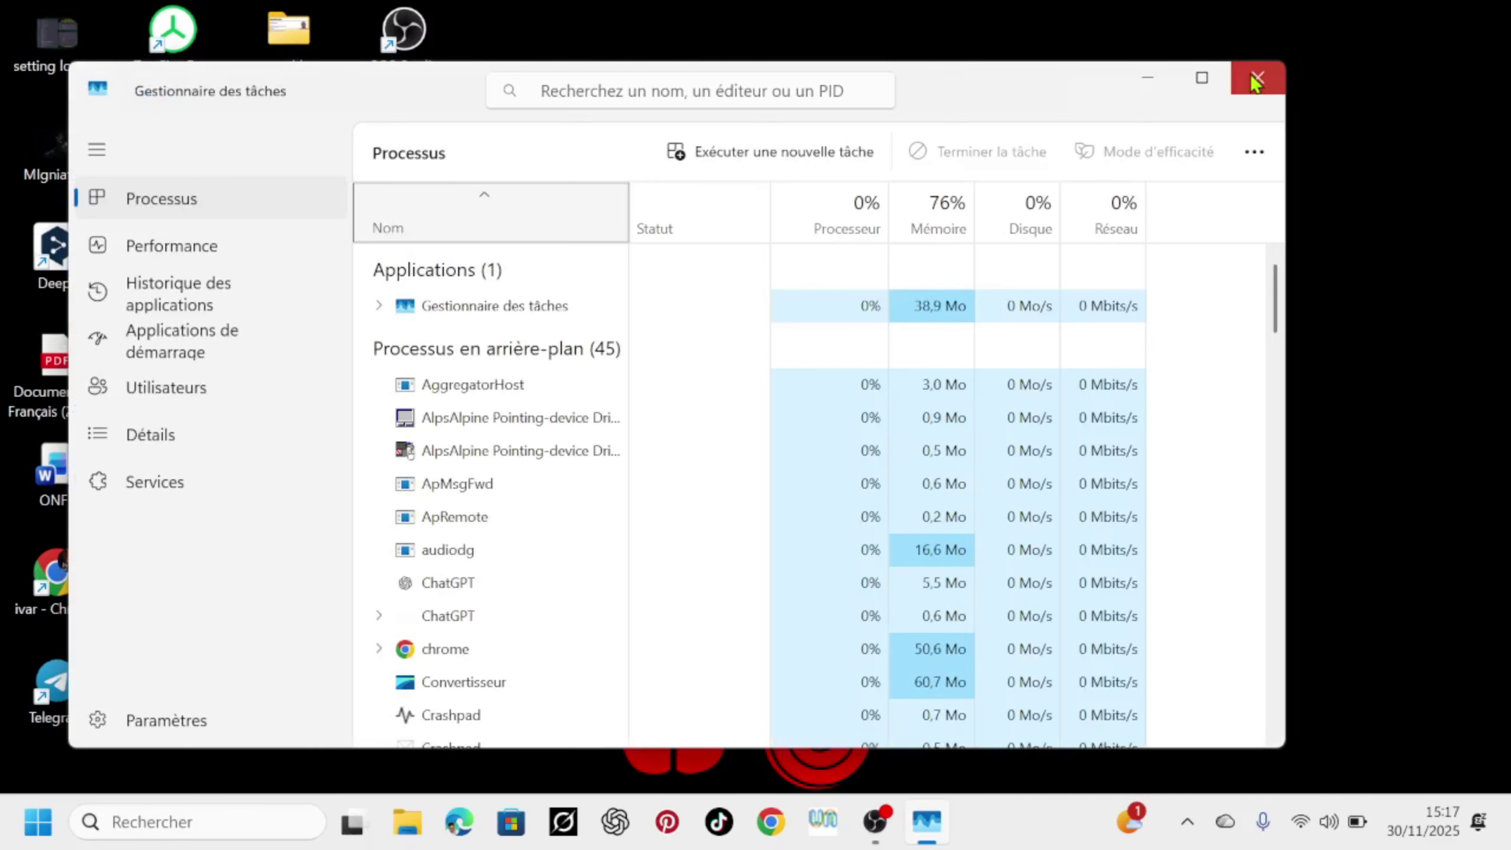
left_click(1255, 83)
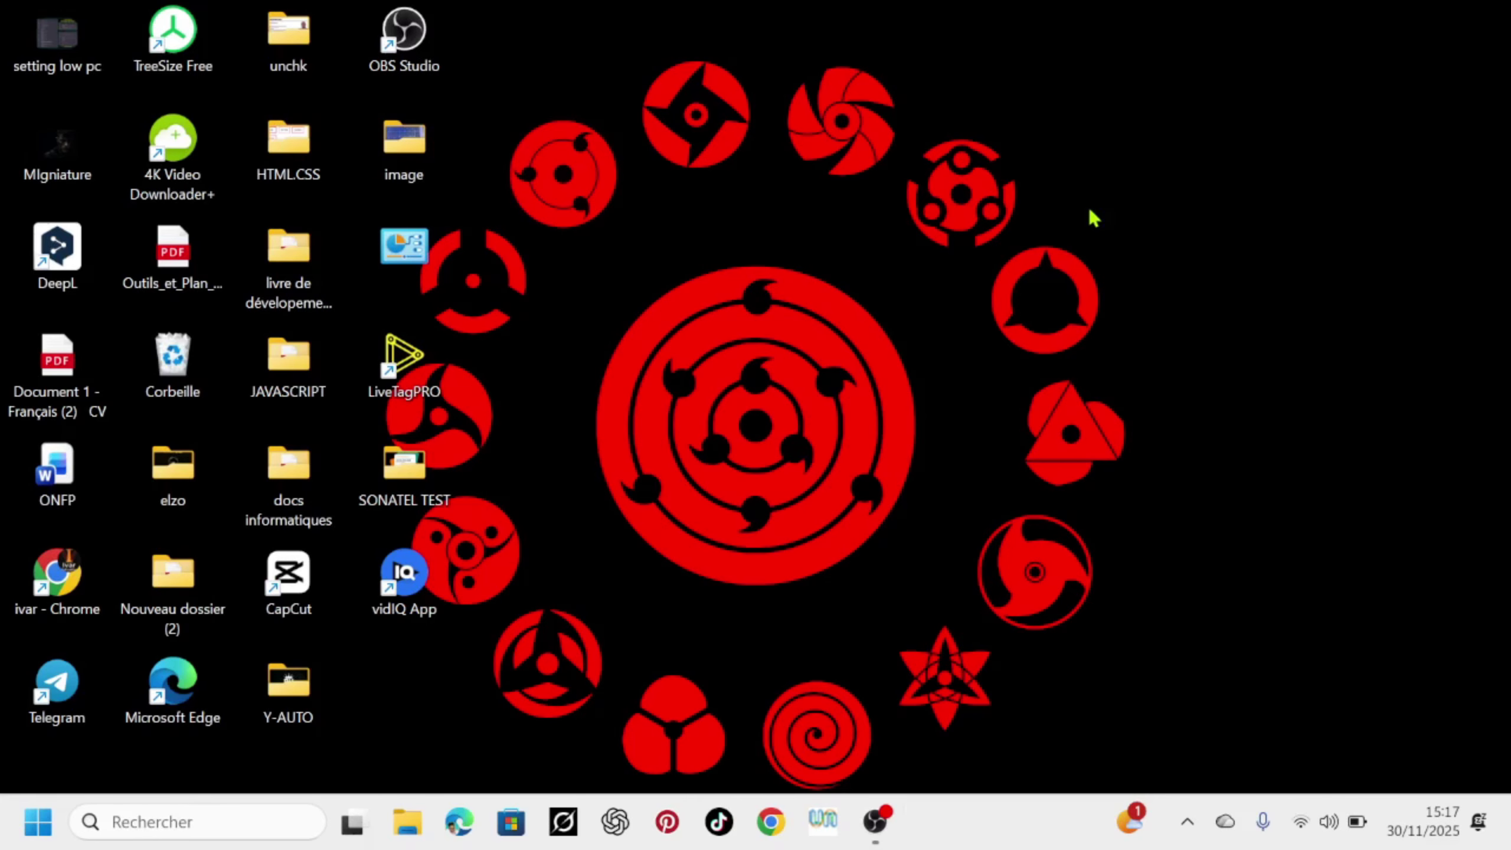
key("ctrl+shift+Escape")
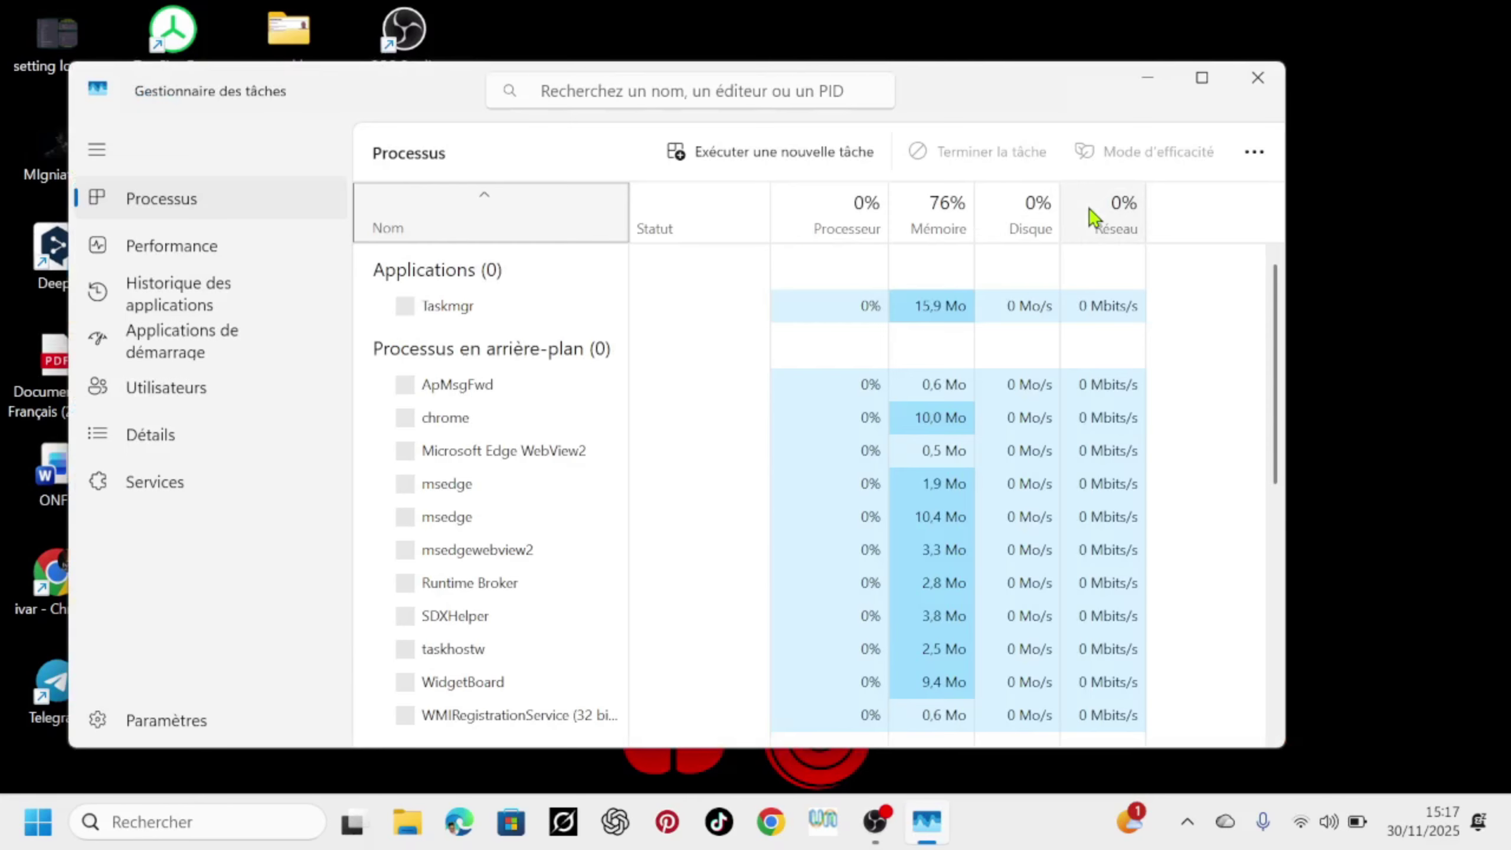
left_click(1257, 78)
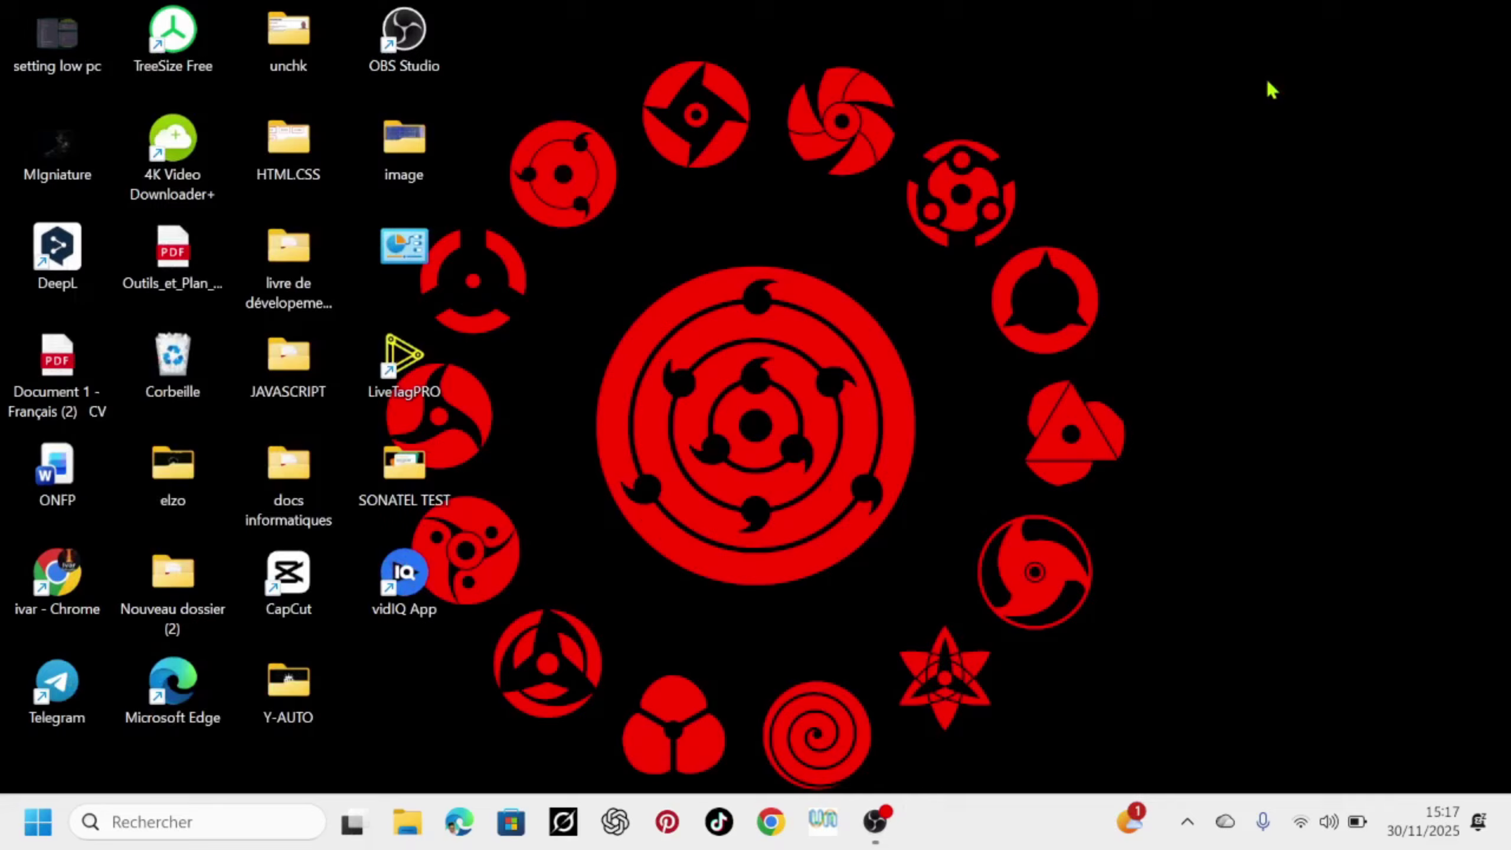
right_click(960, 204)
left_click(1054, 300)
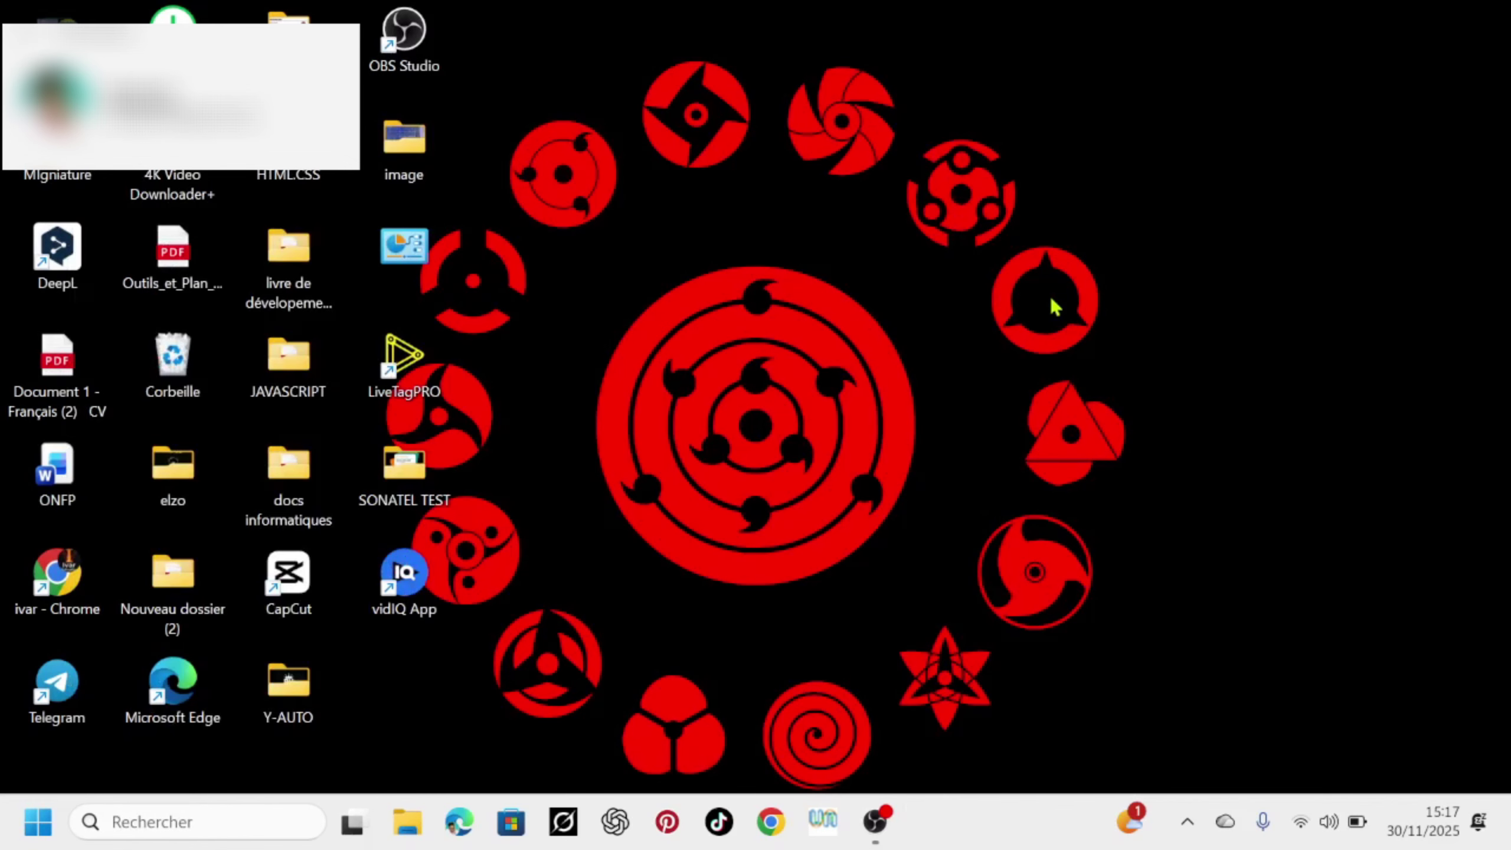
right_click(796, 230)
left_click(891, 331)
Open the Stockage page of the Système section in Windows Paramètres
left_click(38, 822)
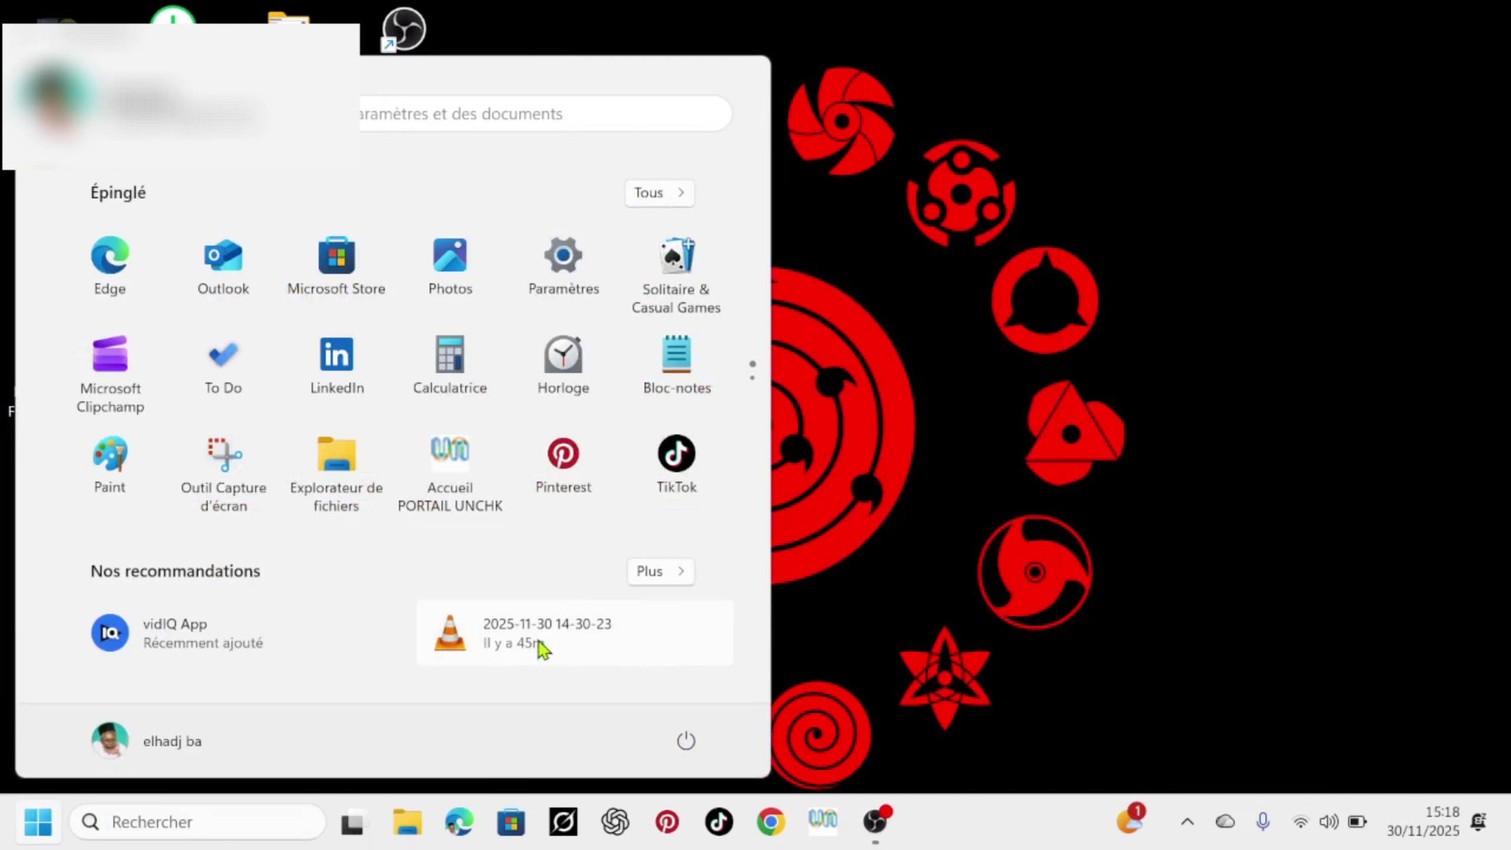
left_click(562, 277)
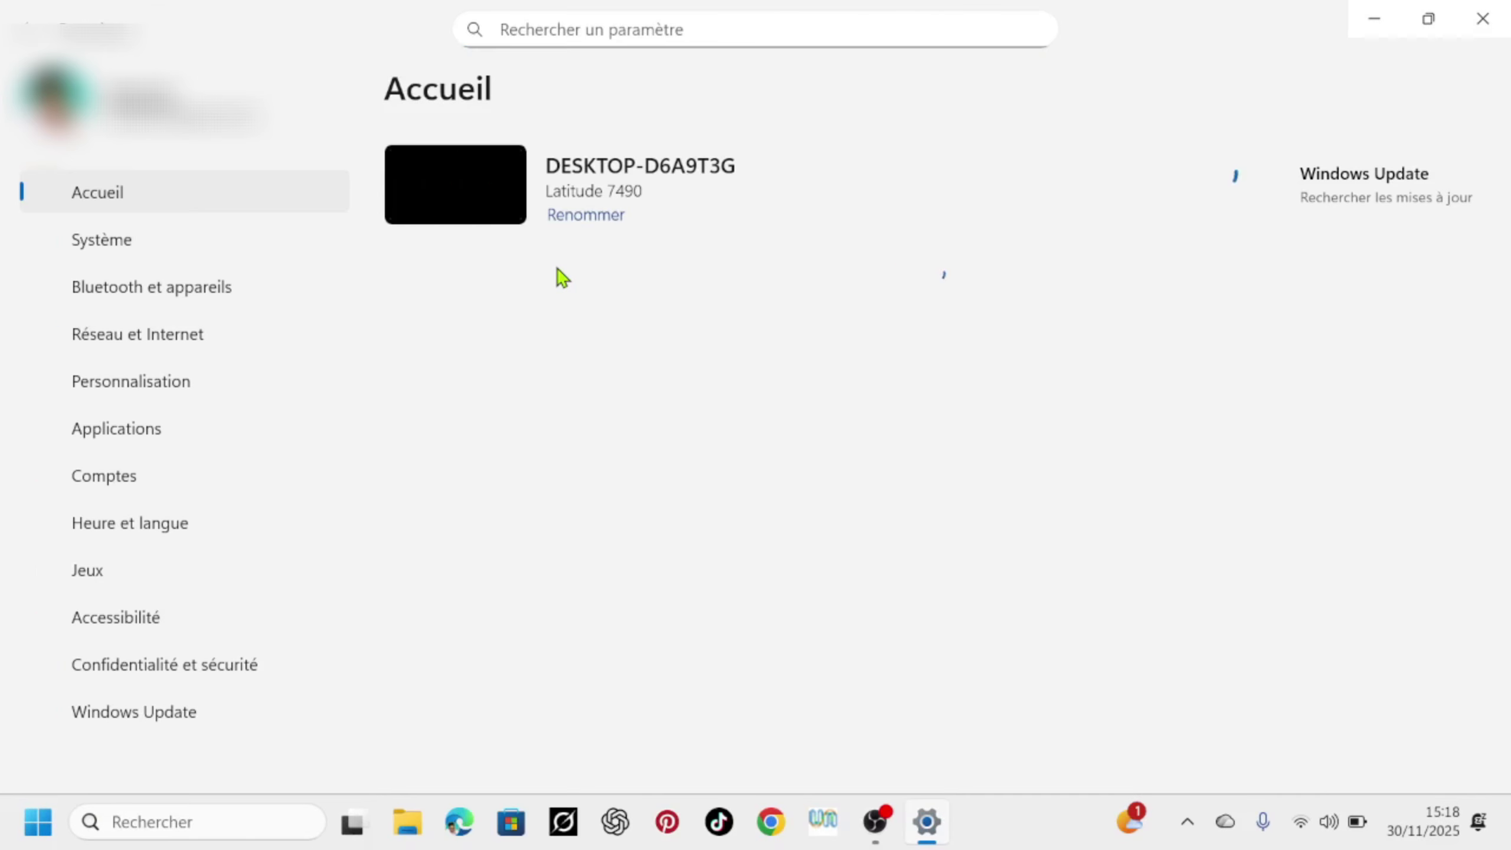
left_click(120, 255)
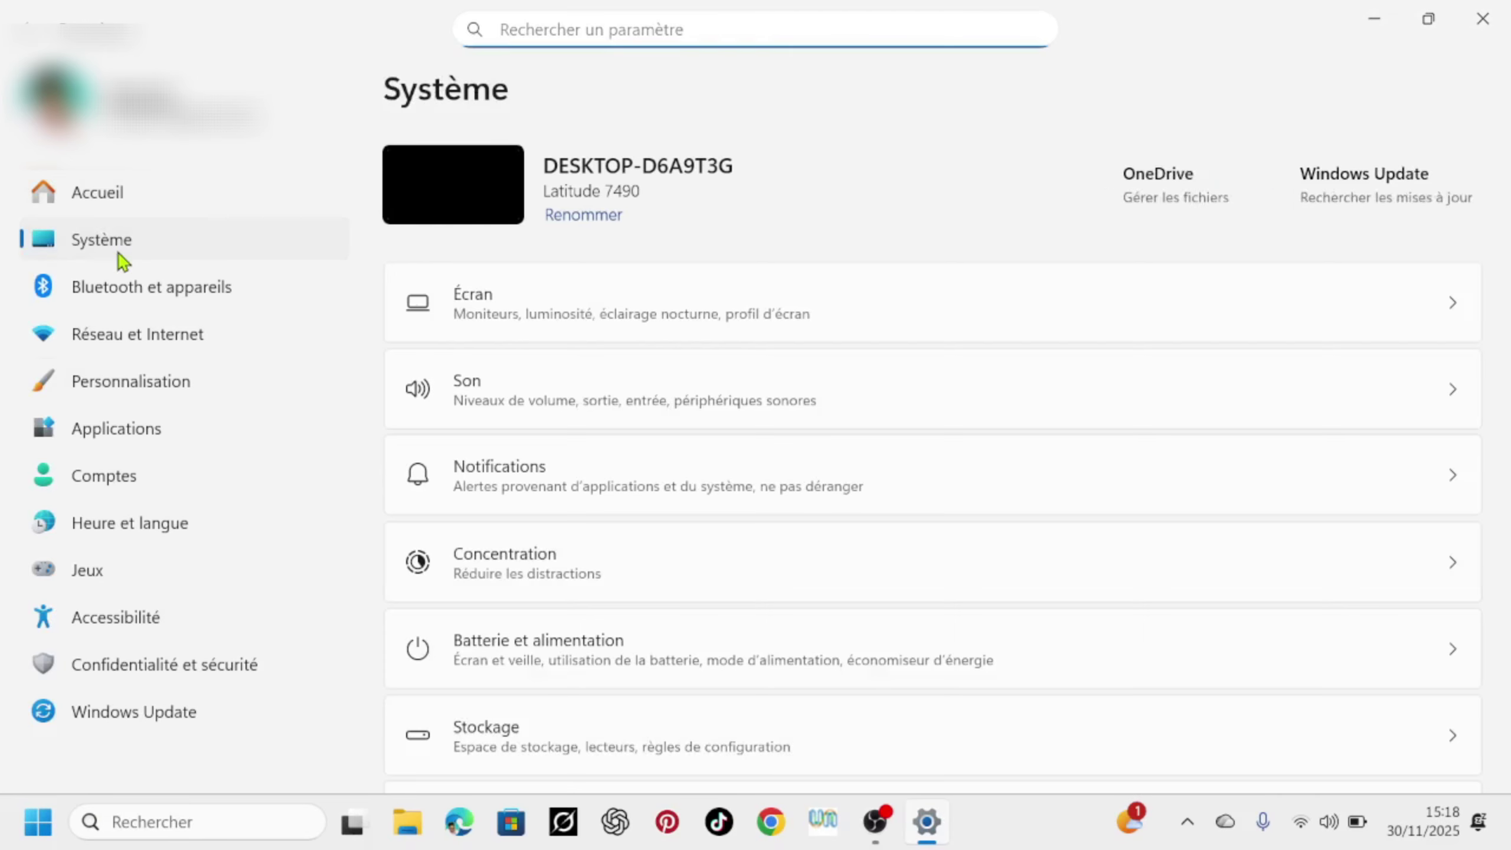
scroll(729, 580, "down", 3)
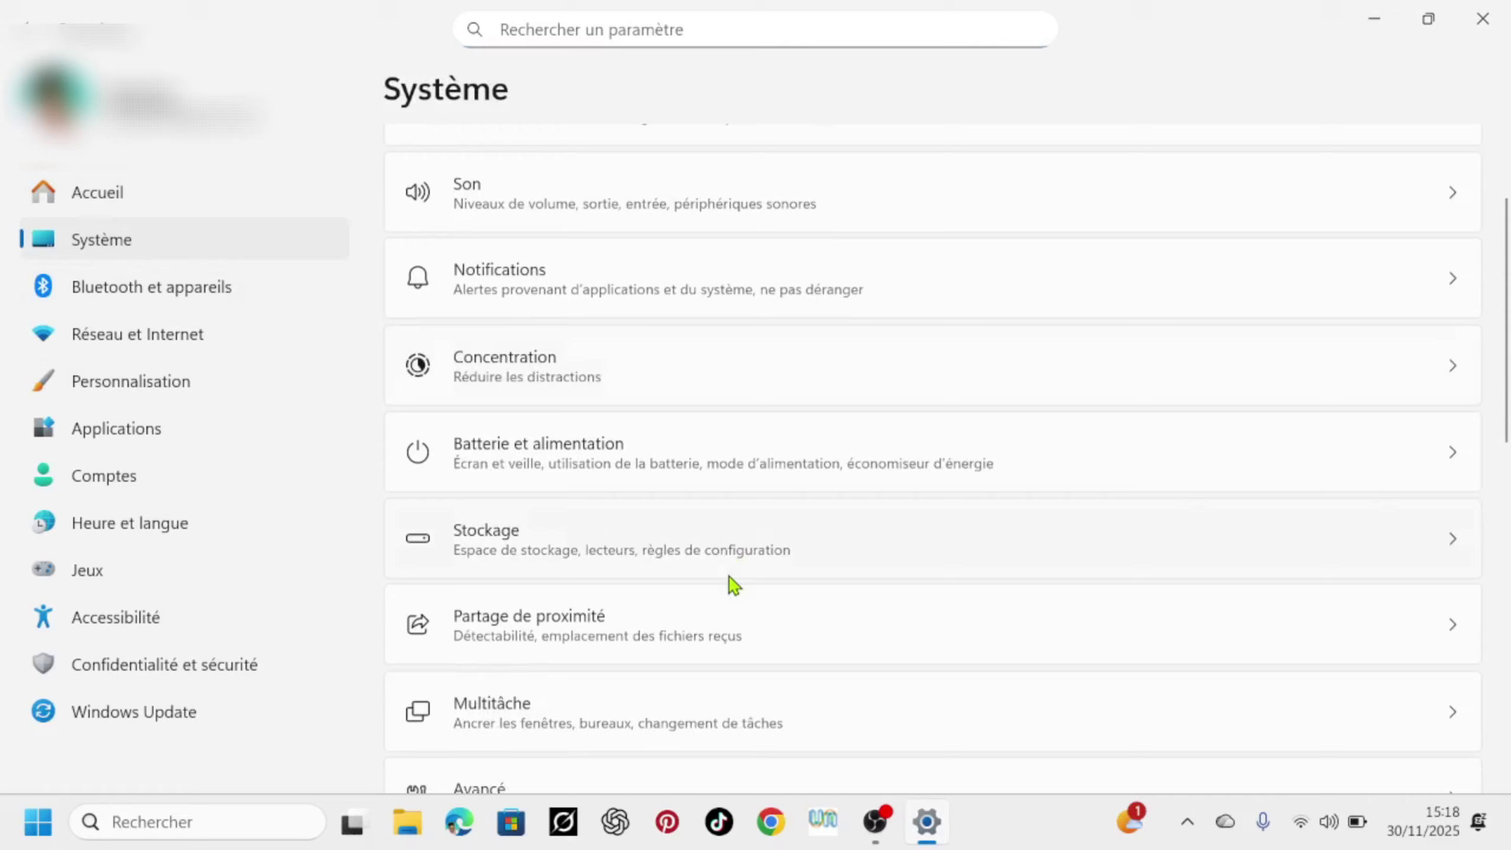
left_click(647, 548)
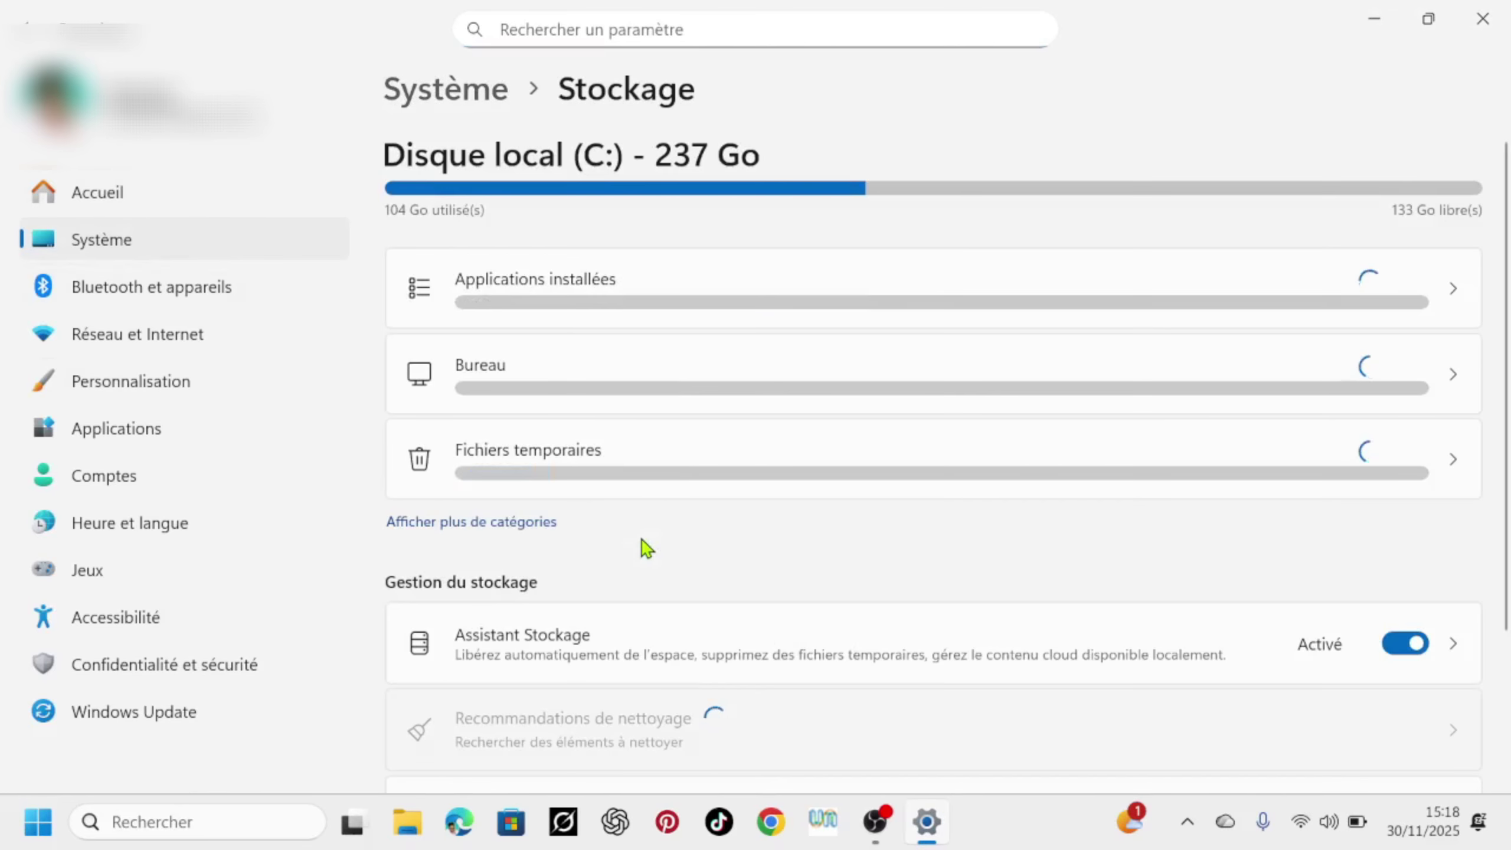
Look over the storage management options and open the Fichiers temporaires category of Disque local (C:)
scroll(647, 548, "down", 3)
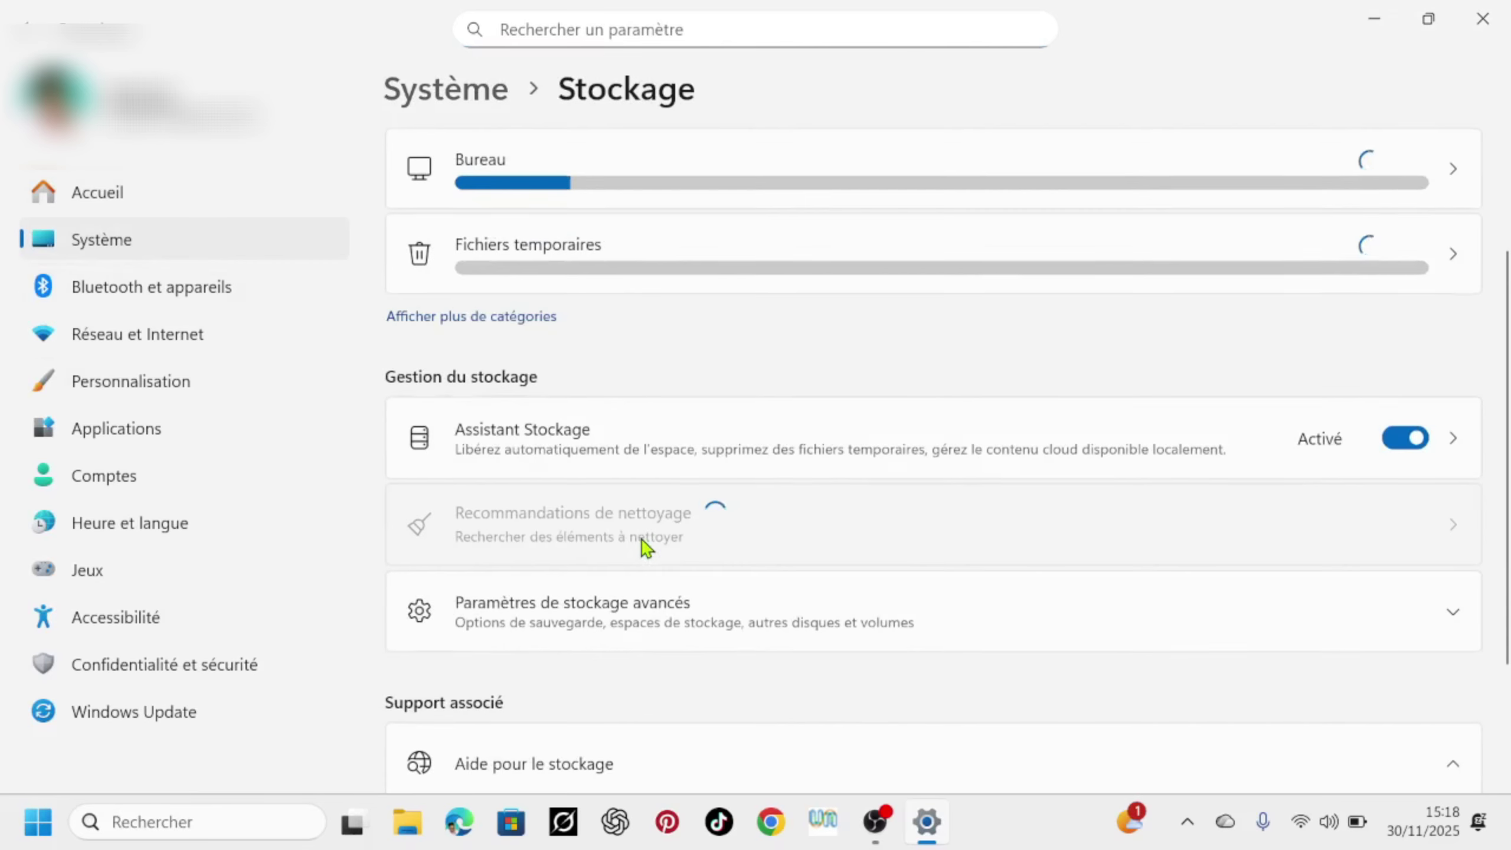
scroll(647, 549, "down", 4)
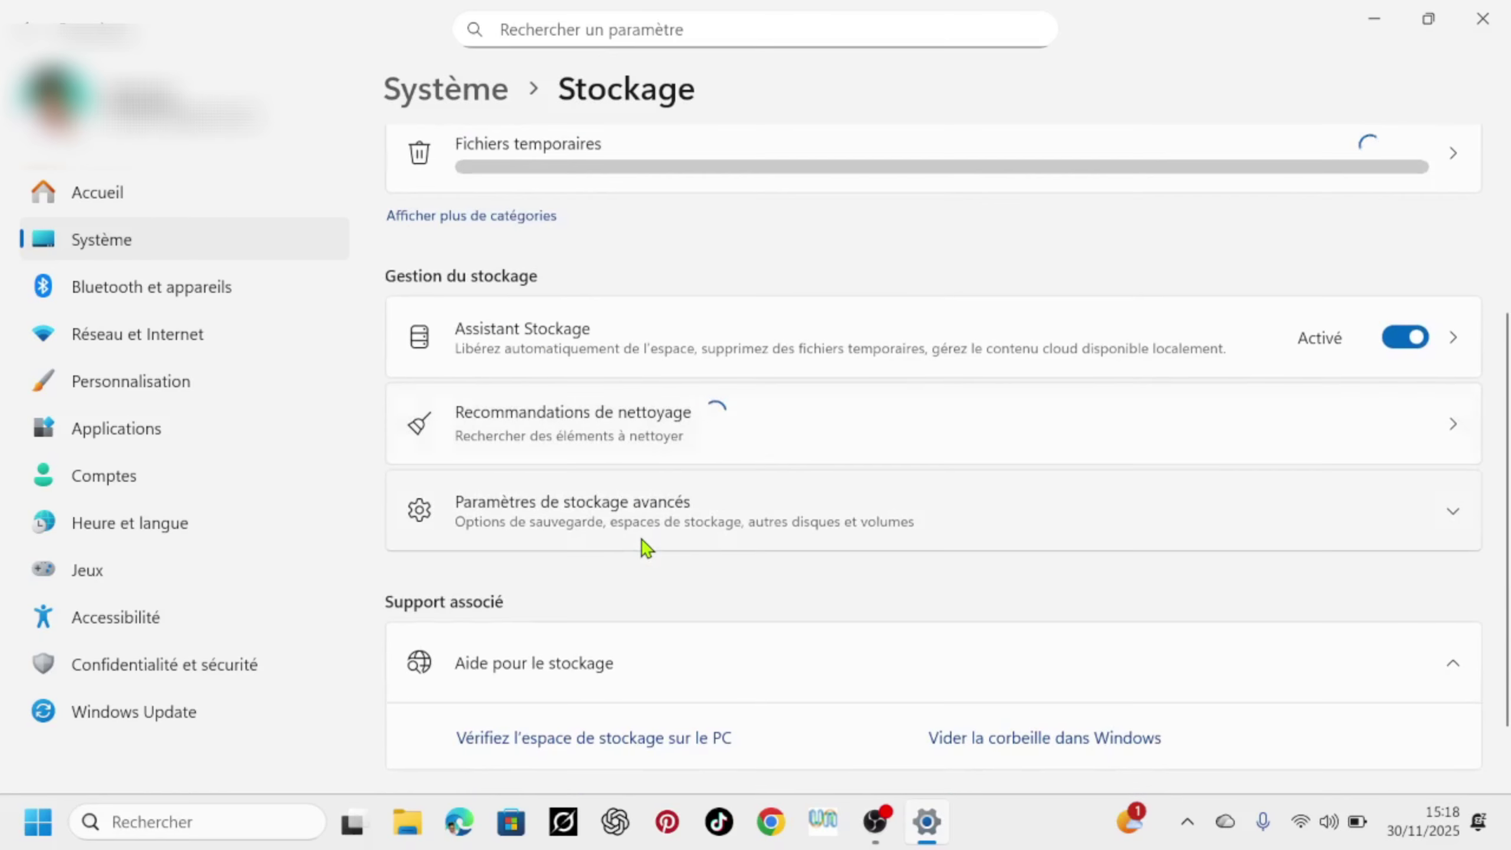
scroll(647, 549, "up", 5)
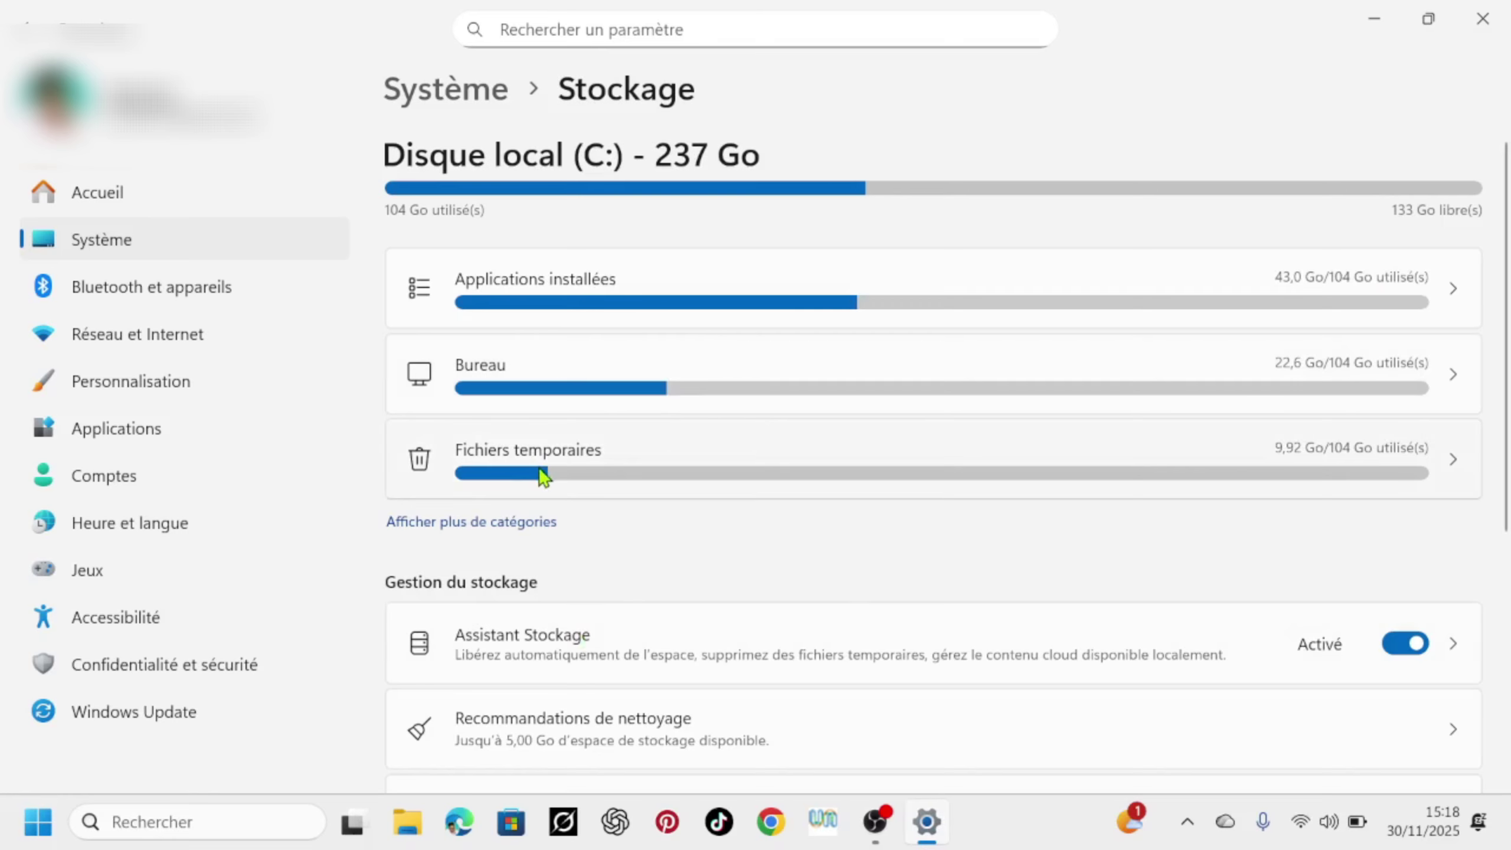
left_click(624, 490)
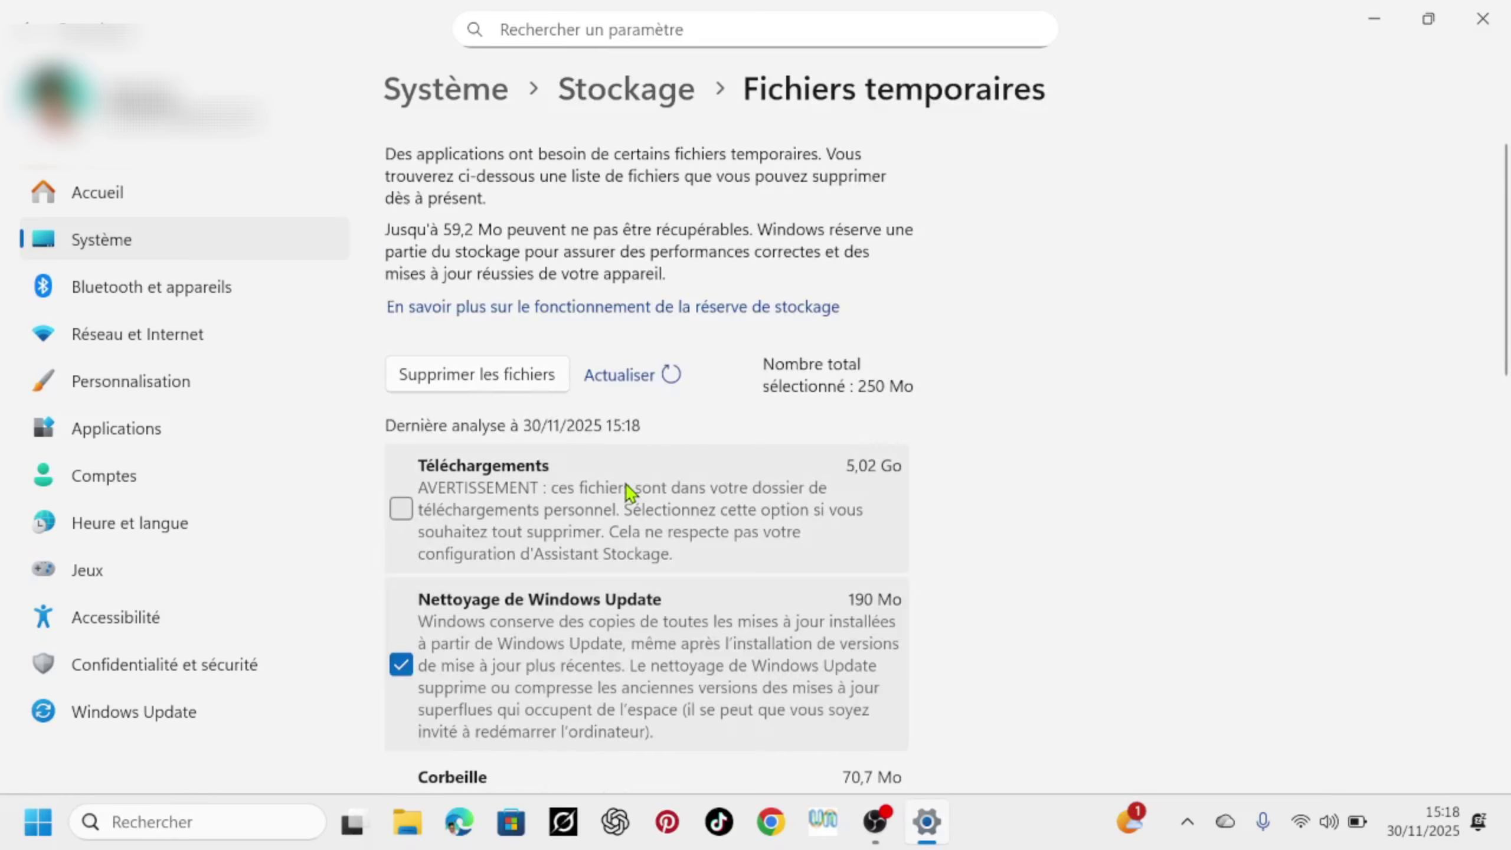
Examine the temporary file categories, their sizes and which ones are selected for deletion, from Téléchargements to Cache de nuanceur DirectX
scroll(738, 658, "down", 4)
scroll(738, 658, "down", 3)
scroll(738, 658, "up", 1)
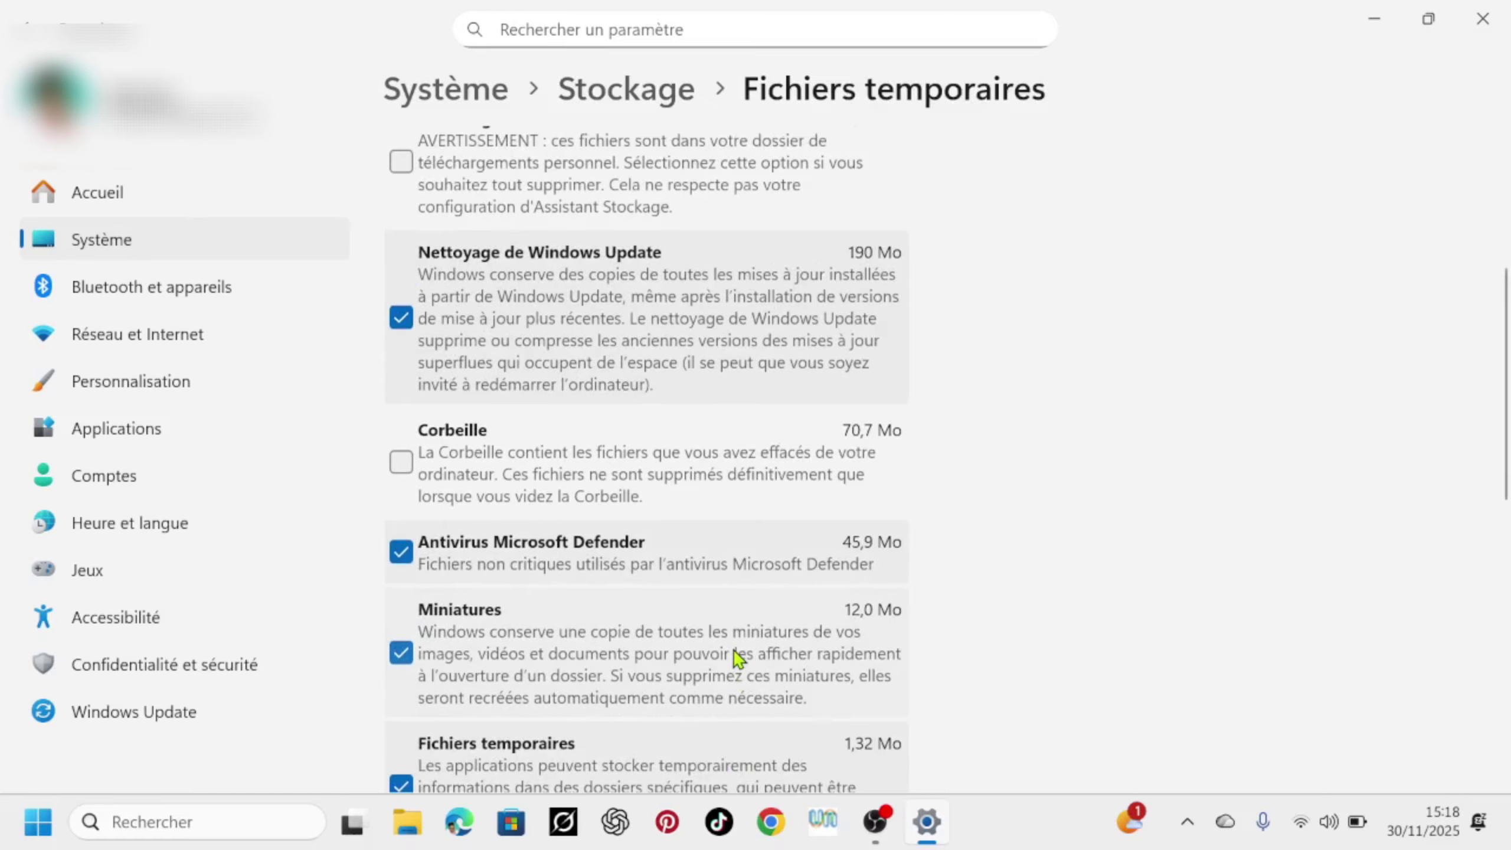
scroll(485, 625, "down", 2)
scroll(484, 625, "down", 5)
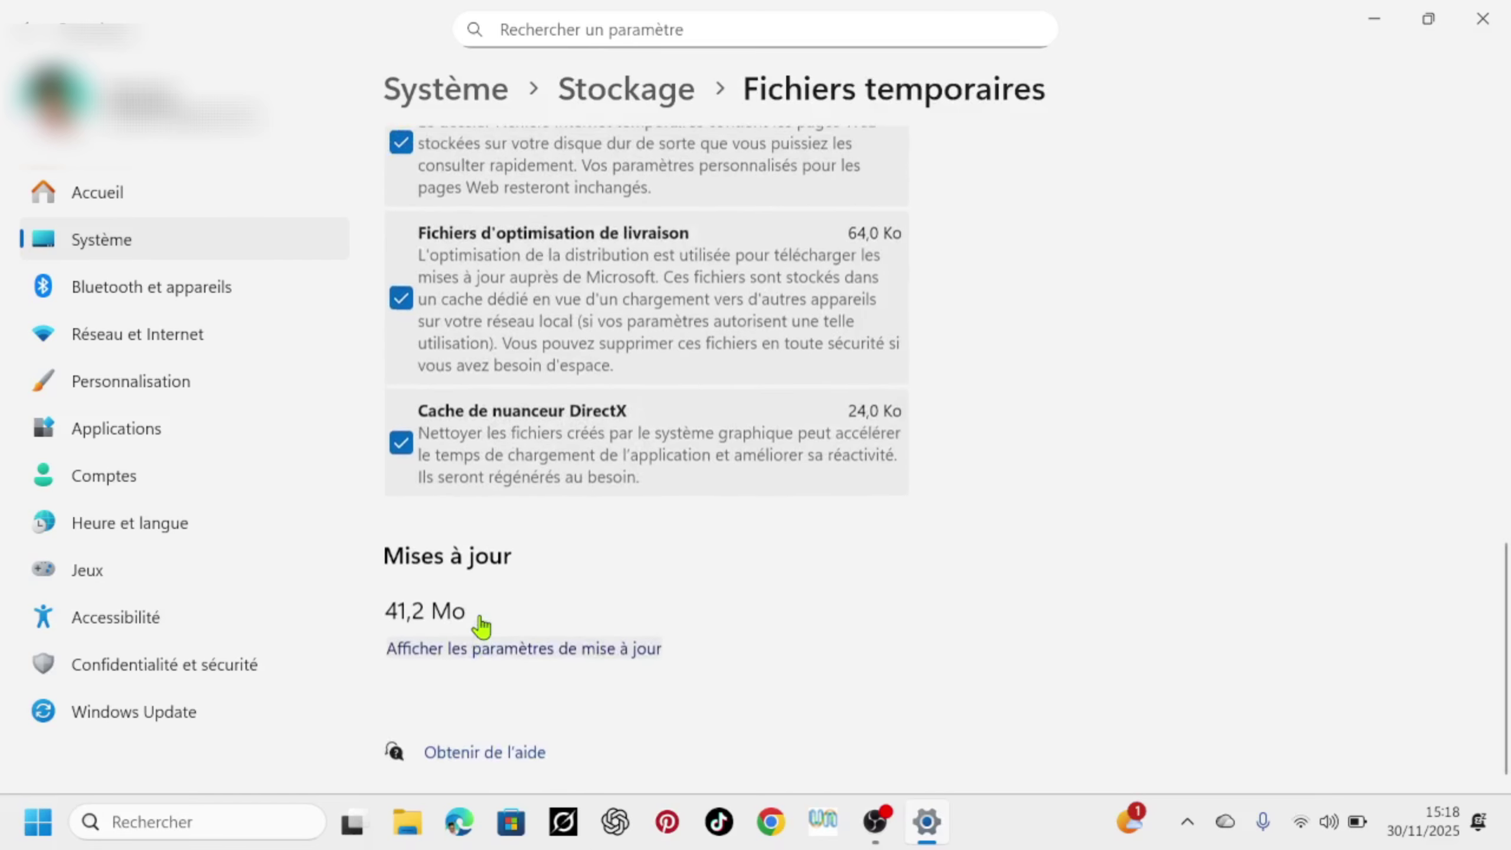
scroll(485, 626, "up", 2)
scroll(484, 625, "down", 1)
scroll(485, 625, "up", 1)
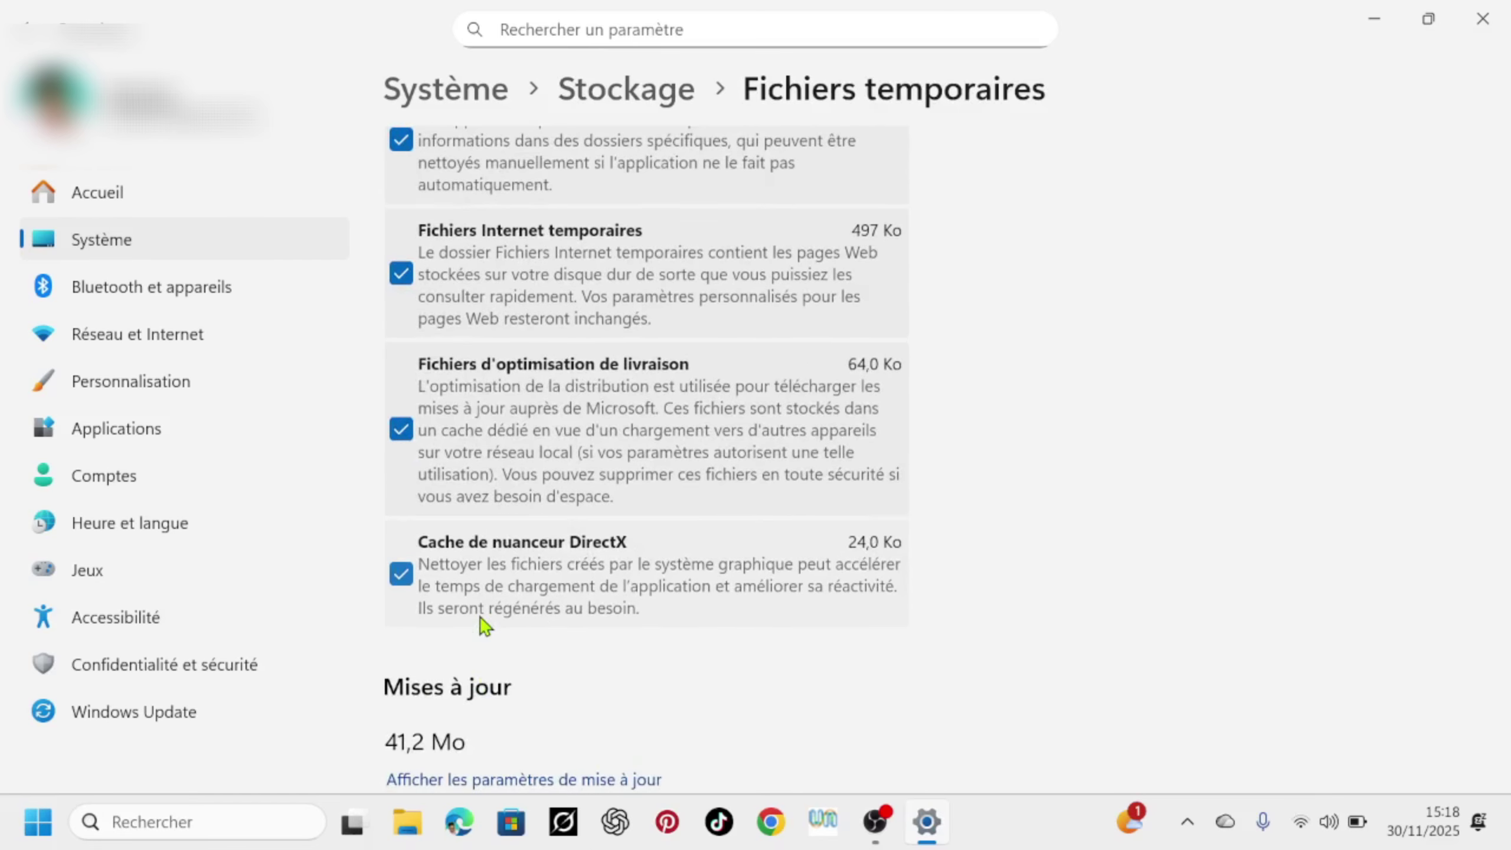
scroll(485, 626, "up", 4)
scroll(485, 626, "down", 1)
scroll(485, 625, "down", 3)
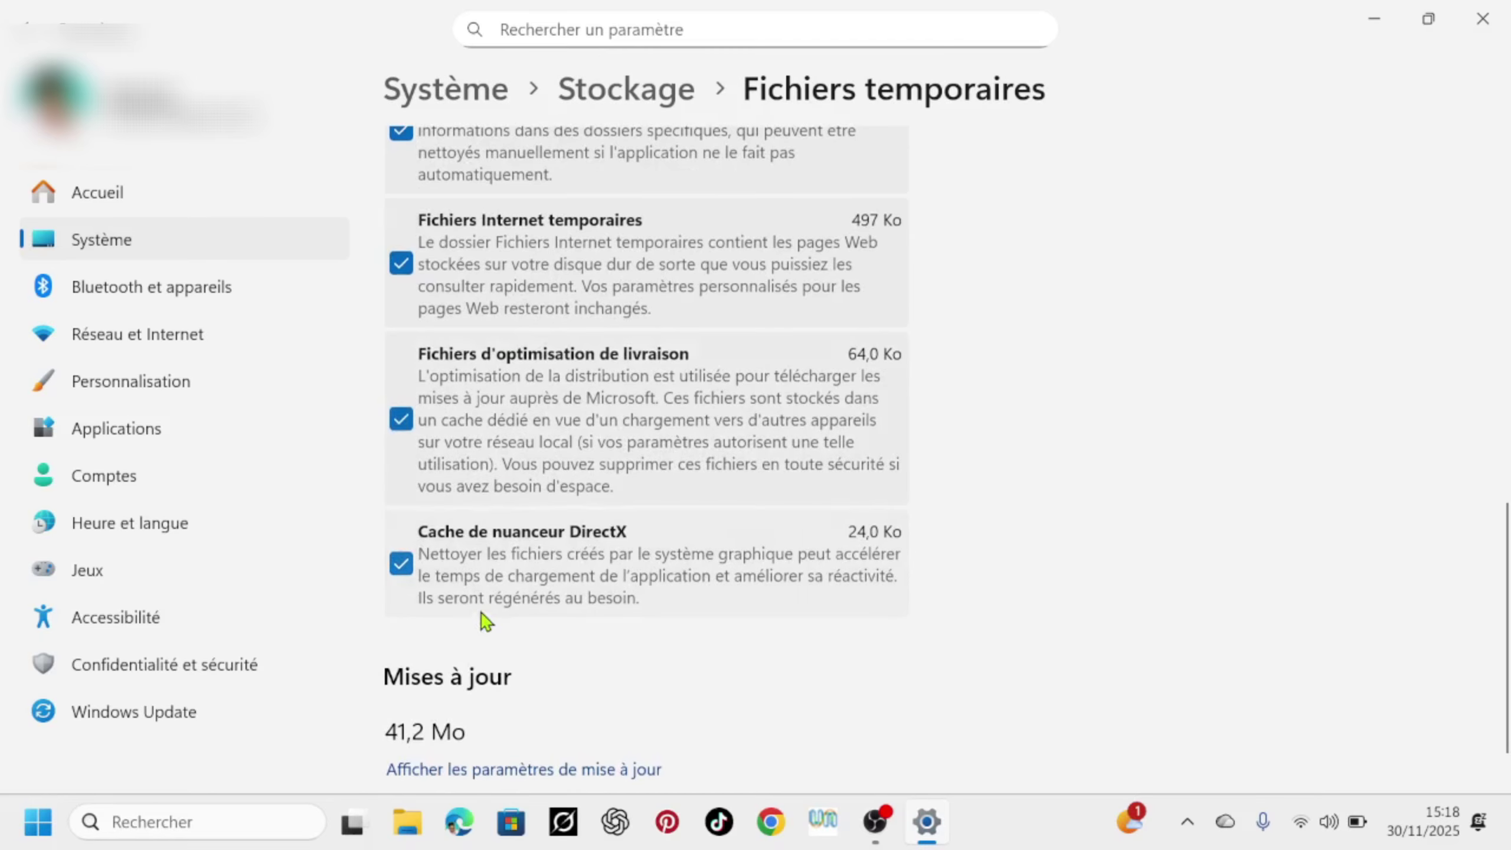
scroll(482, 621, "up", 4)
scroll(486, 285, "down", 1)
scroll(487, 285, "up", 4)
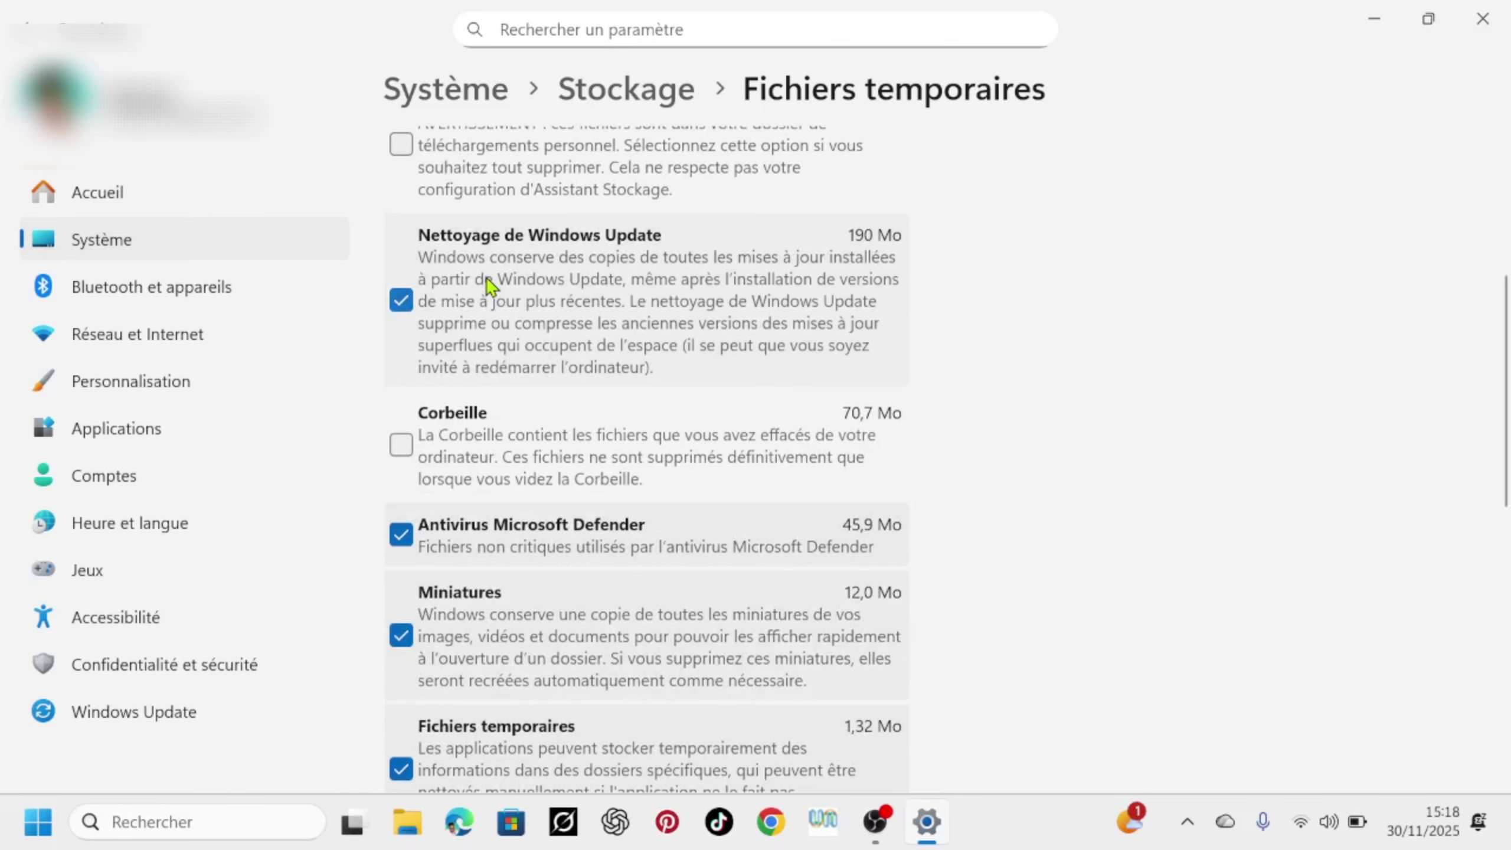
scroll(487, 285, "up", 4)
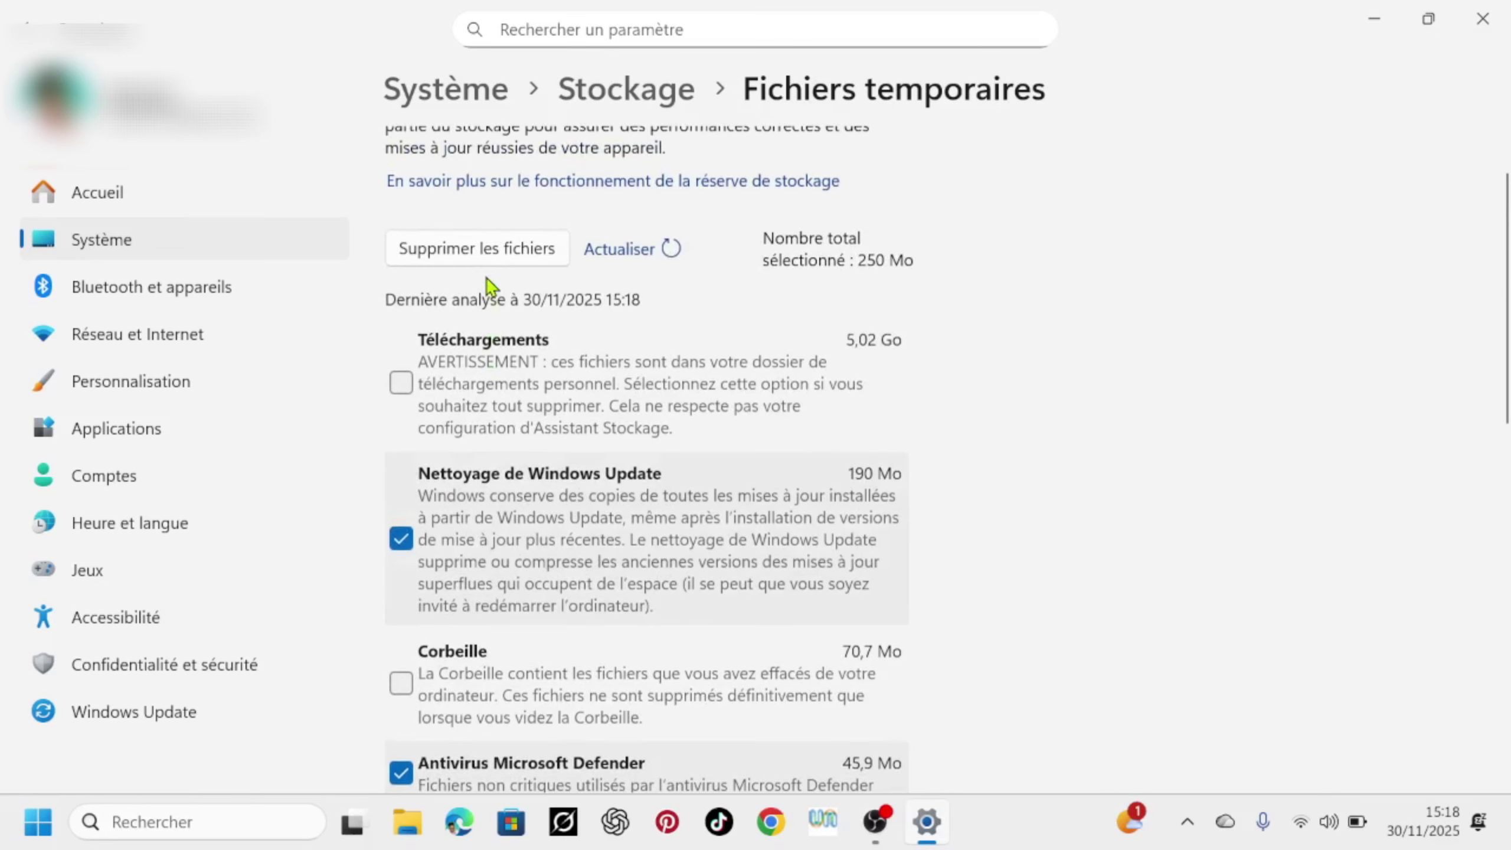
scroll(512, 529, "down", 4)
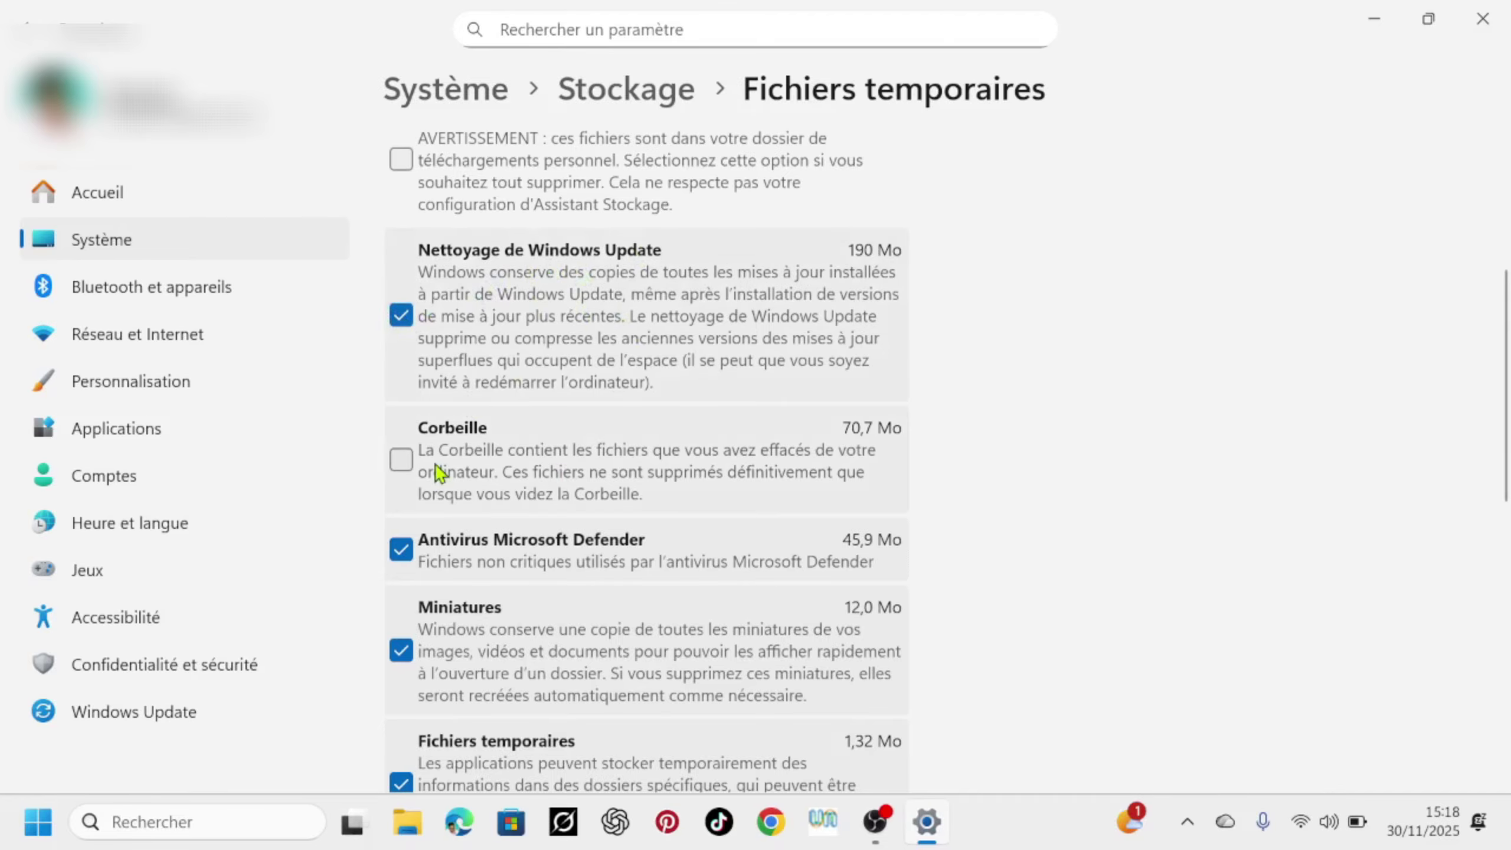
scroll(437, 473, "up", 2)
scroll(592, 390, "up", 4)
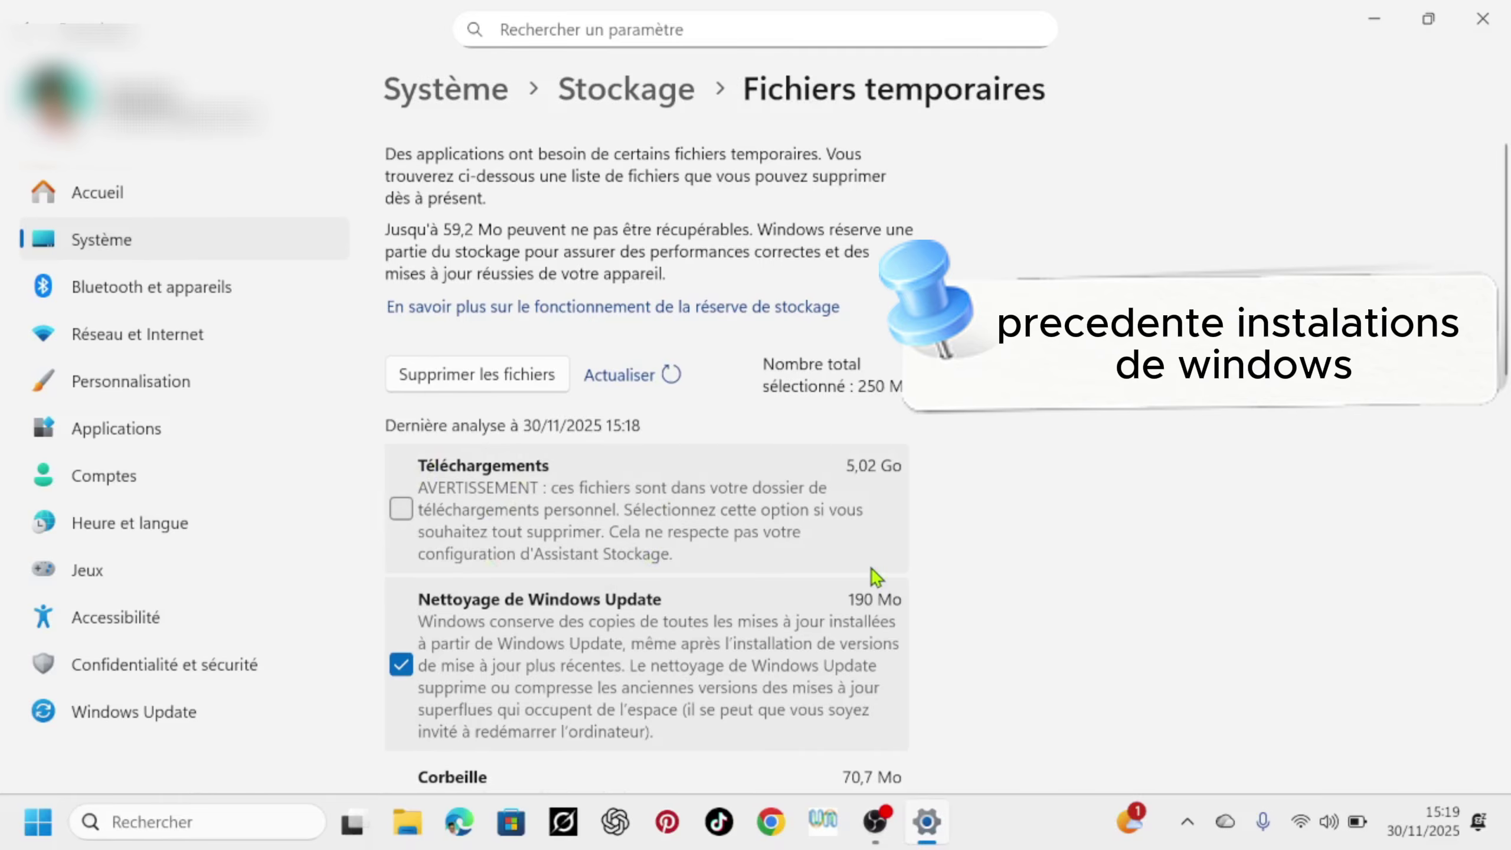
scroll(874, 577, "down", 5)
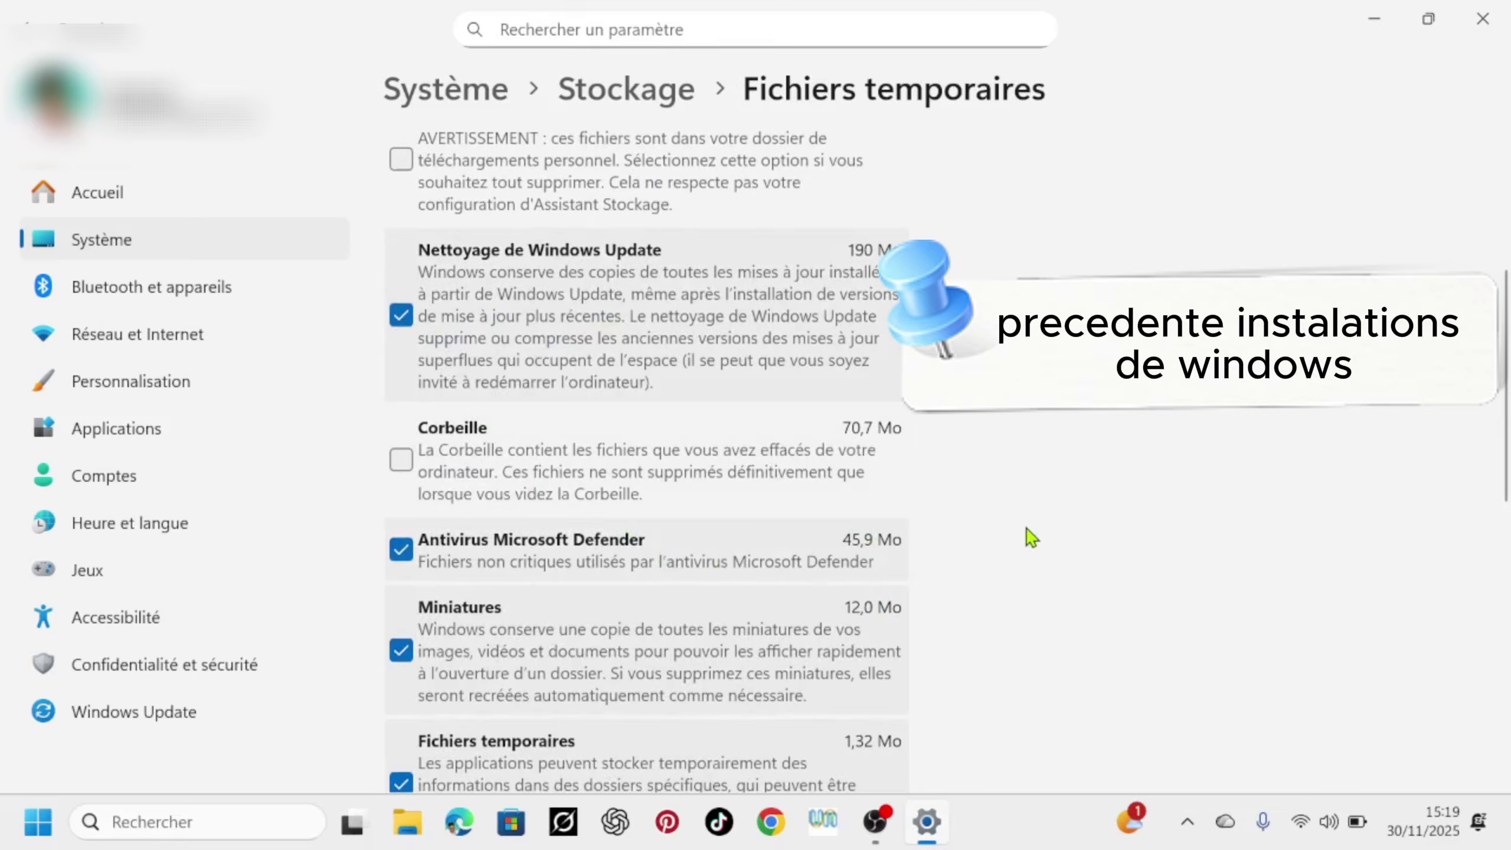
Review the temporary file categories from Téléchargements to Miniatures again and close Paramètres
scroll(1032, 537, "up", 3)
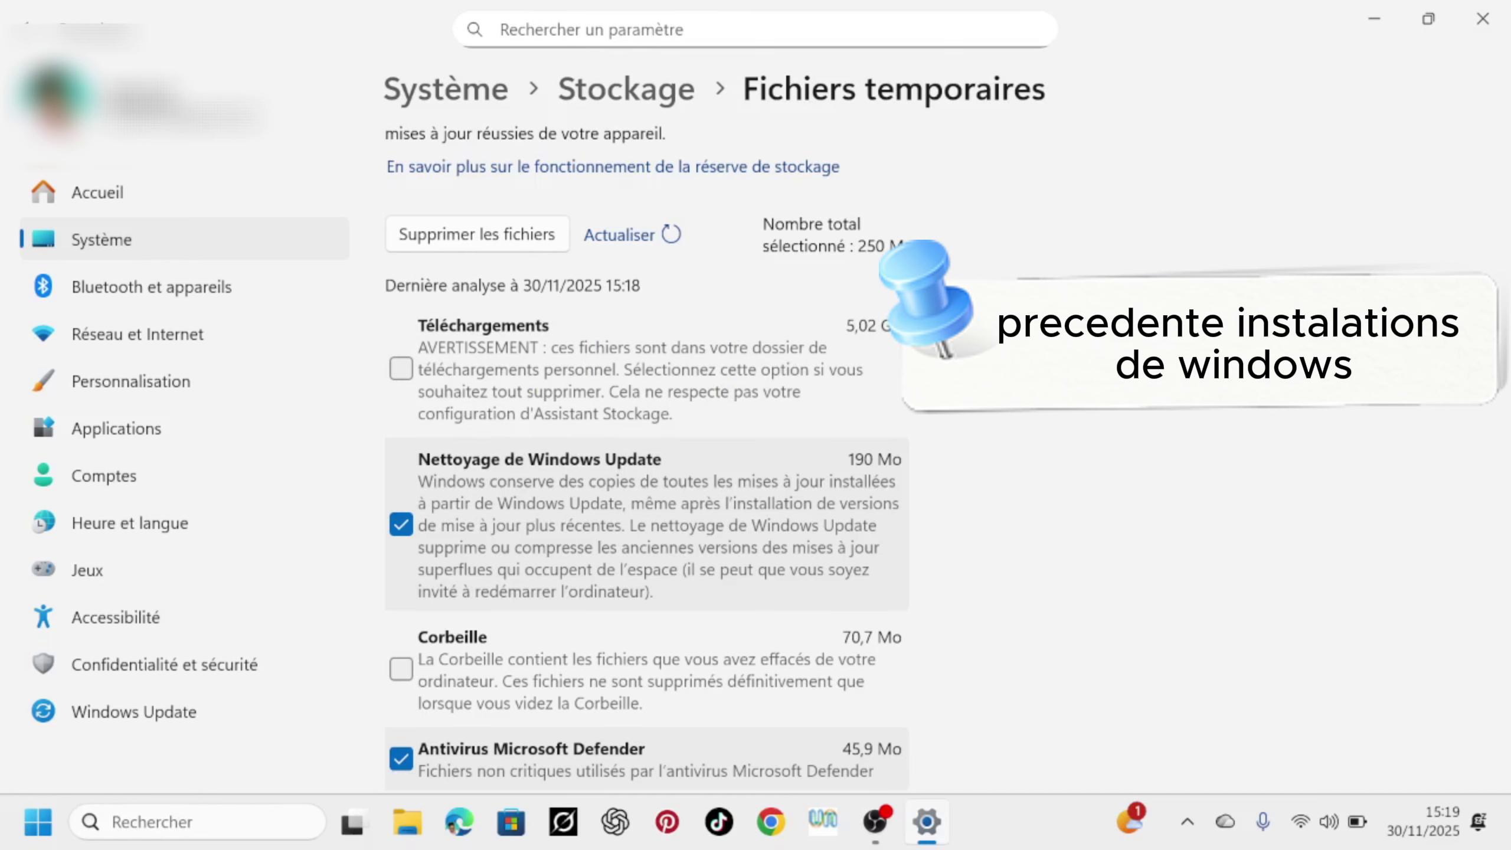
scroll(748, 395, "up", 2)
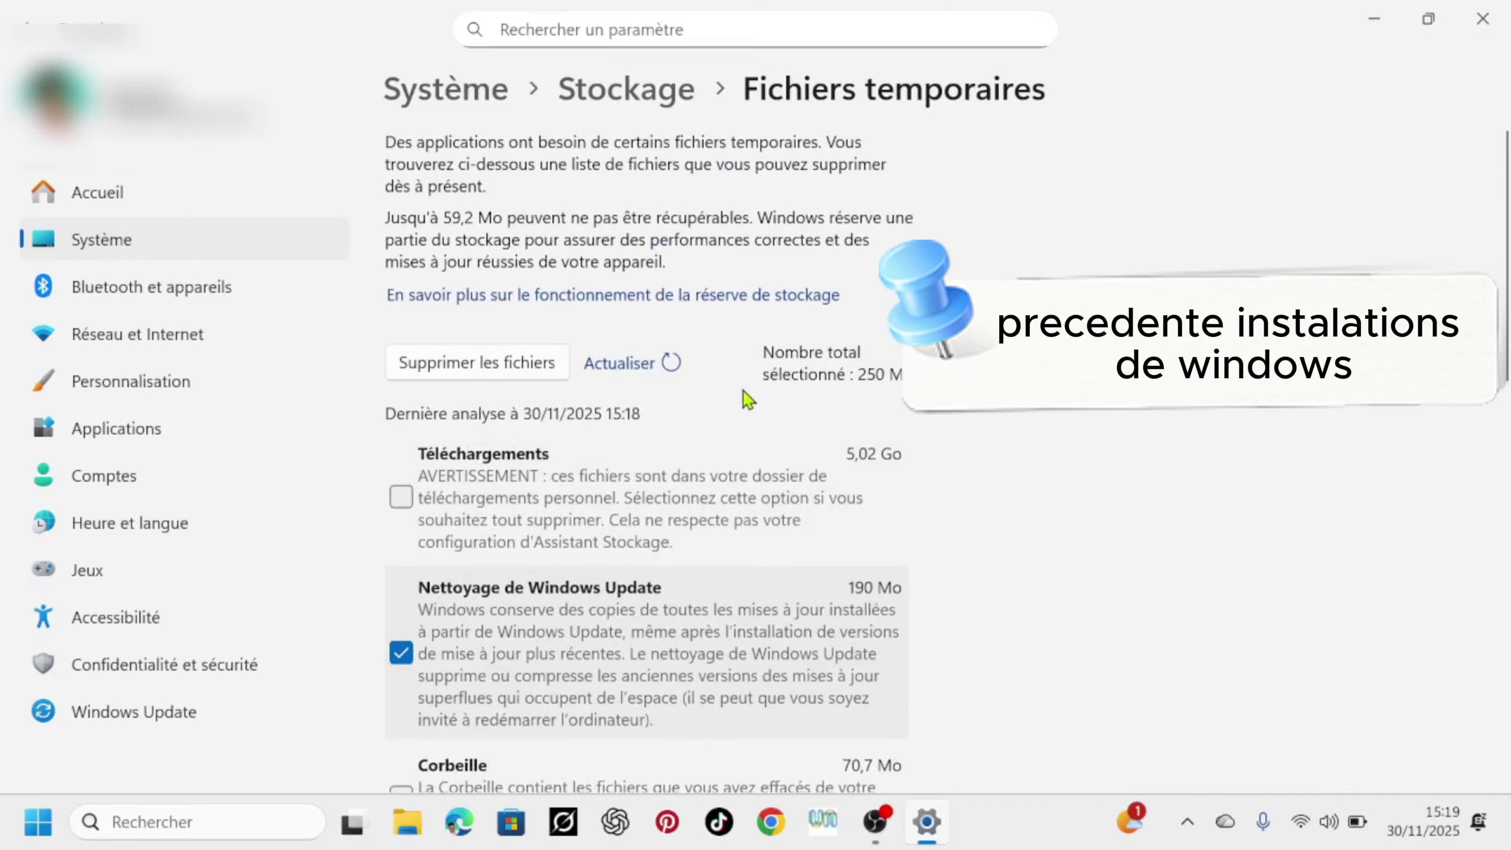
scroll(1285, 661, "down", 2)
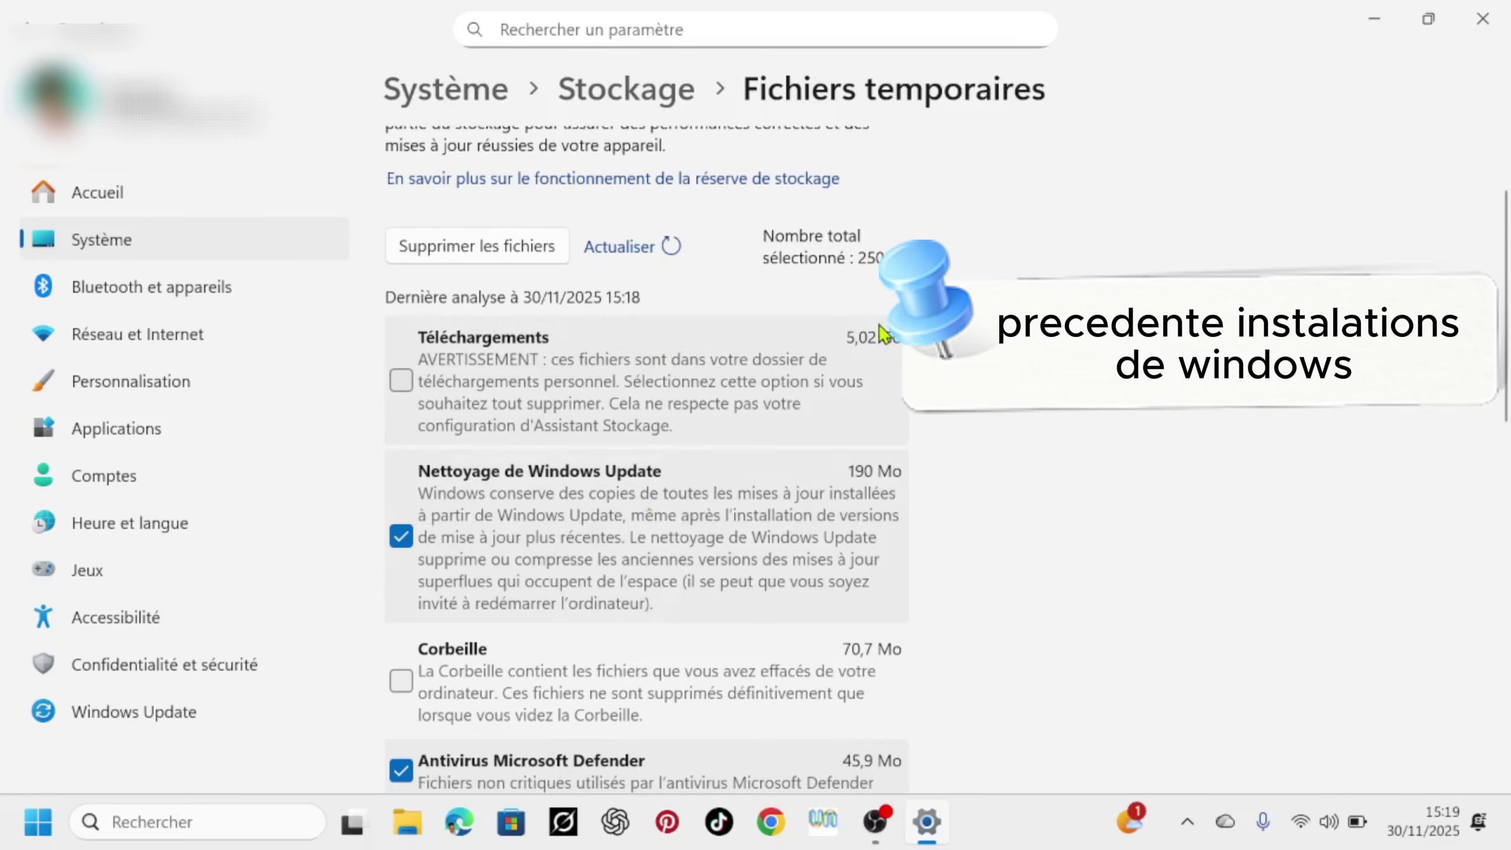
scroll(435, 479, "up", 1)
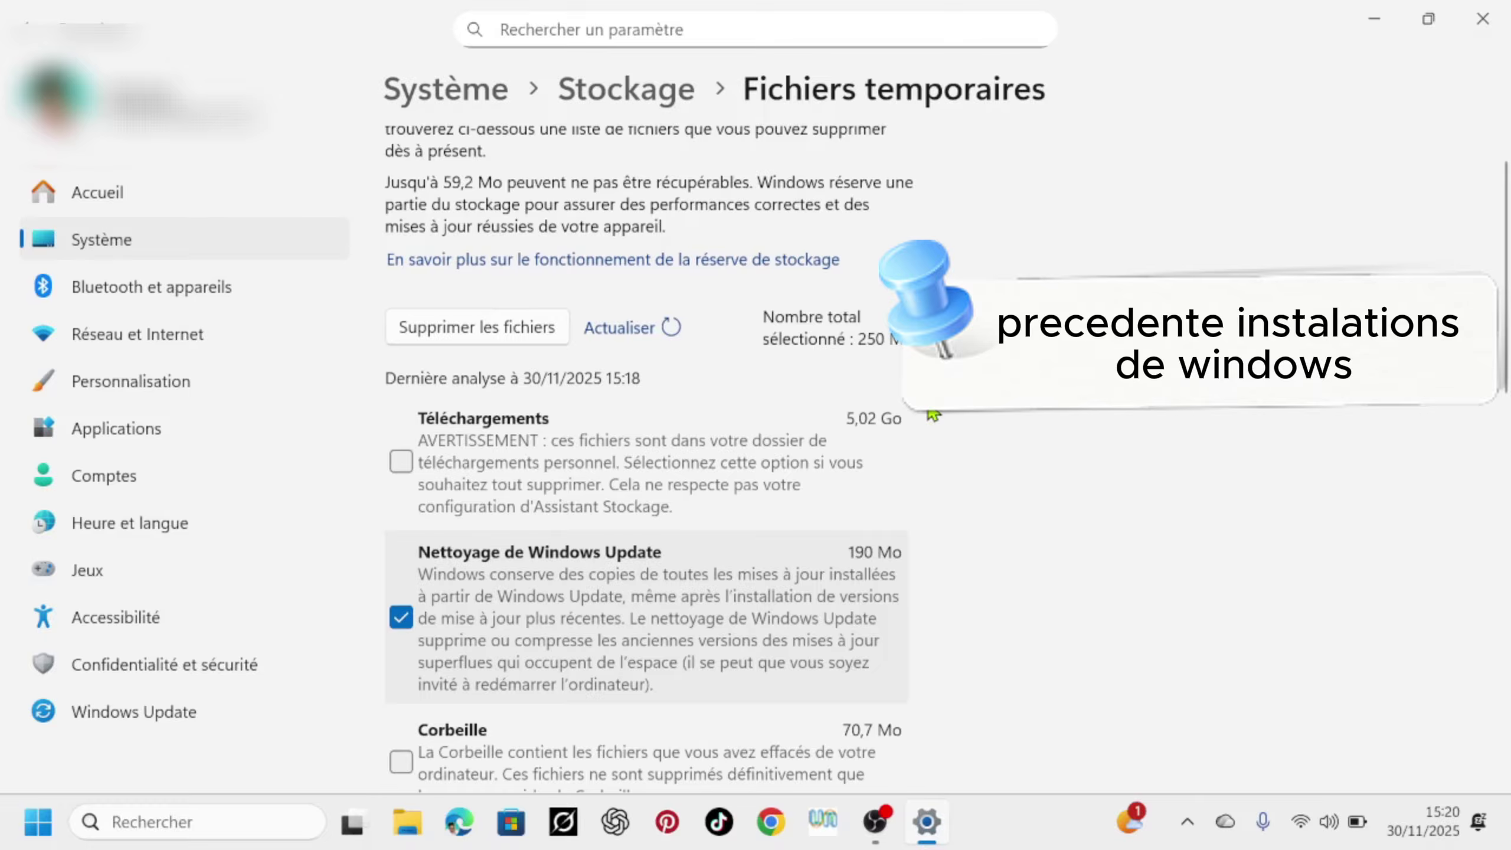
scroll(932, 415, "up", 1)
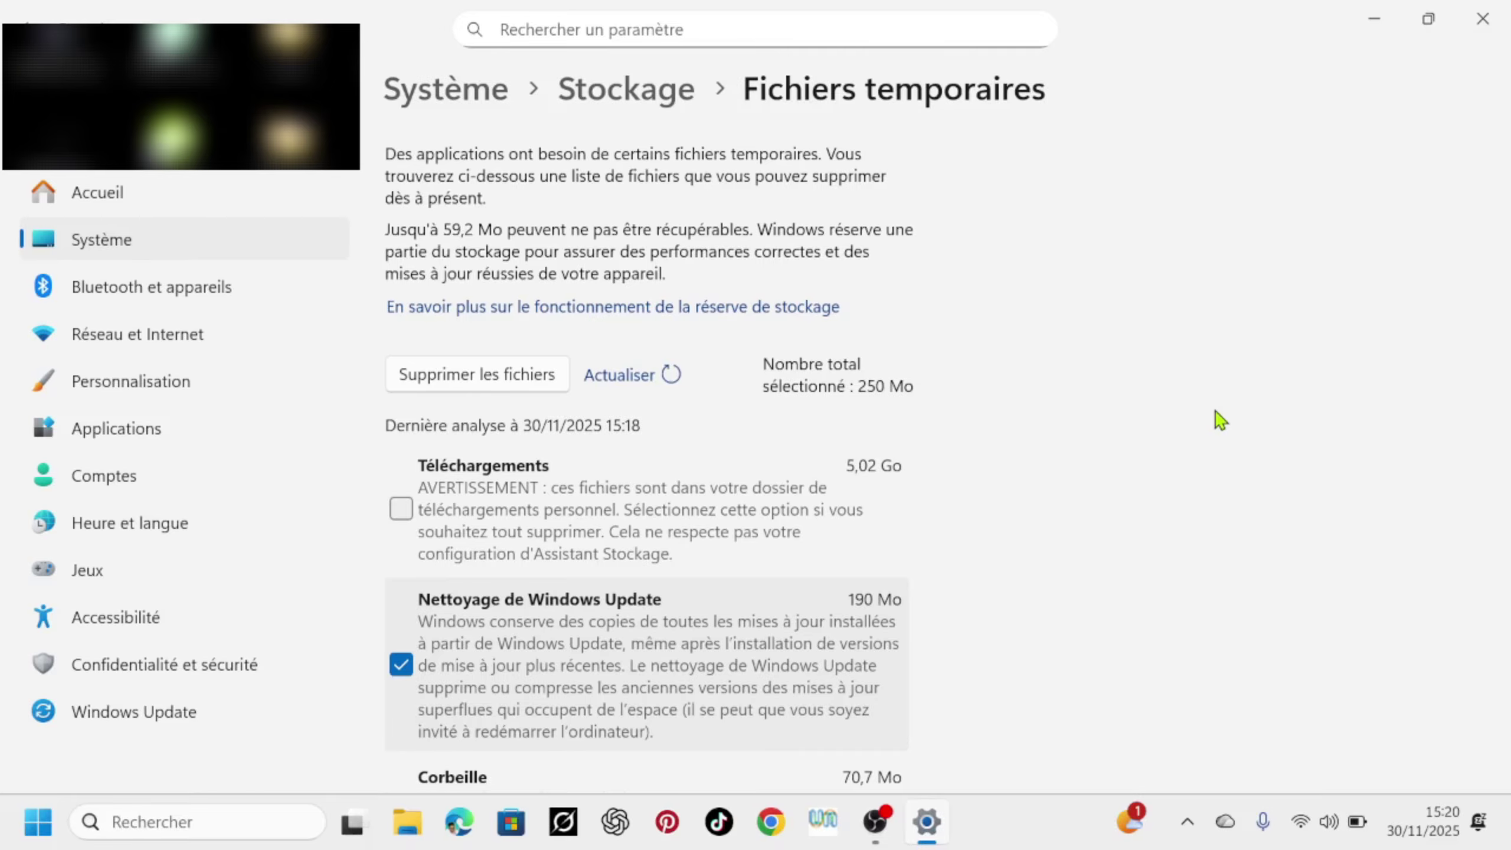
left_click(1371, 37)
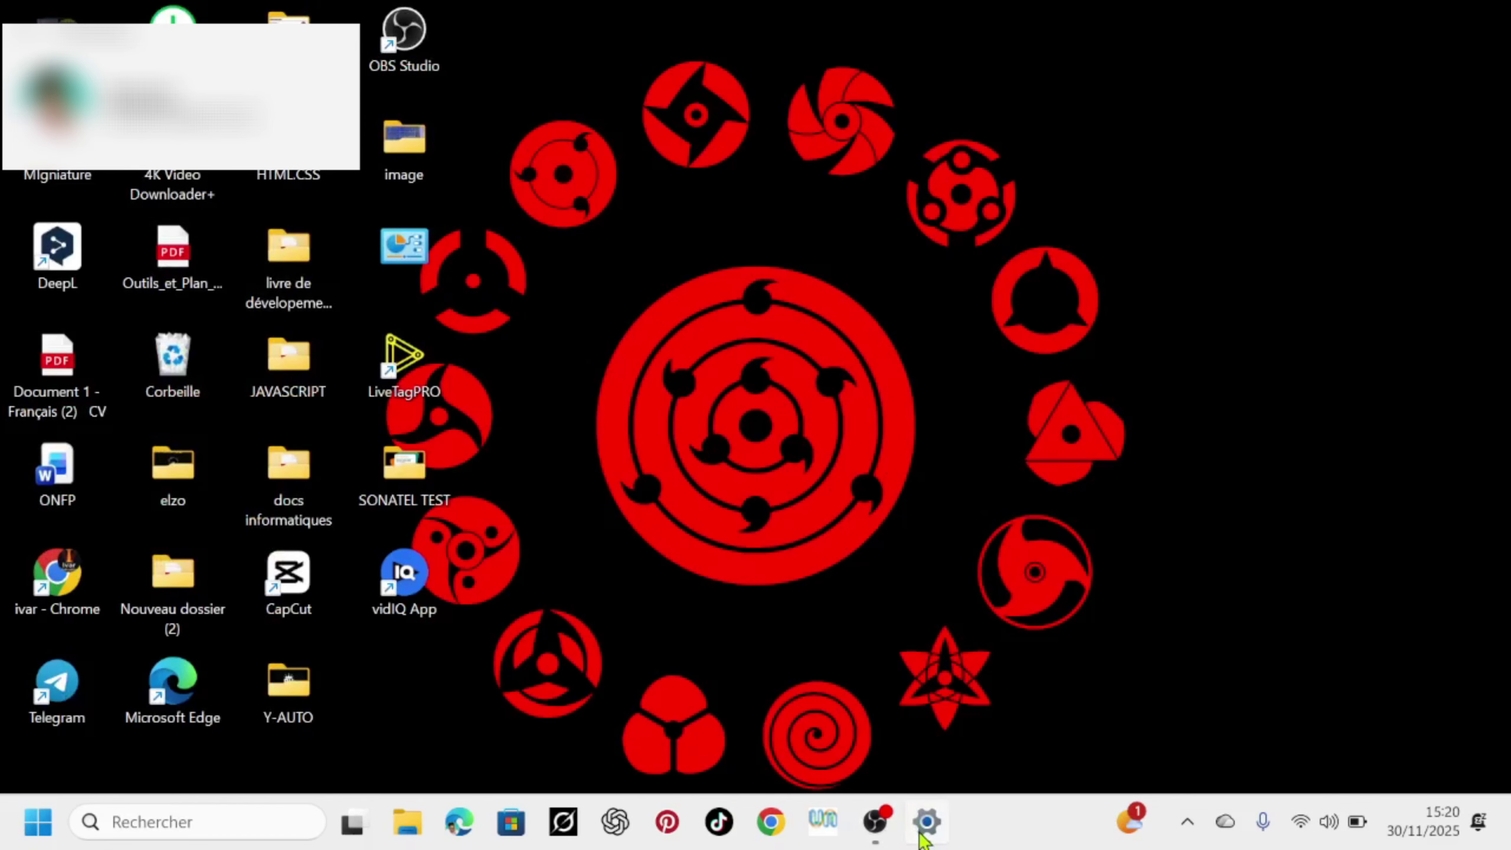
mouse_move(924, 838)
left_click(978, 700)
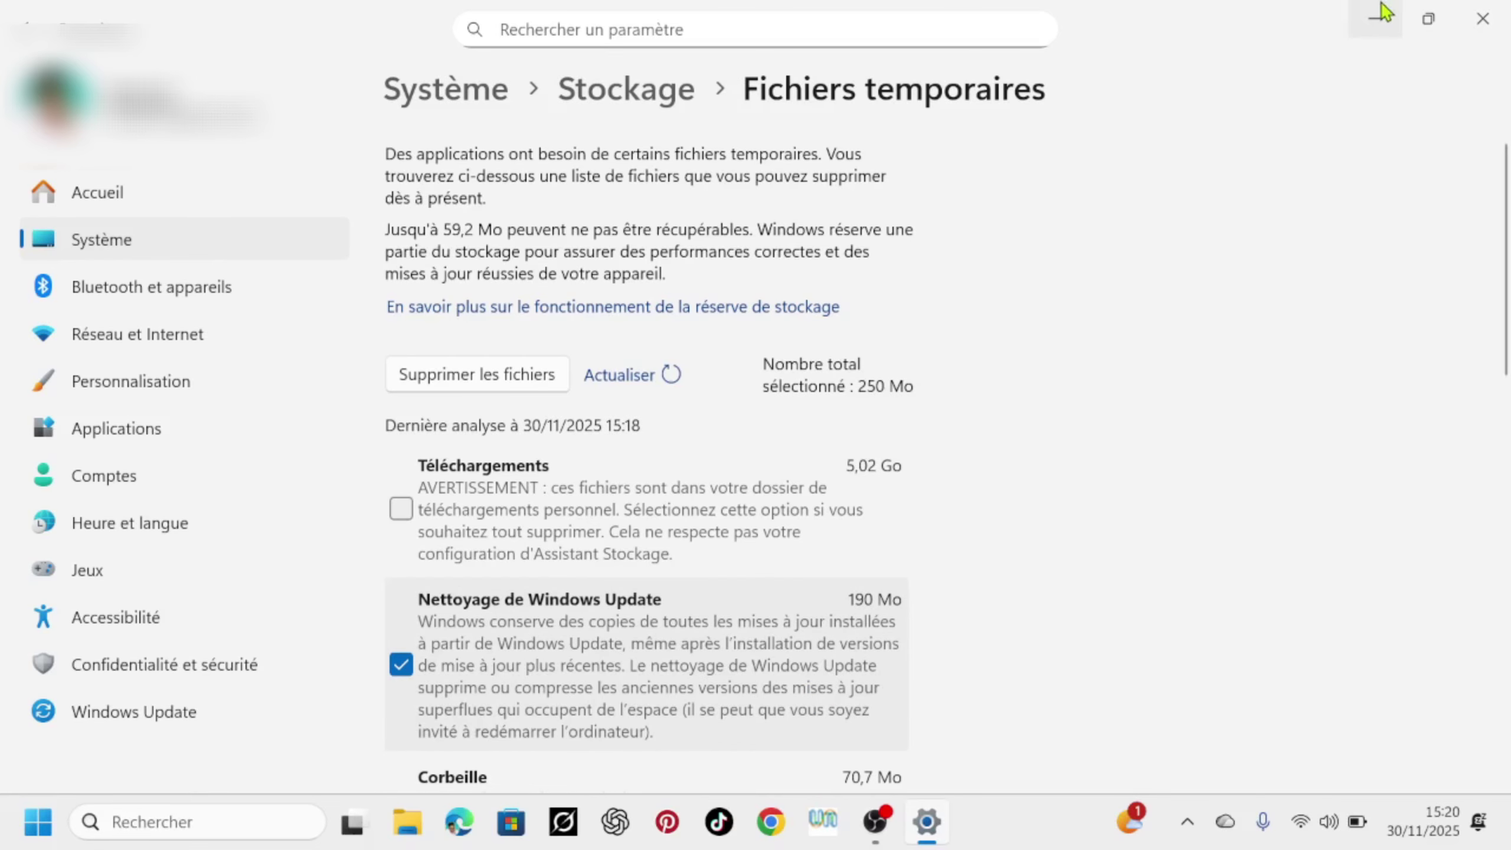
scroll(845, 523, "down", 3)
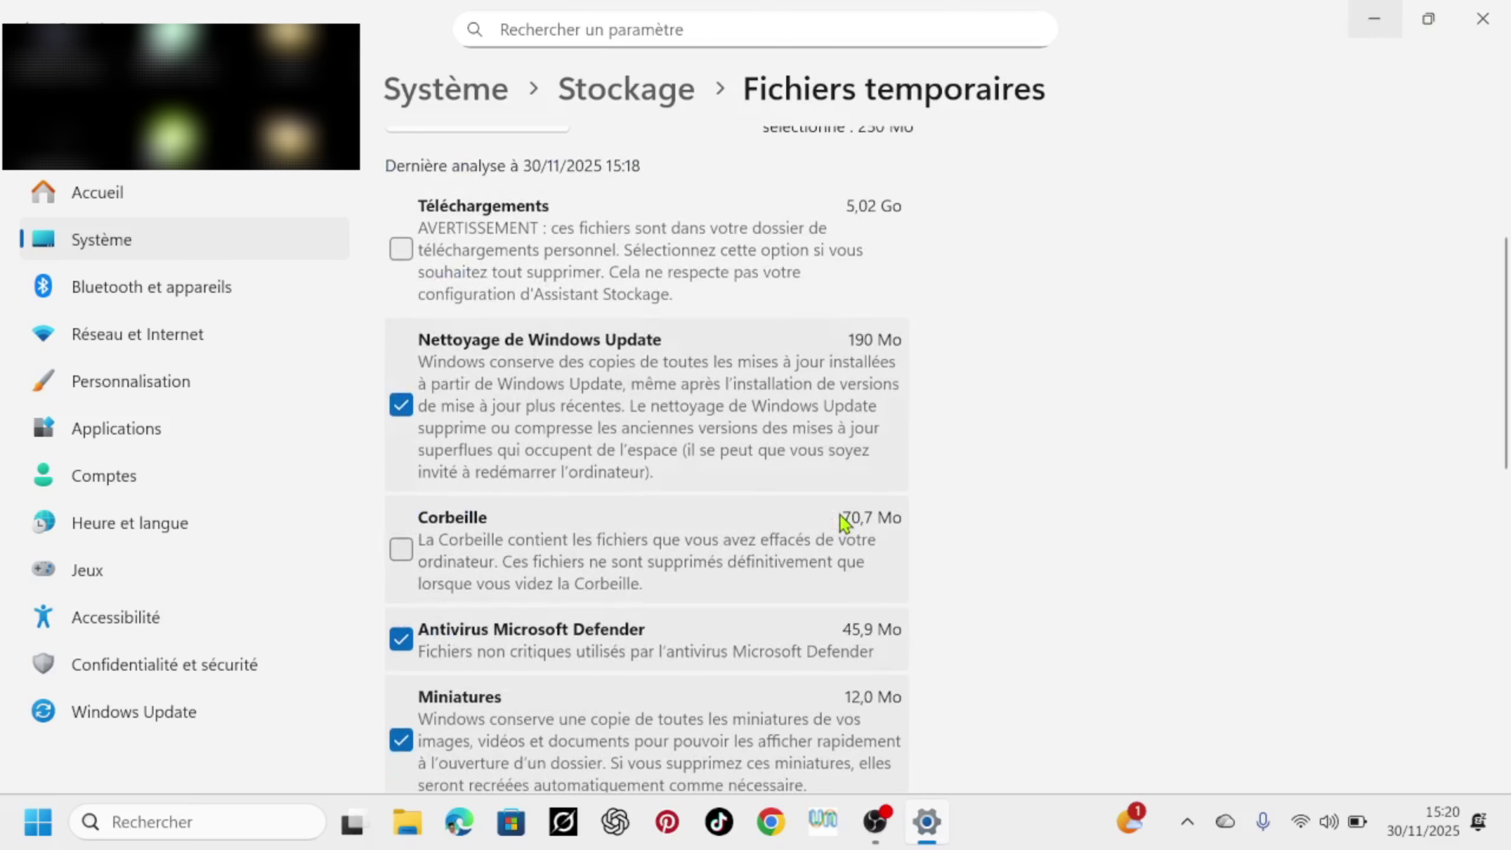
scroll(843, 517, "up", 4)
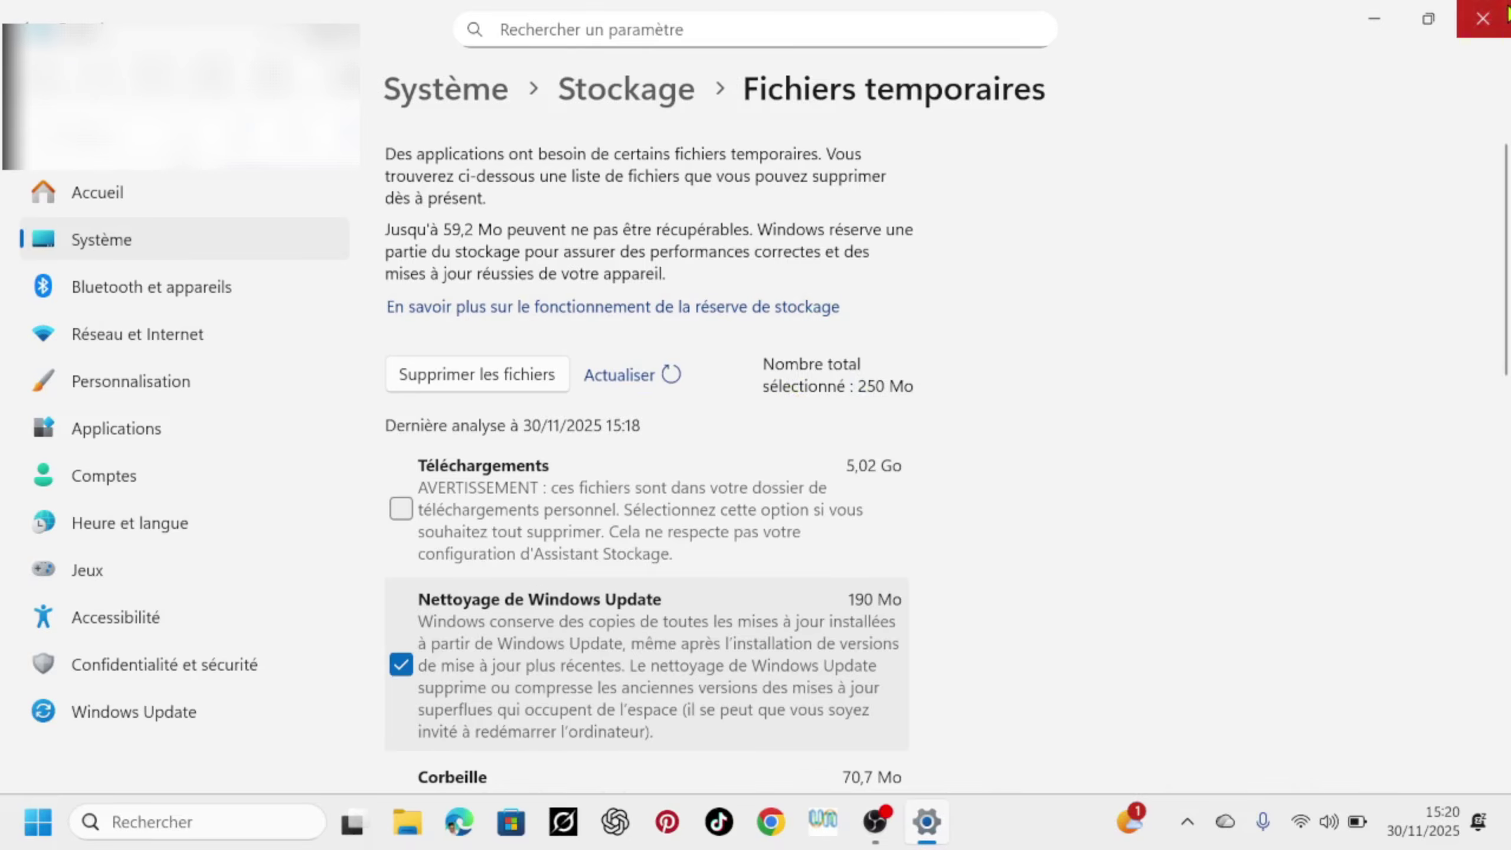
left_click(1508, 14)
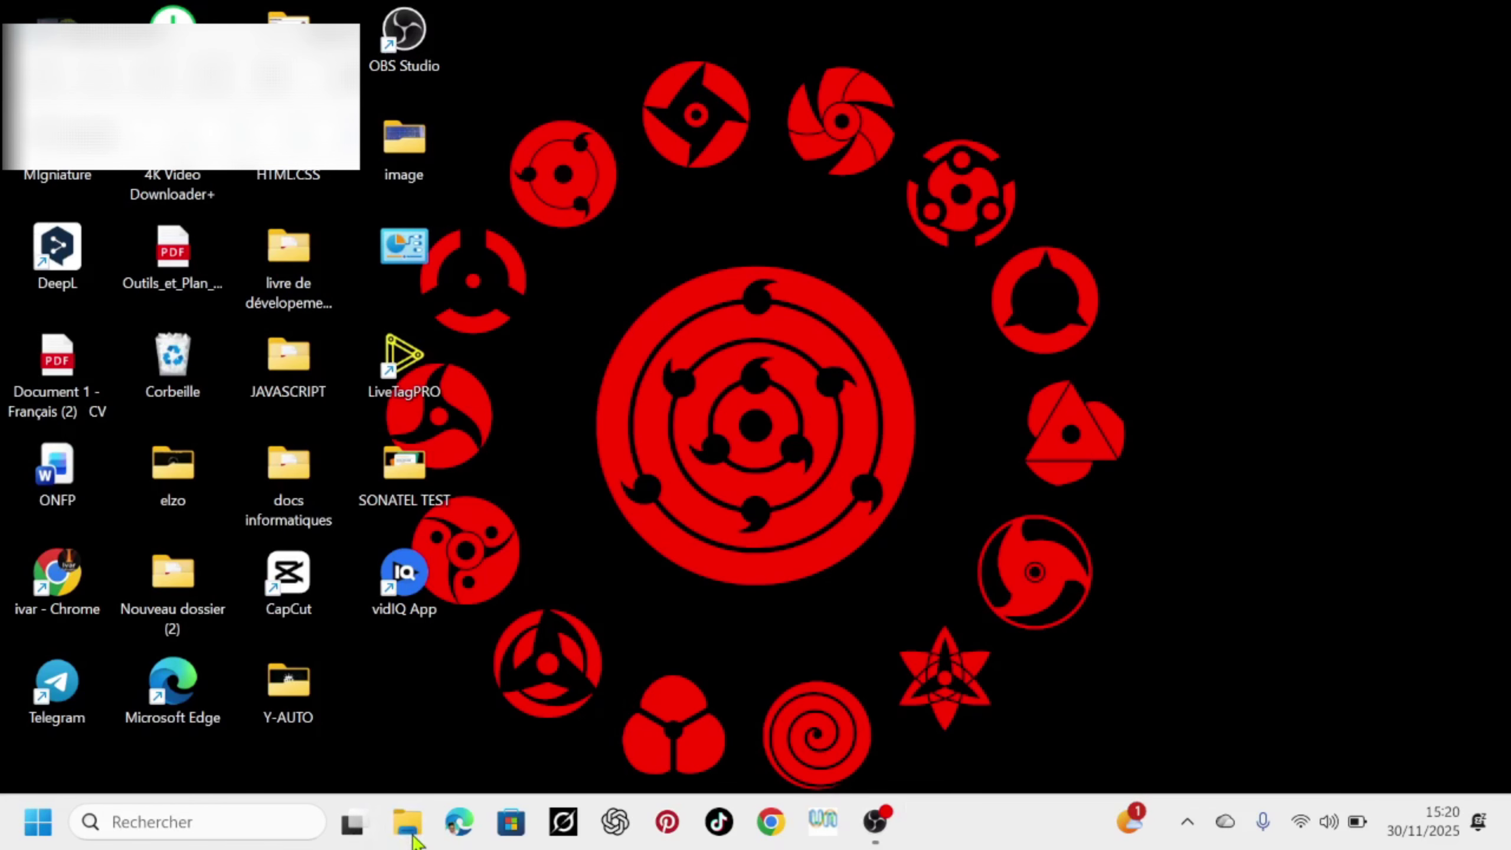
Look at the folders on Disque local (C:) in the file explorer and close its window
left_click(409, 833)
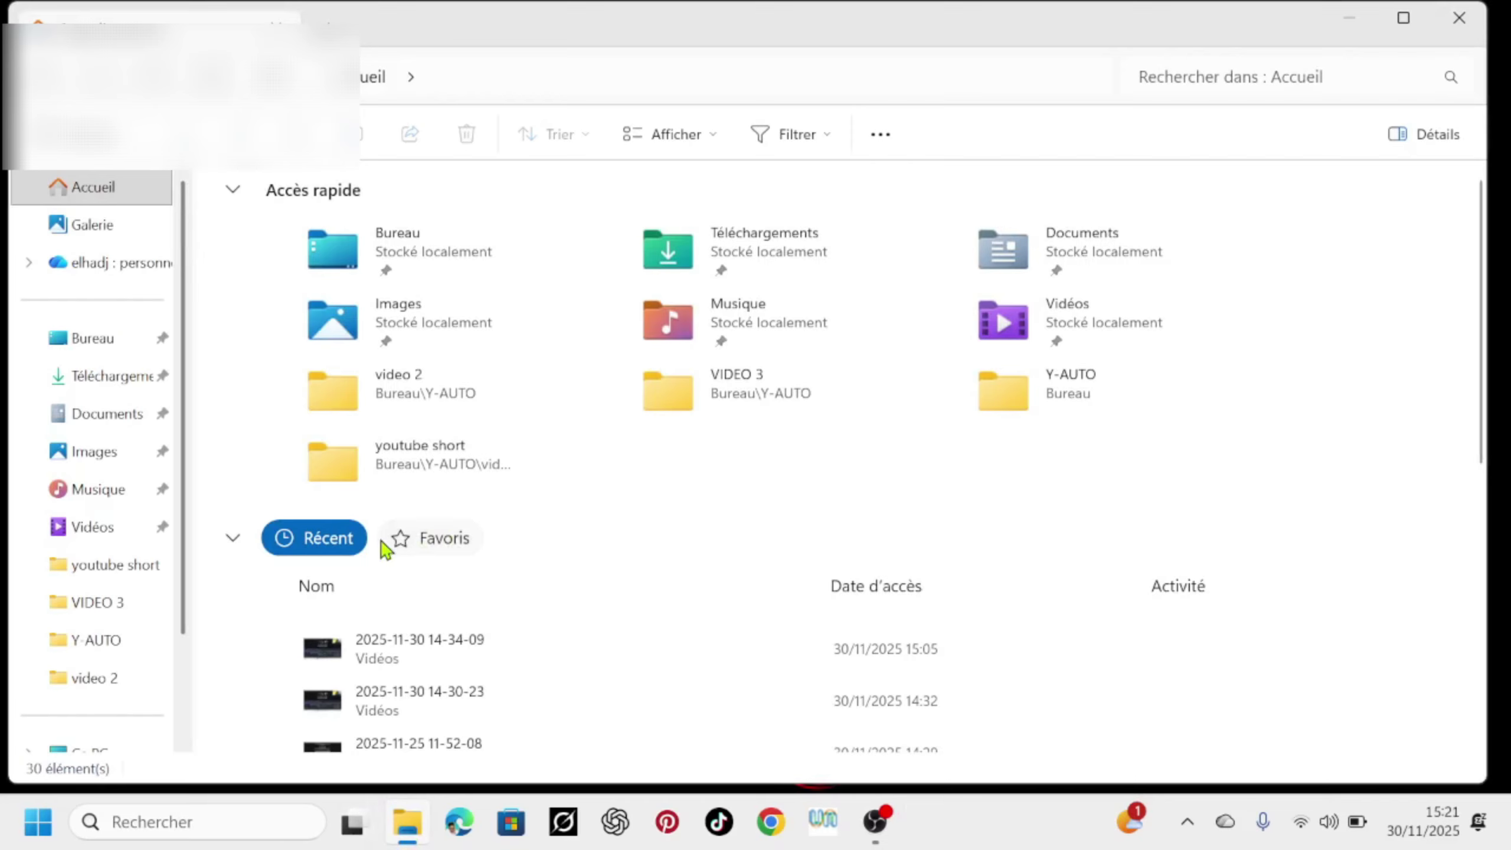
scroll(91, 613, "down", 2)
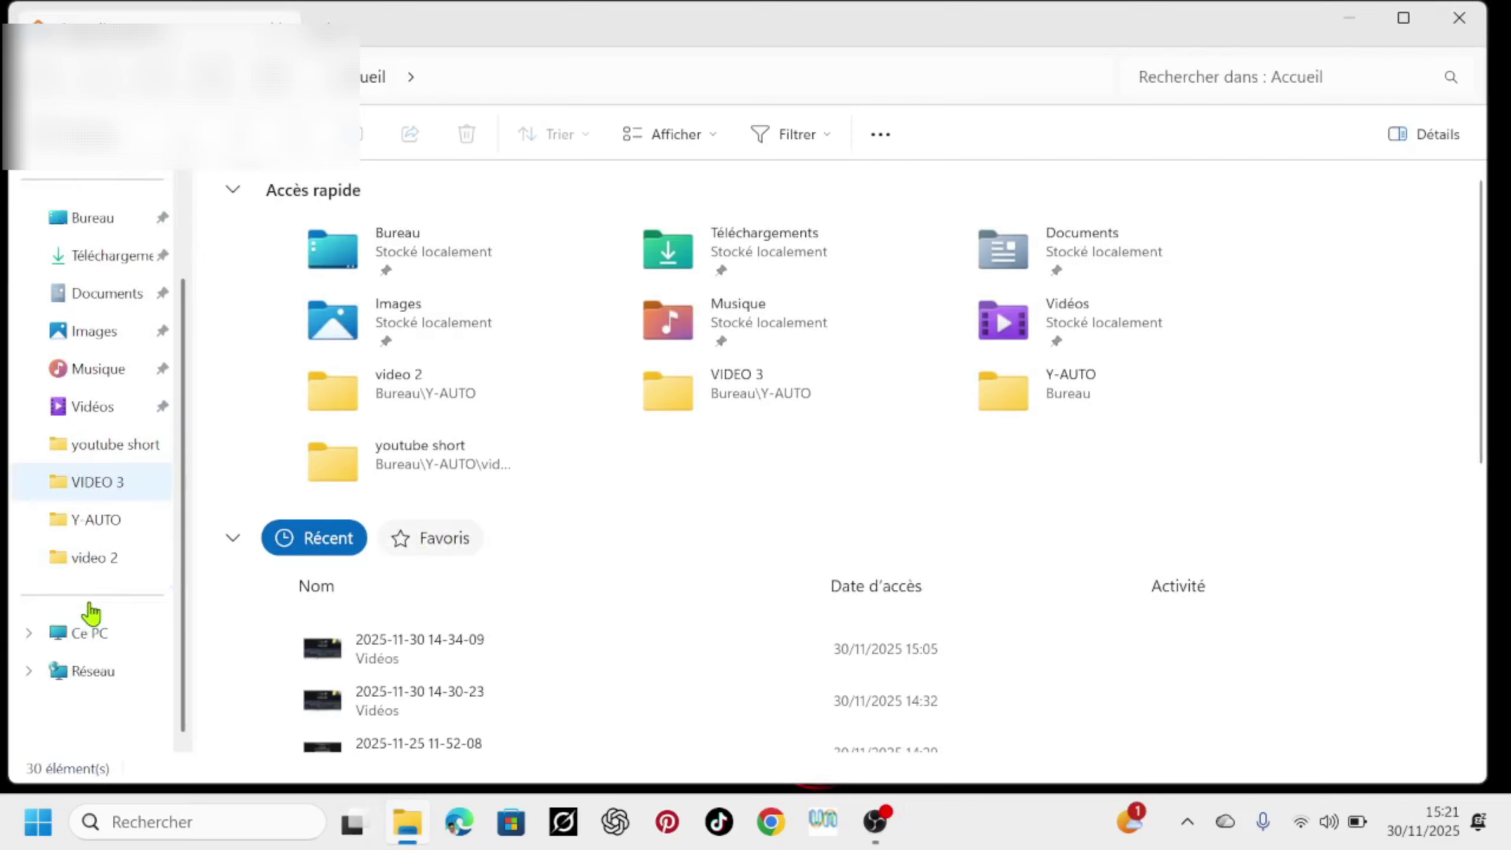
left_click(91, 646)
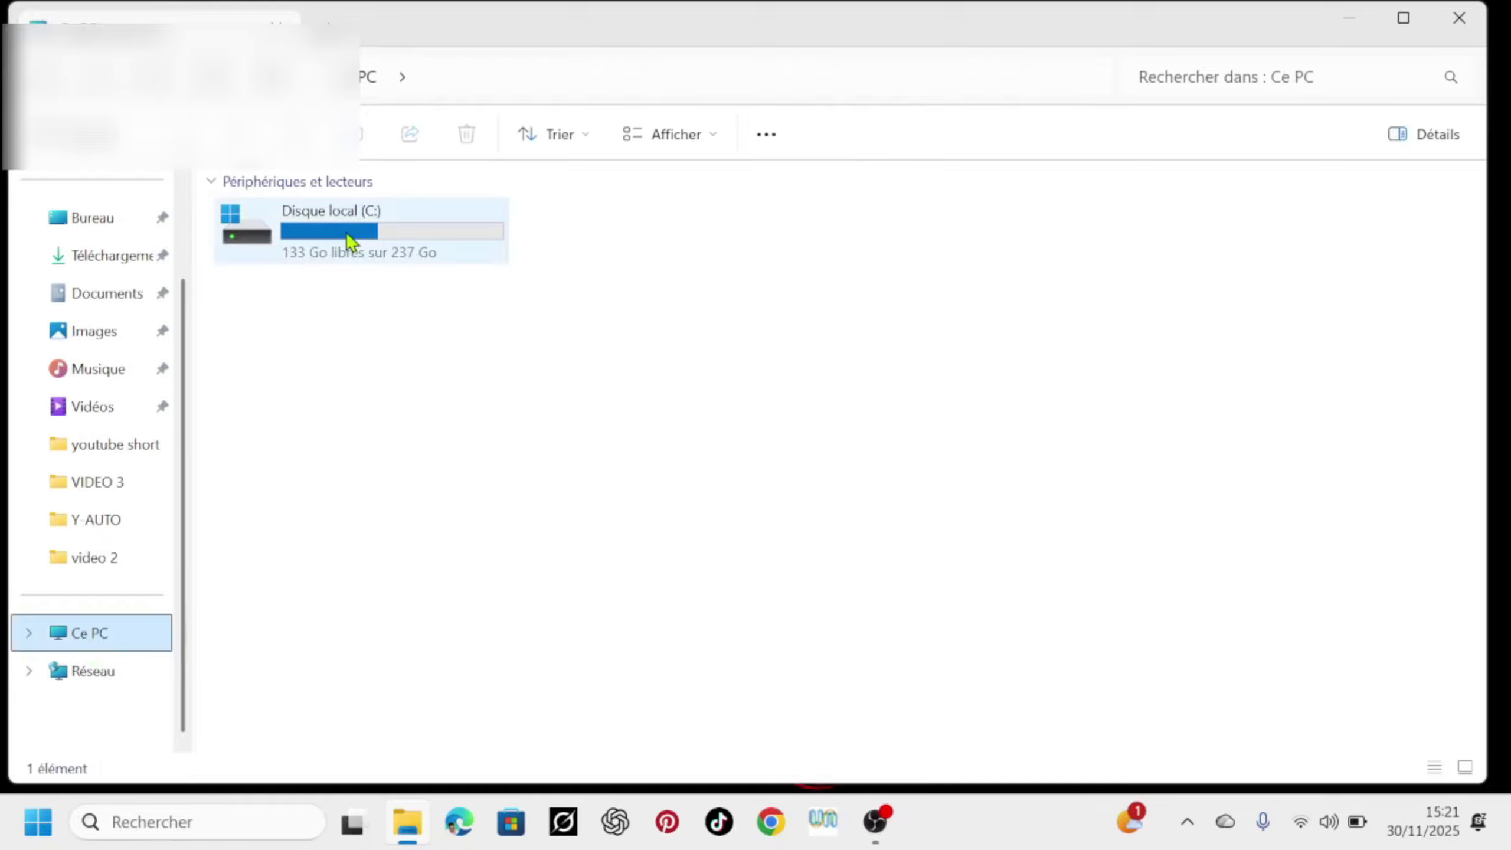
double_click(351, 243)
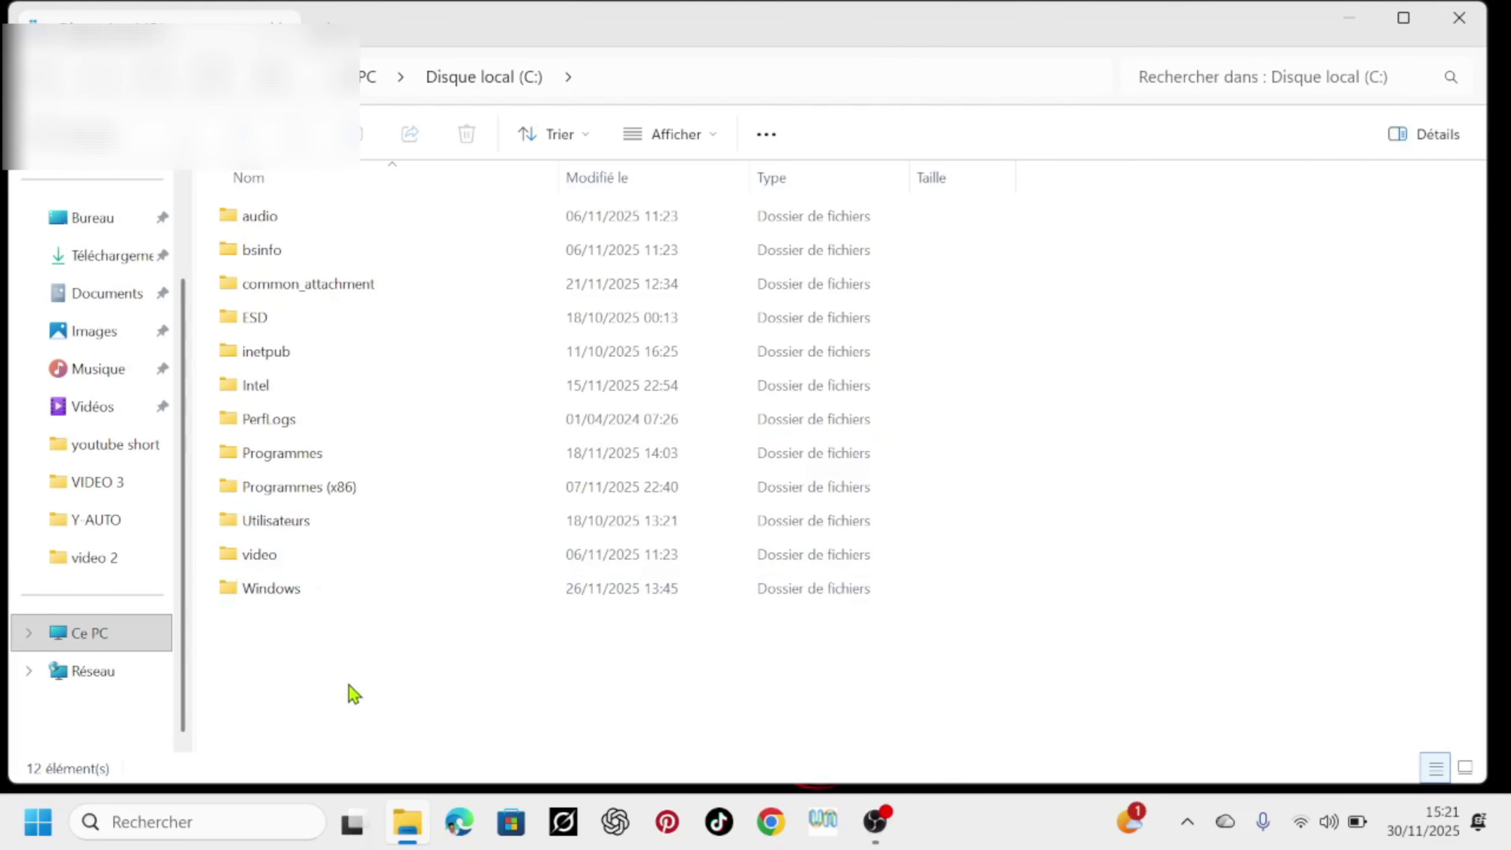
mouse_move(552, 567)
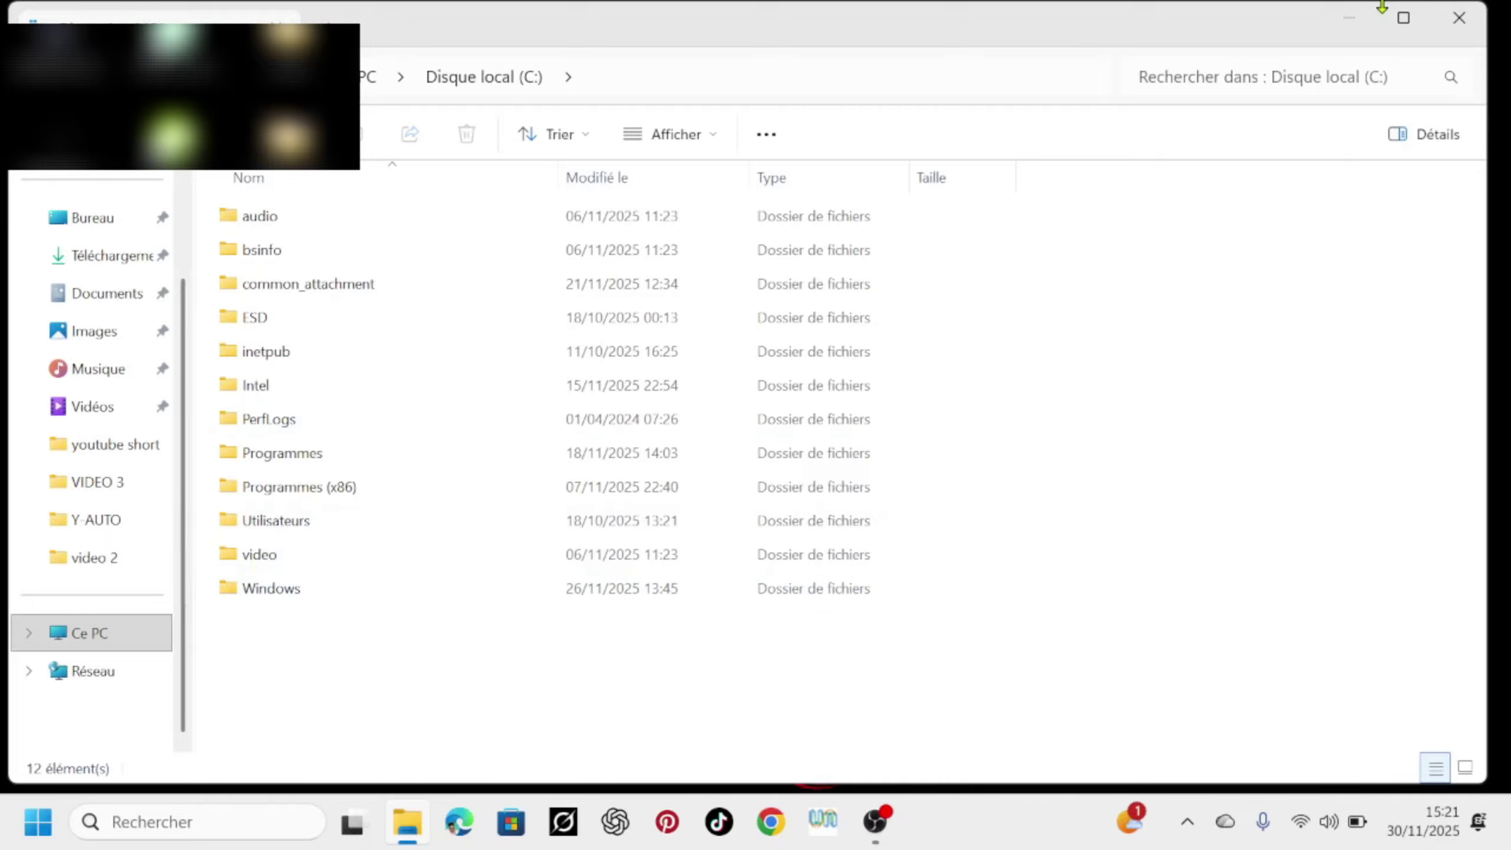
left_click(1459, 17)
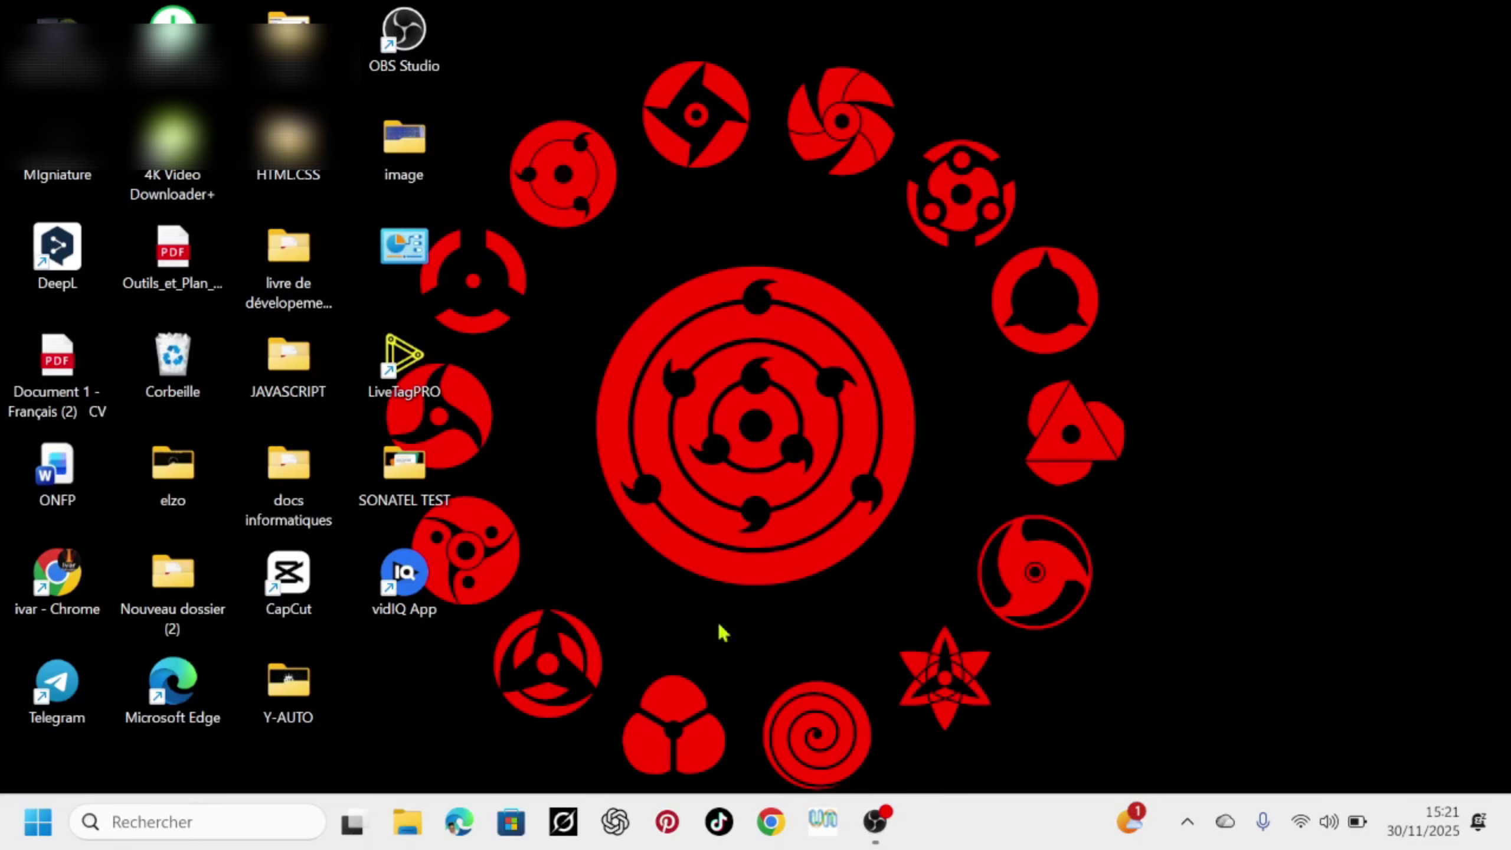
Refresh the desktop, with a brief look at the OBS Studio window in between
right_click(874, 157)
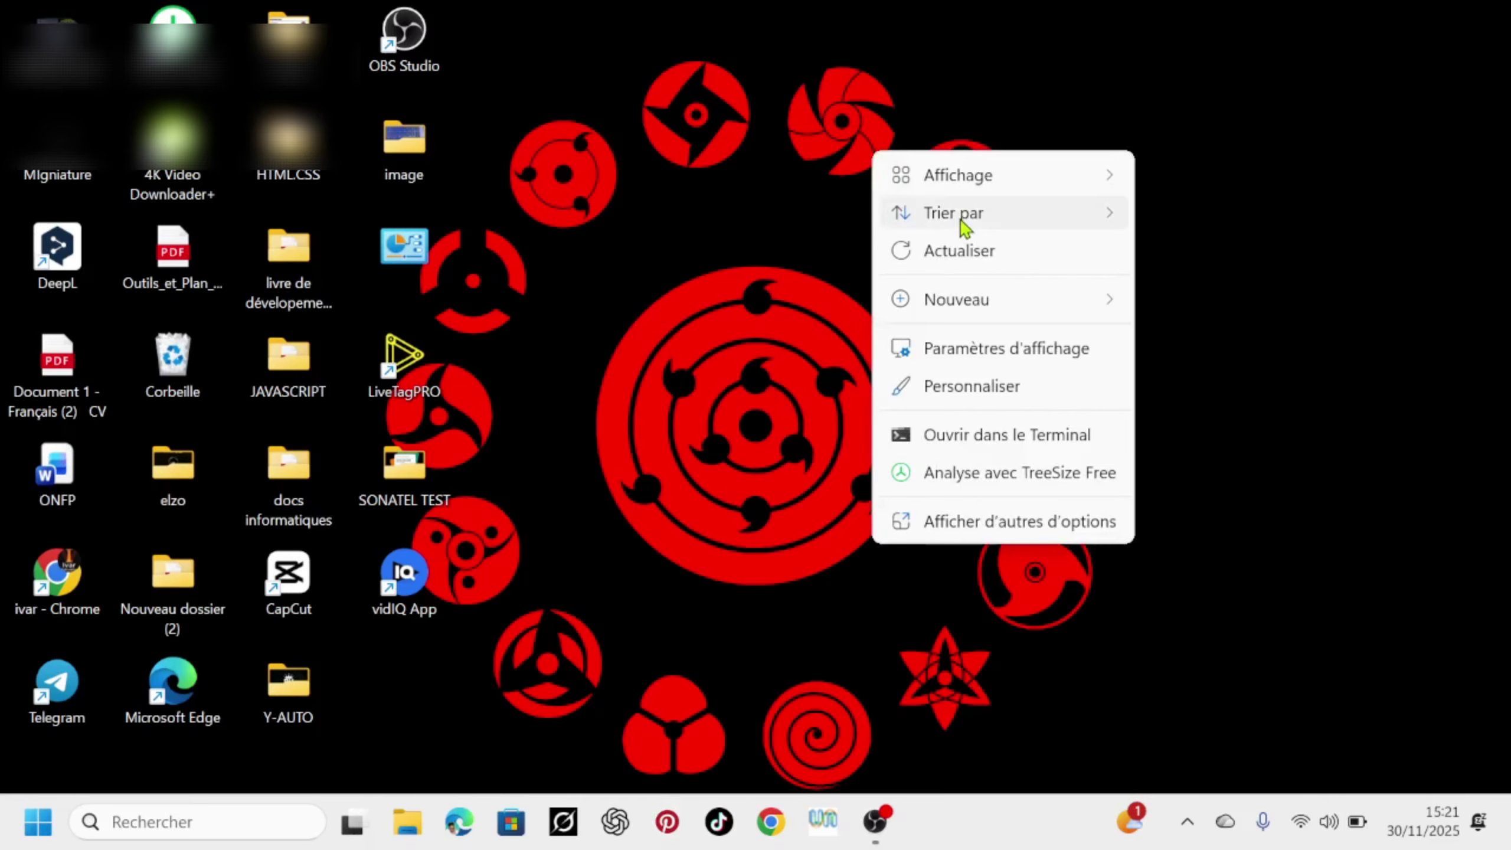
left_click(966, 249)
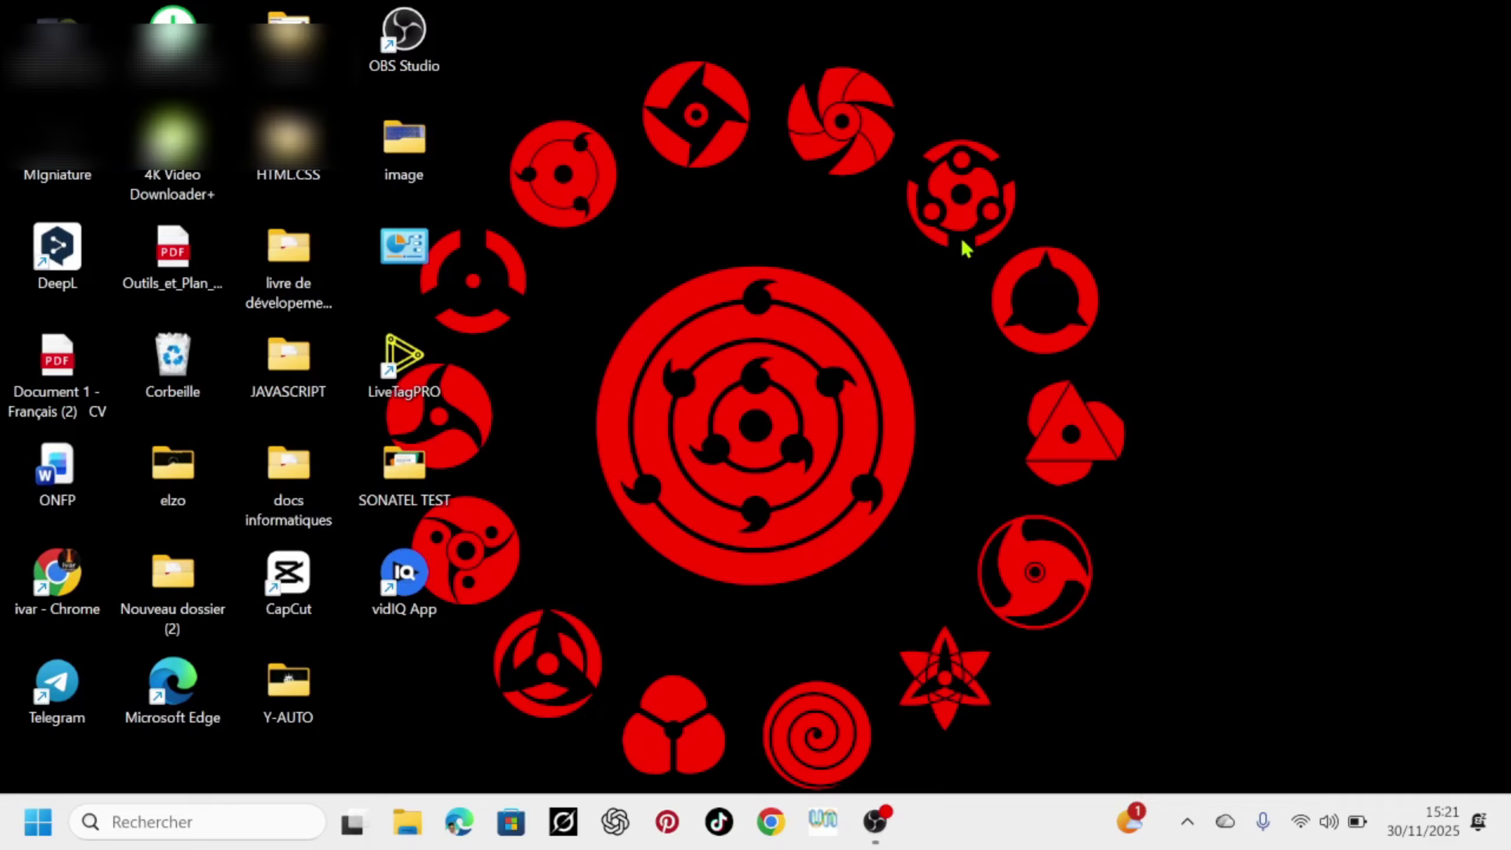
left_click(875, 822)
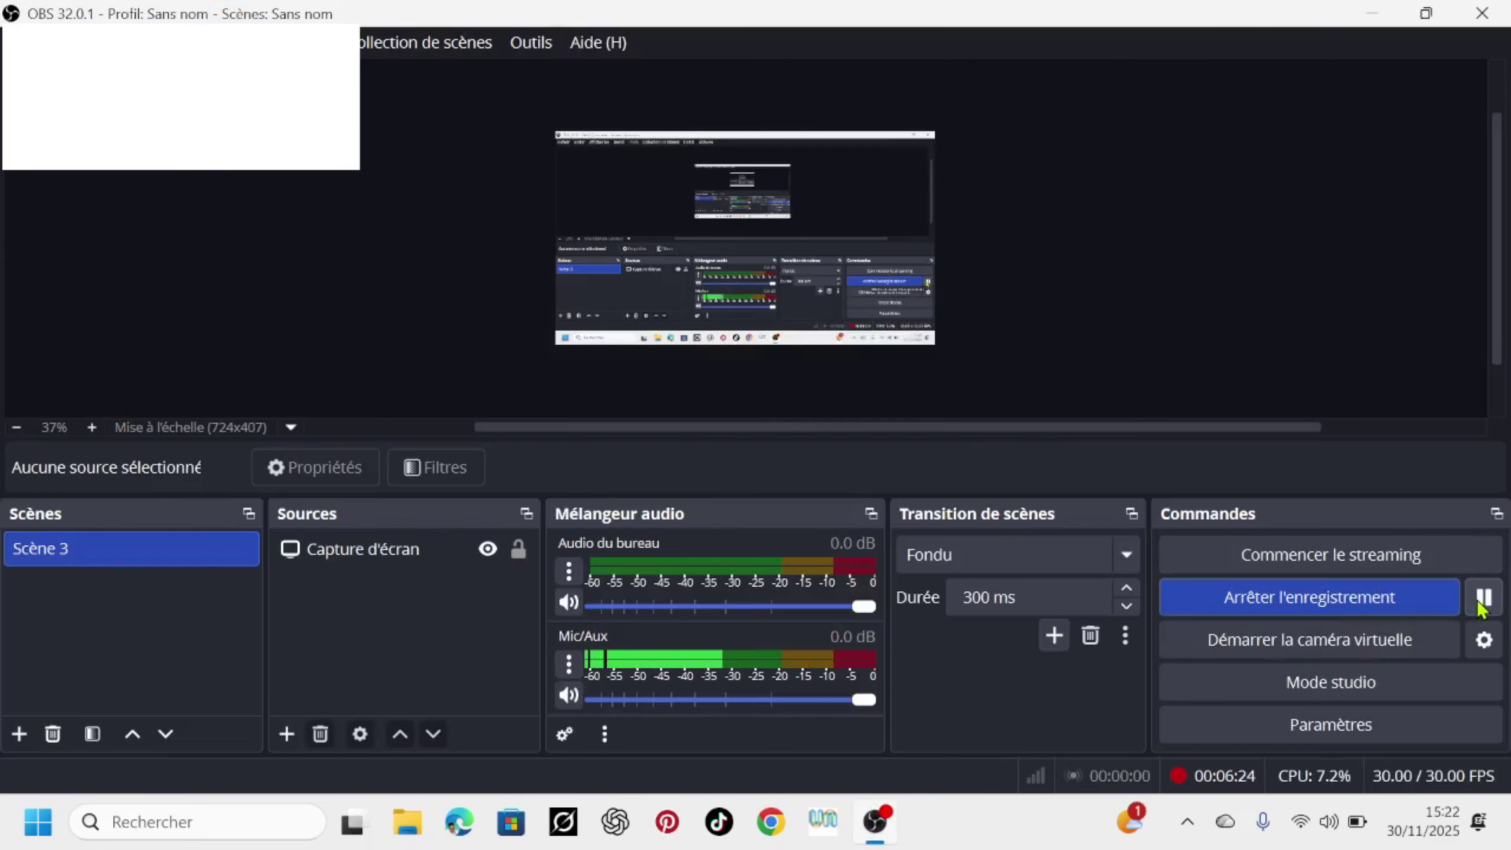
left_click(1373, 16)
right_click(1083, 106)
left_click(1148, 200)
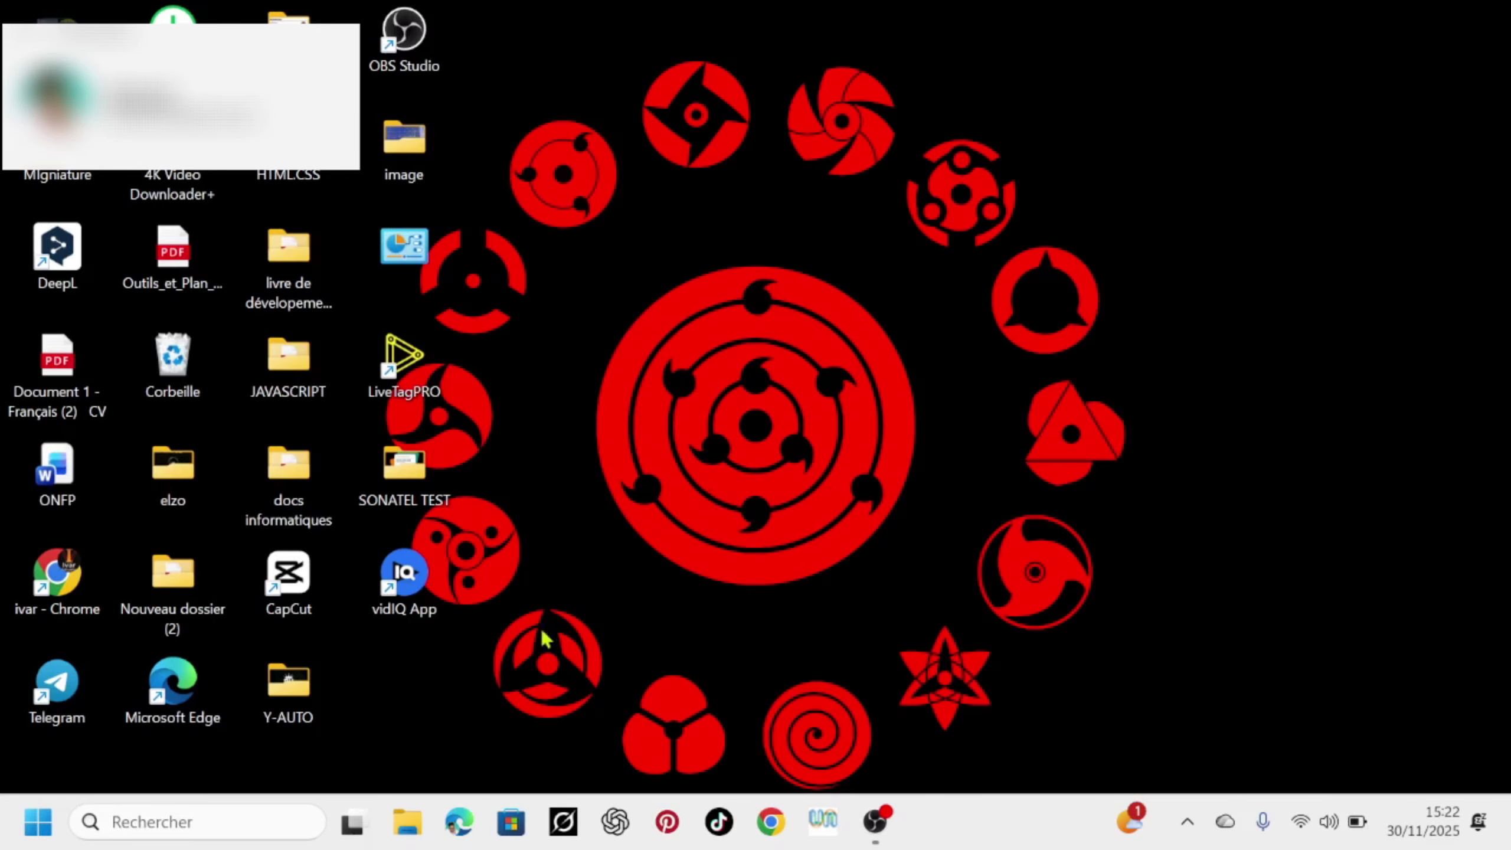
Open Windows Paramètres and go to the Stockage page of the Système section
left_click(37, 824)
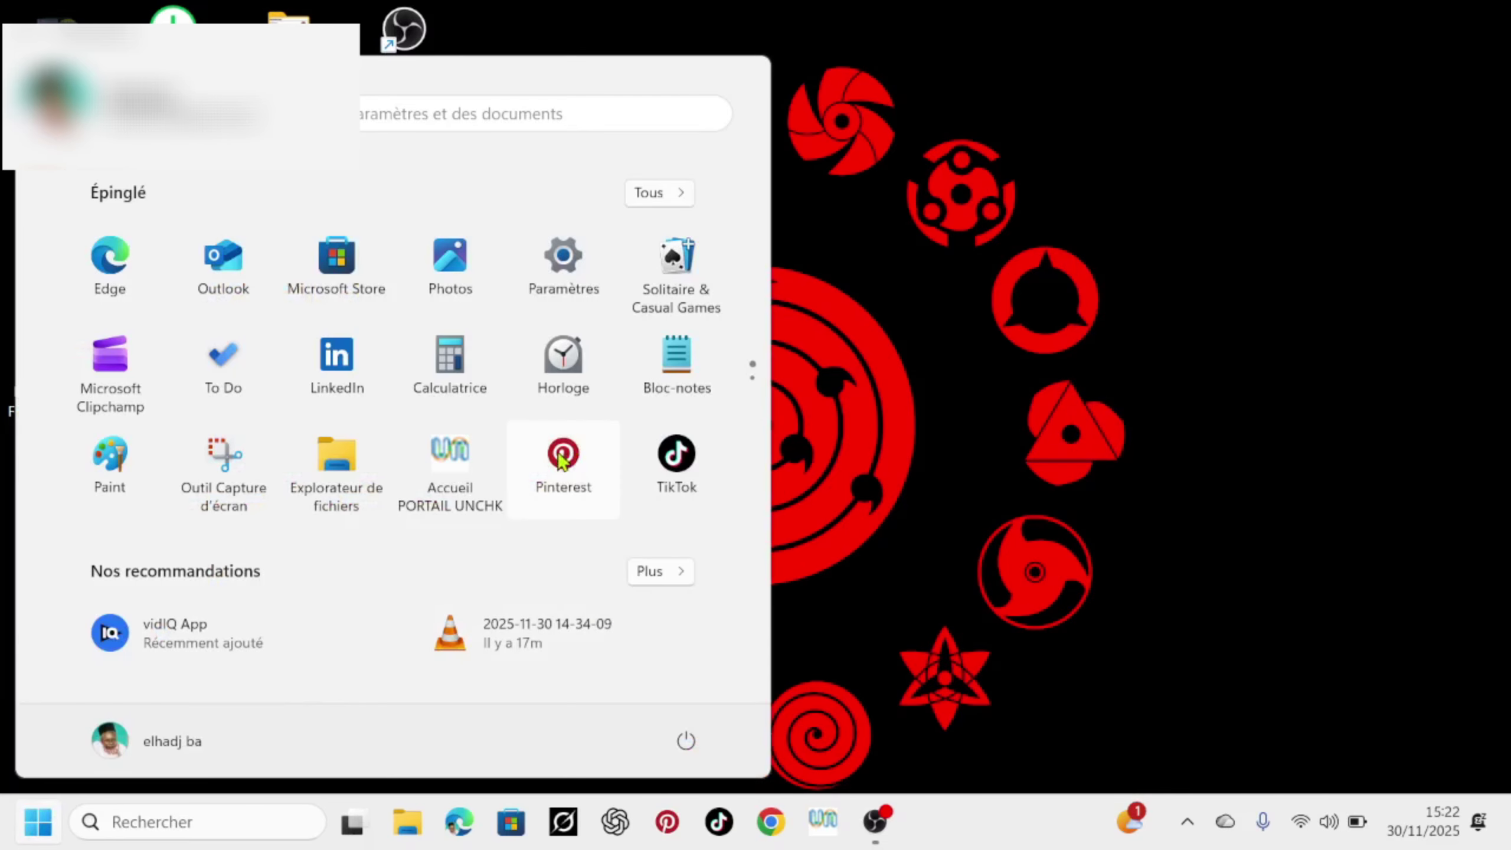
left_click(553, 285)
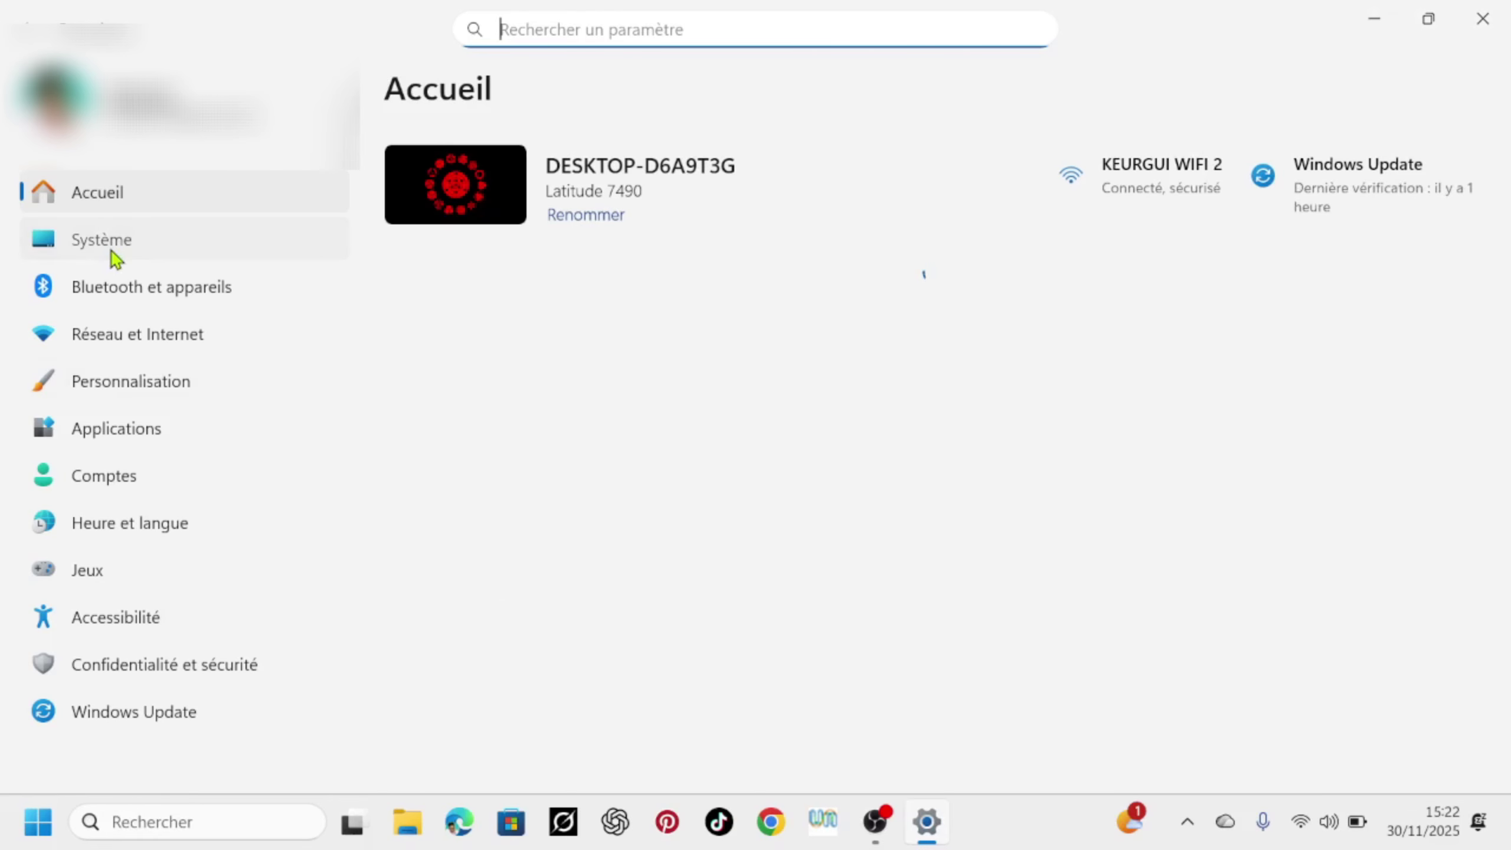
left_click(115, 256)
scroll(672, 714, "down", 4)
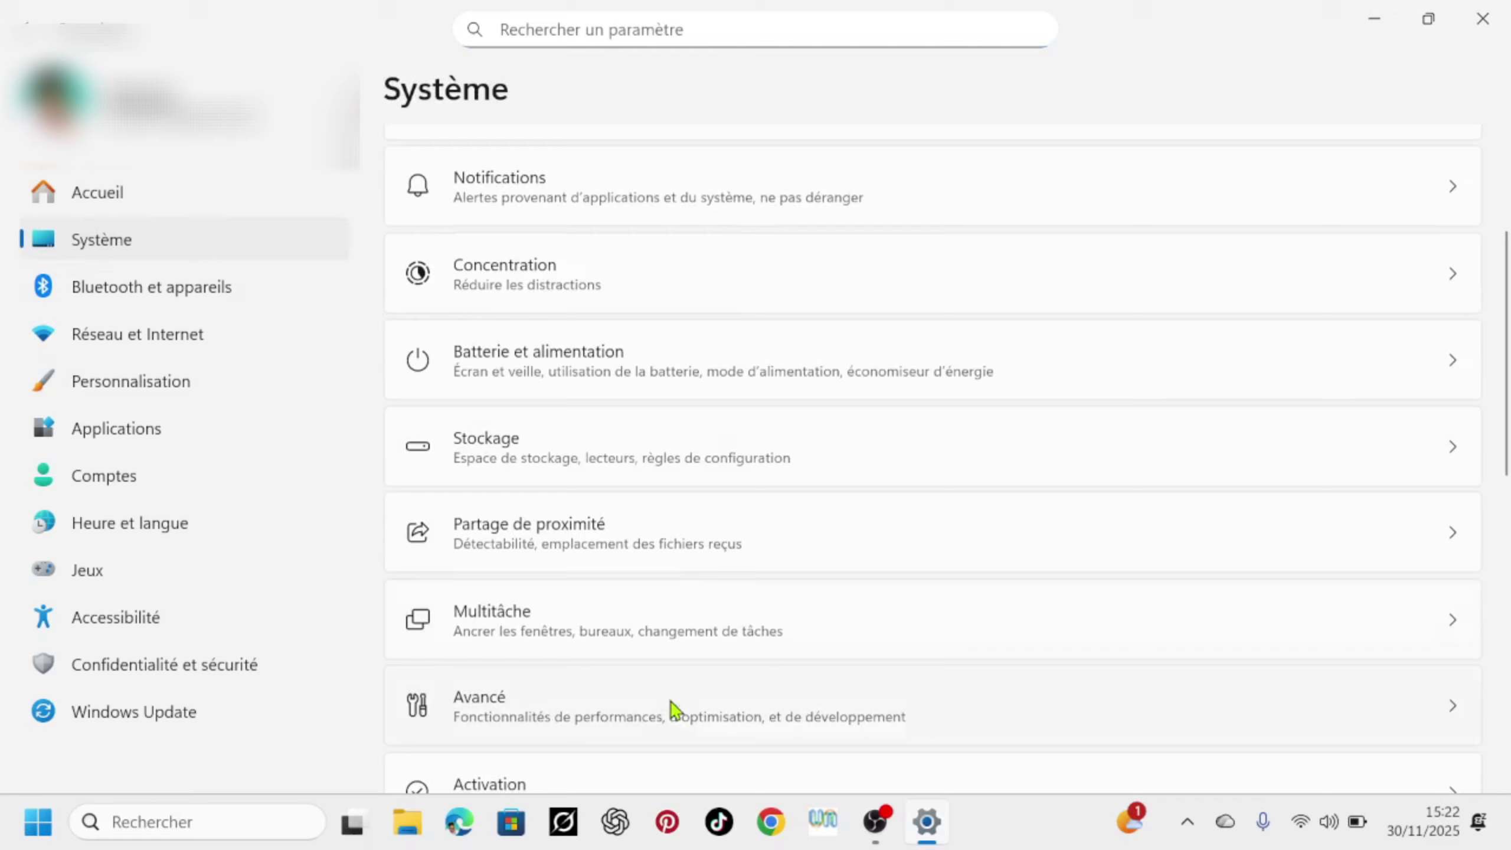
left_click(550, 449)
Open Optimisation de lecteur from the advanced storage settings, optimise drive (C:) and close the tool
scroll(931, 621, "down", 5)
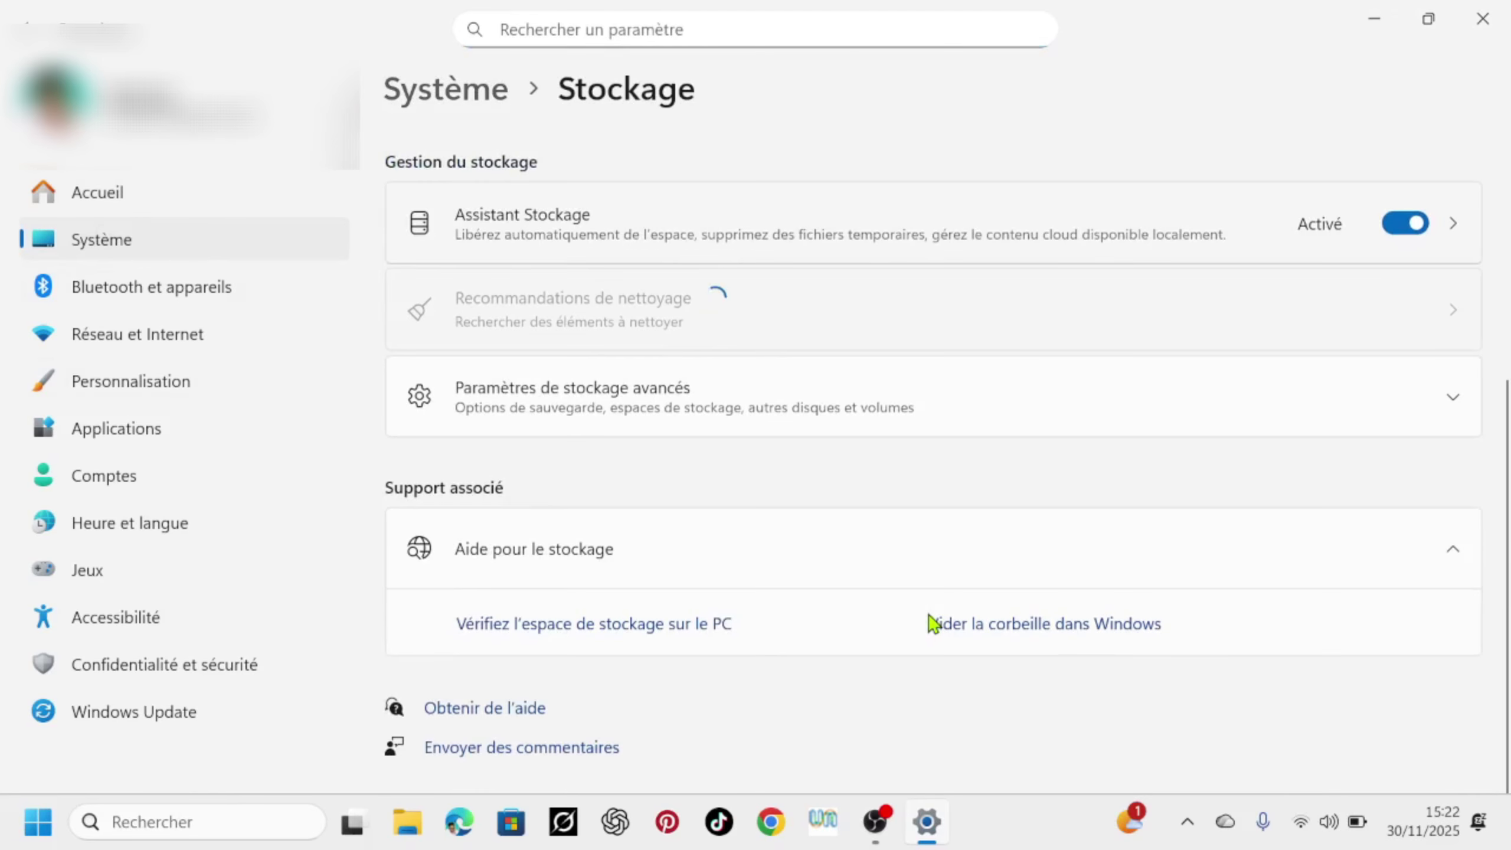
scroll(931, 621, "up", 3)
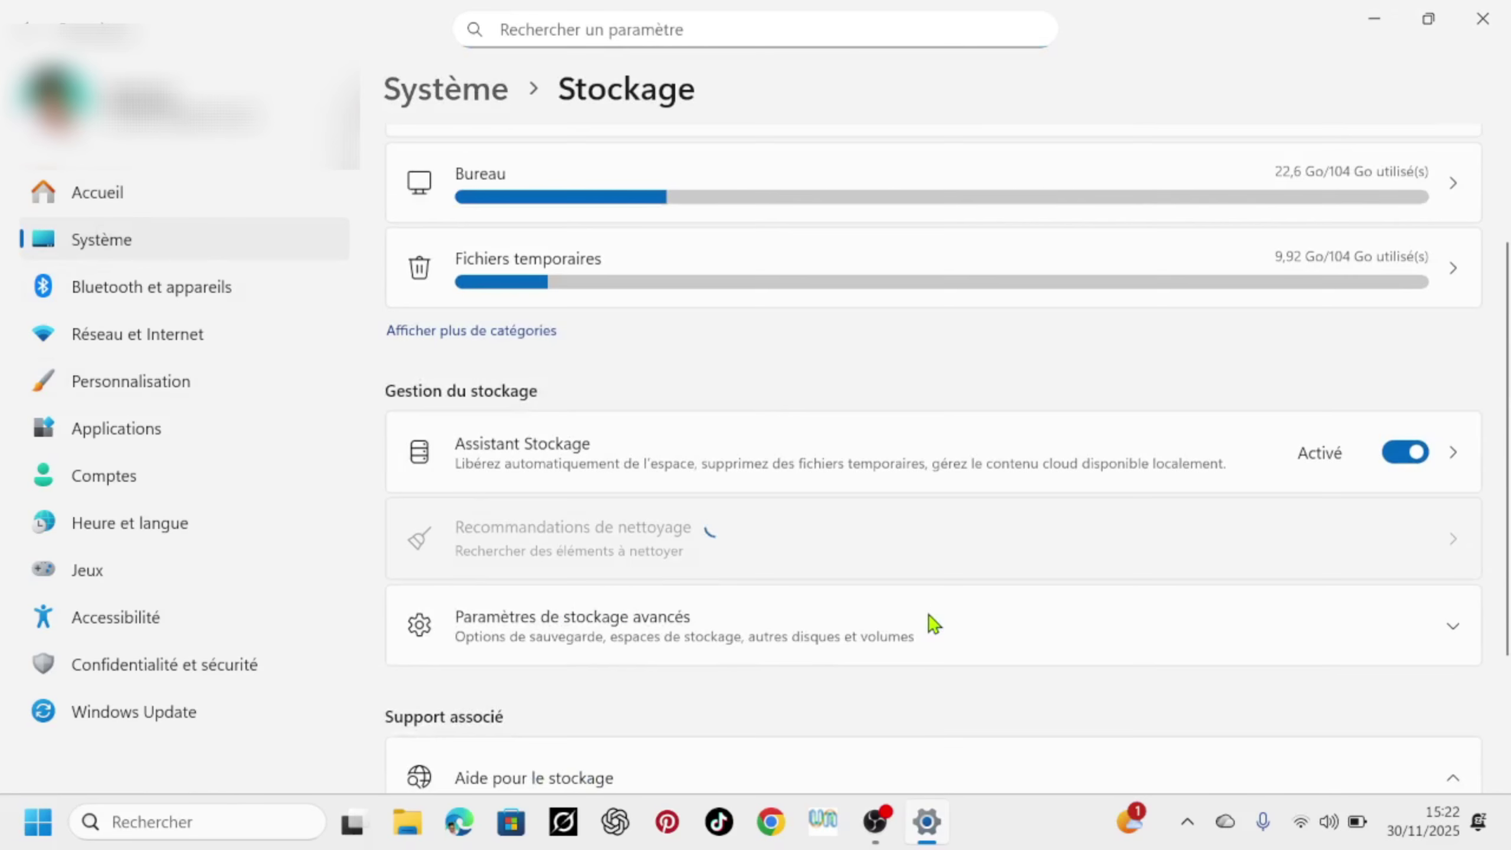
left_click(649, 655)
scroll(649, 655, "down", 5)
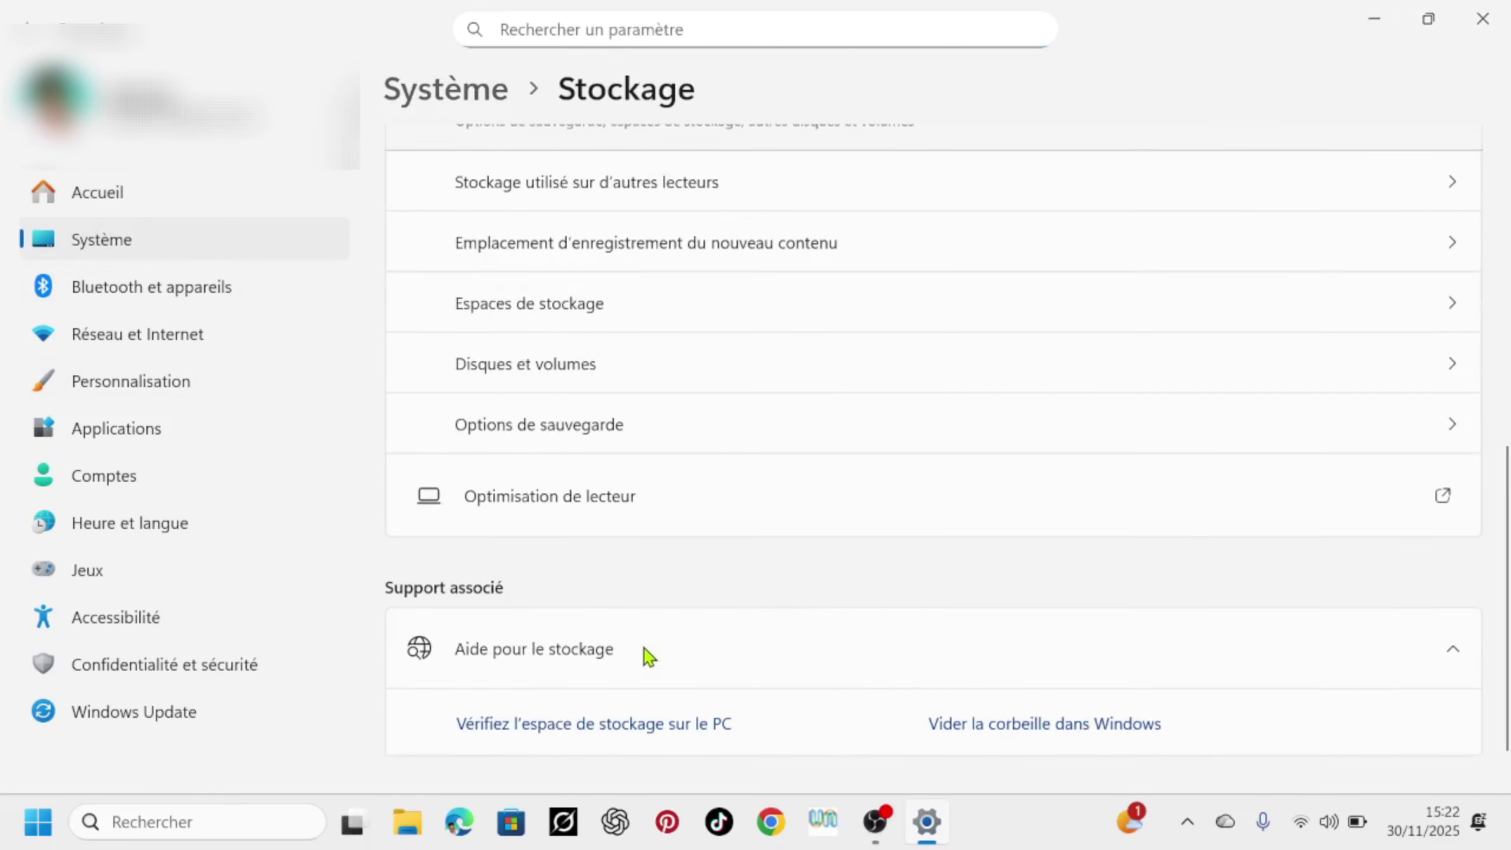
left_click(570, 511)
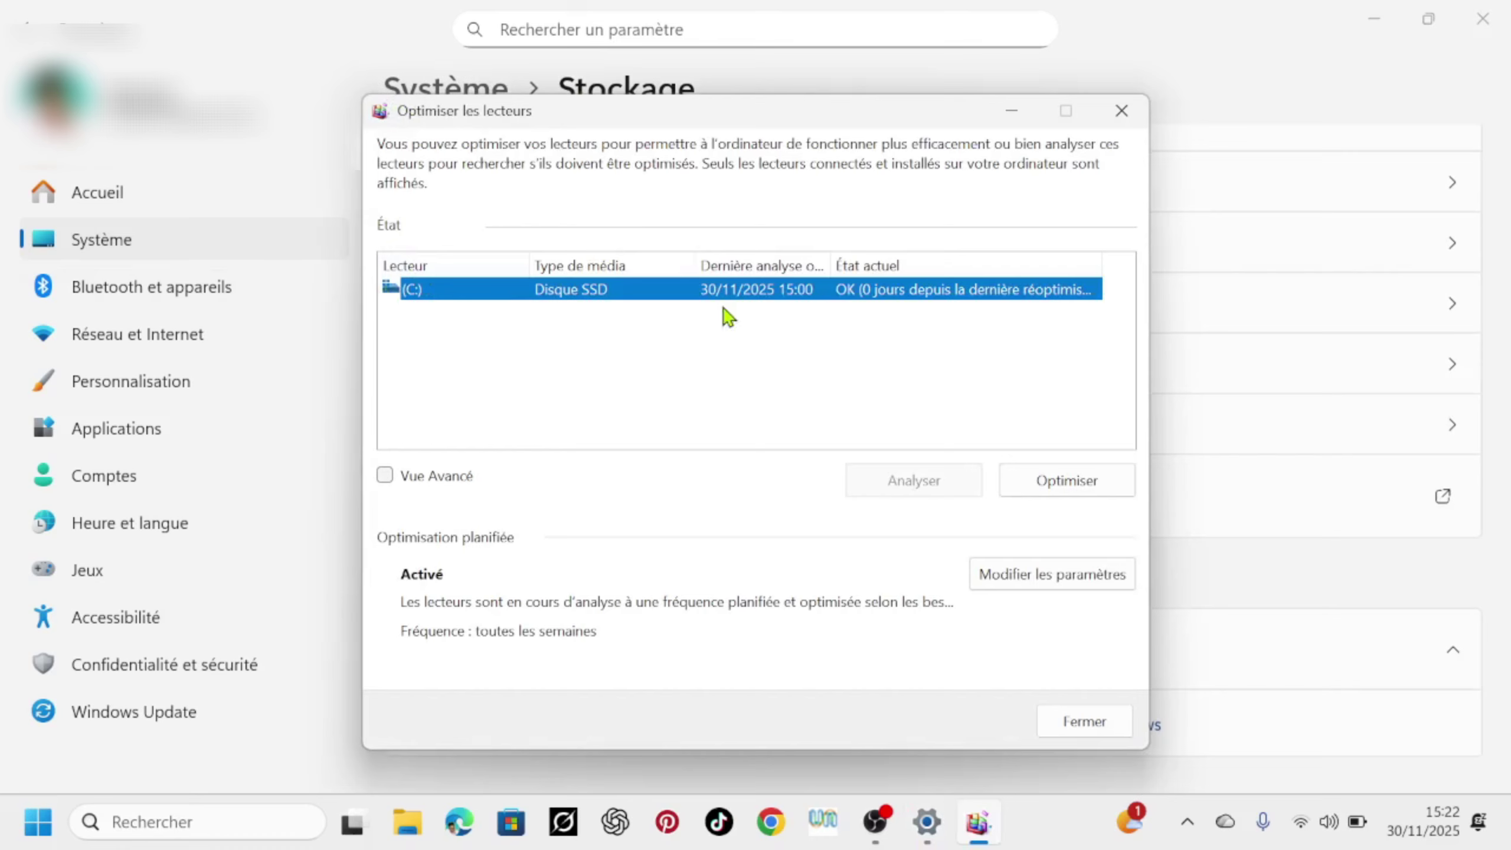
left_click(1081, 480)
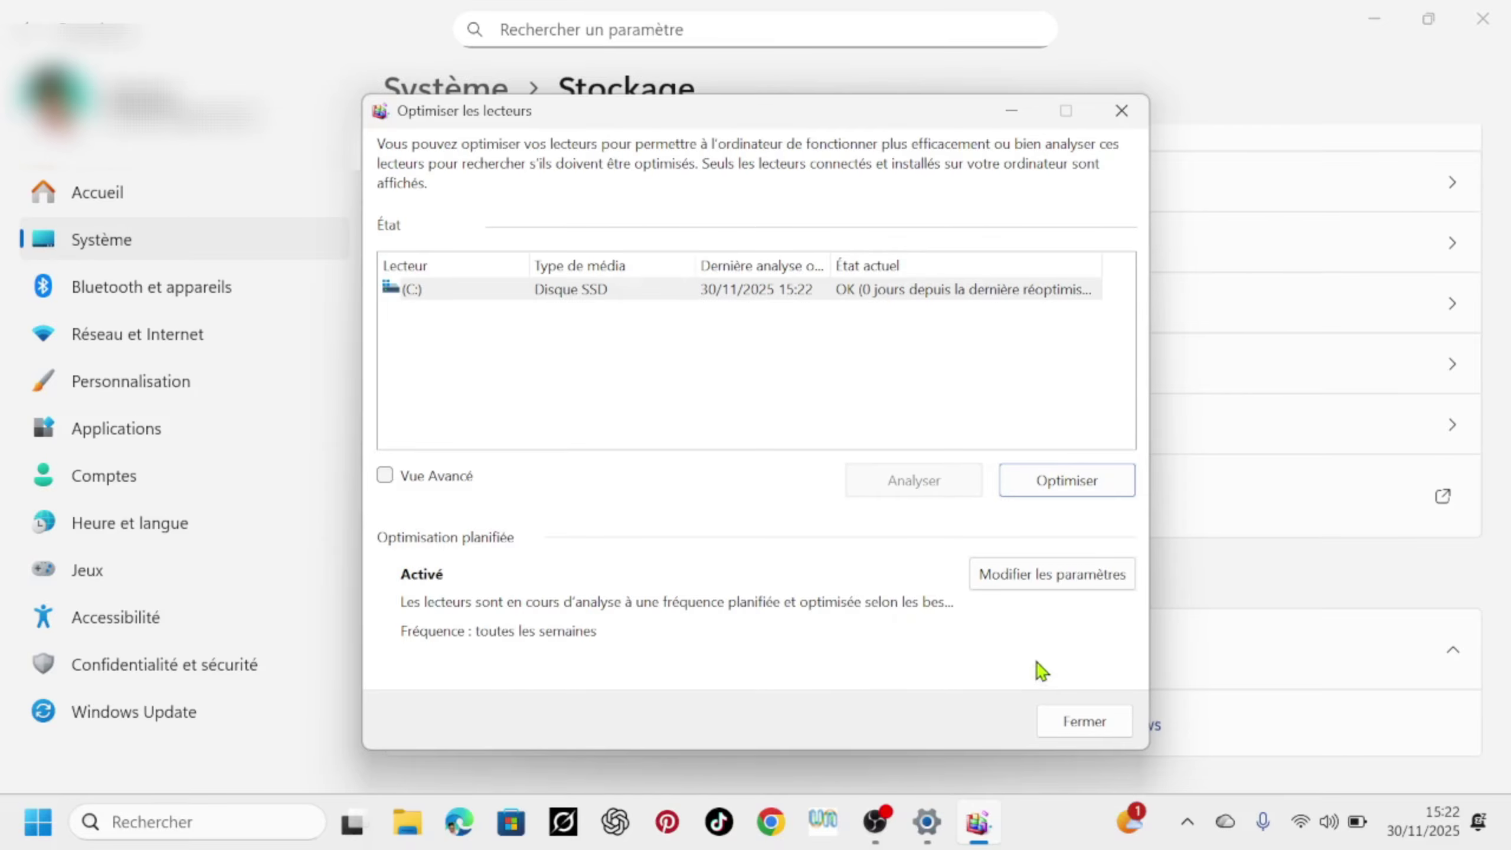
left_click(1084, 721)
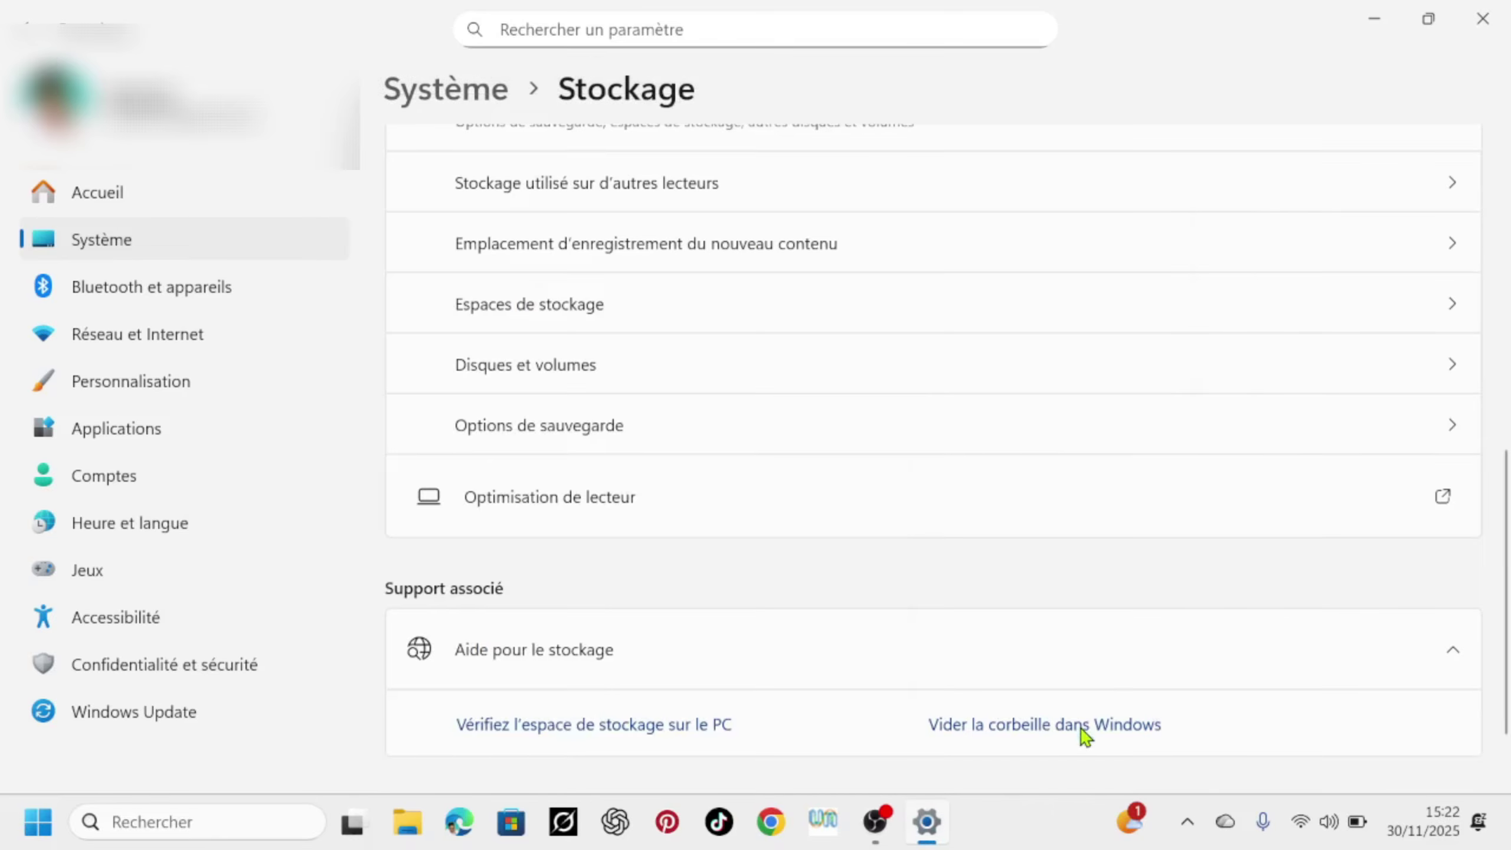
Open Défragmenter et optimiser les lecteurs through a Windows search for "defr"
left_click(173, 823)
type("defr")
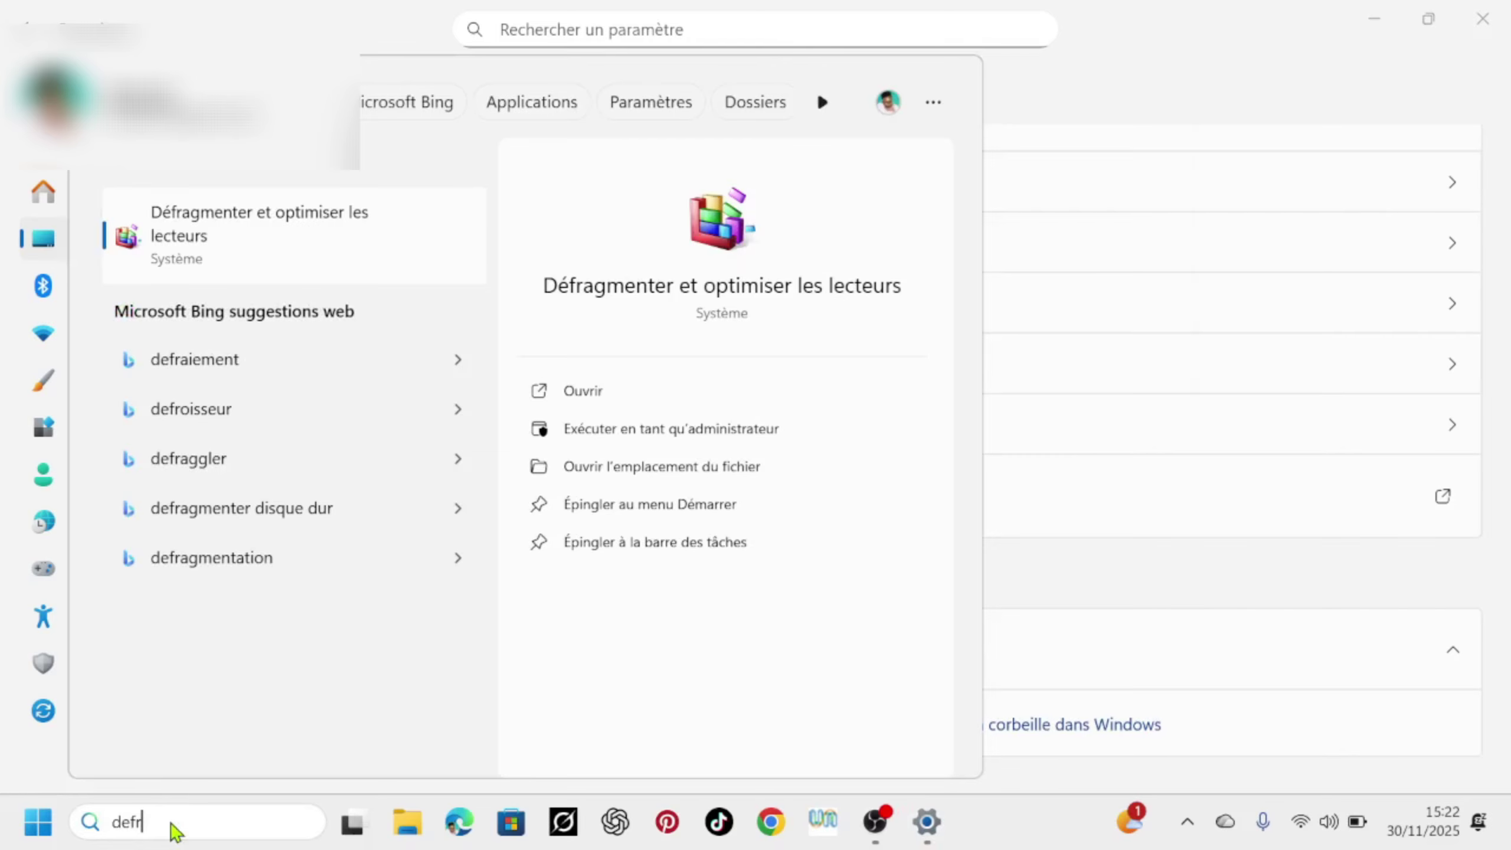
left_click(197, 238)
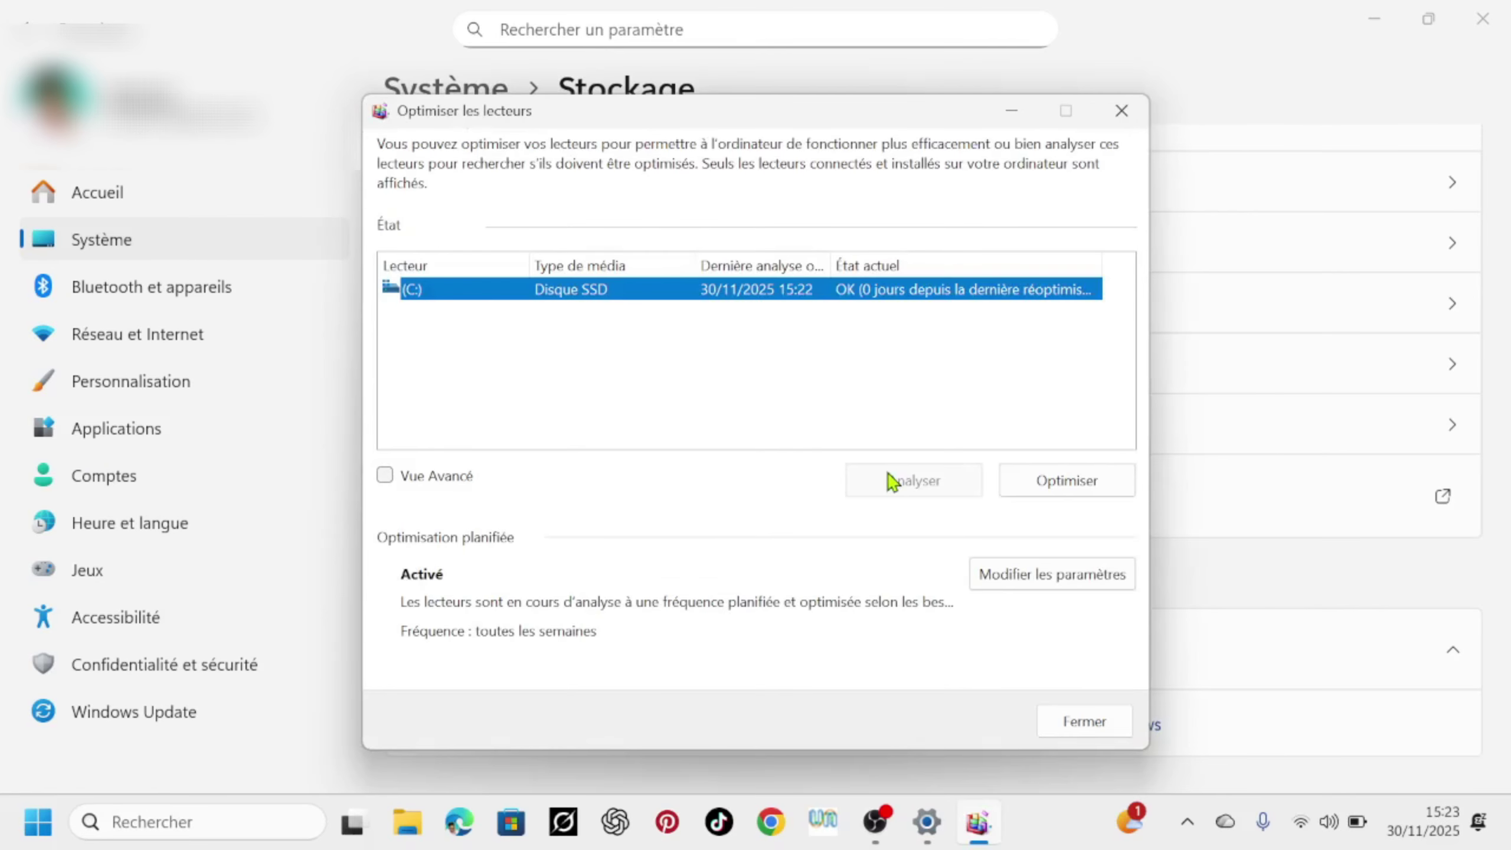
View the scheduled optimisation settings, and close the drive optimisation tool and Paramètres
left_click(1026, 572)
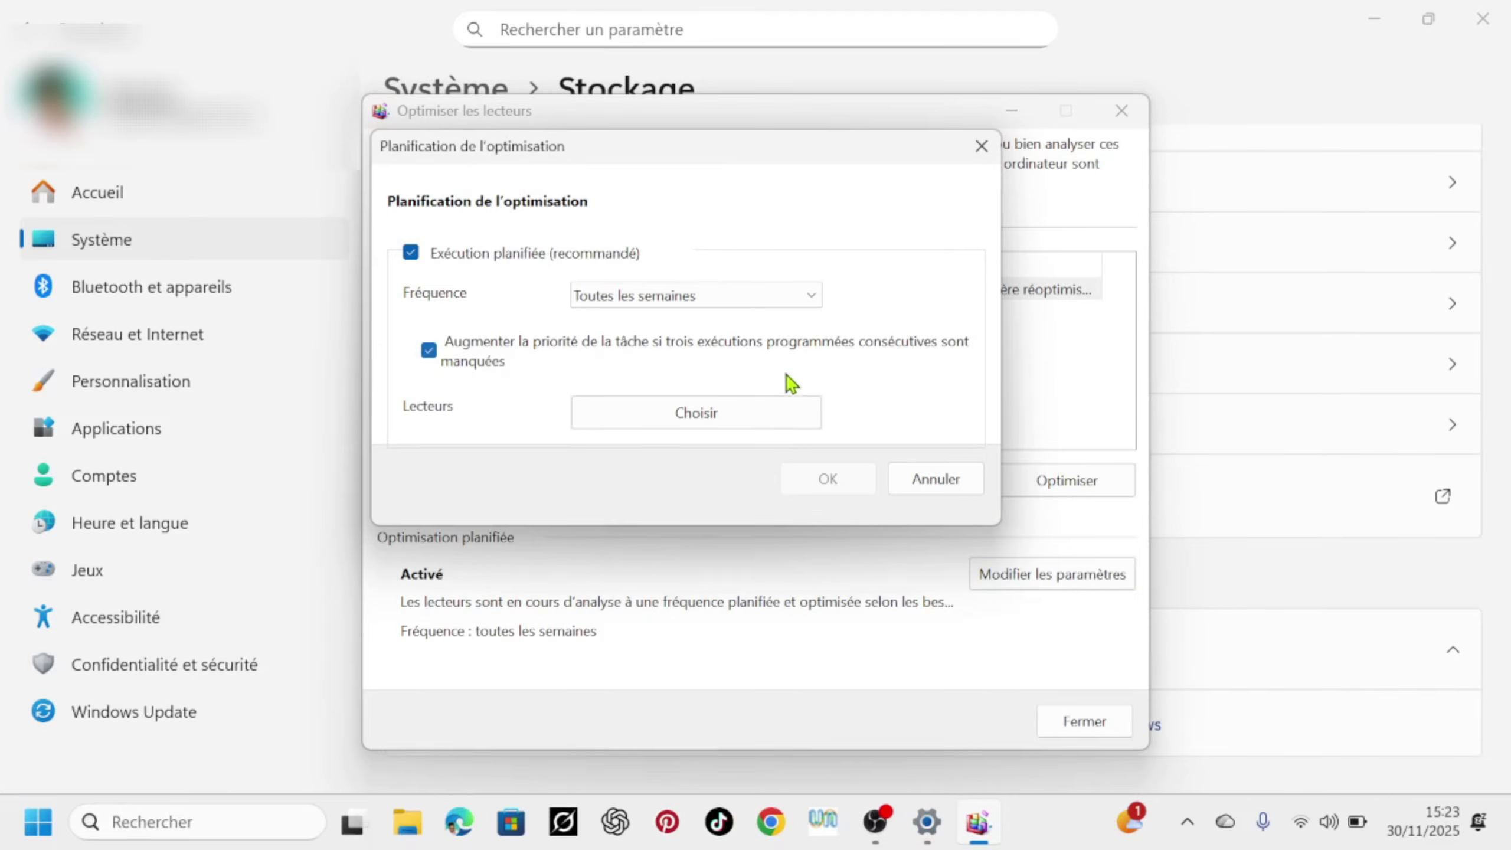
left_click(982, 146)
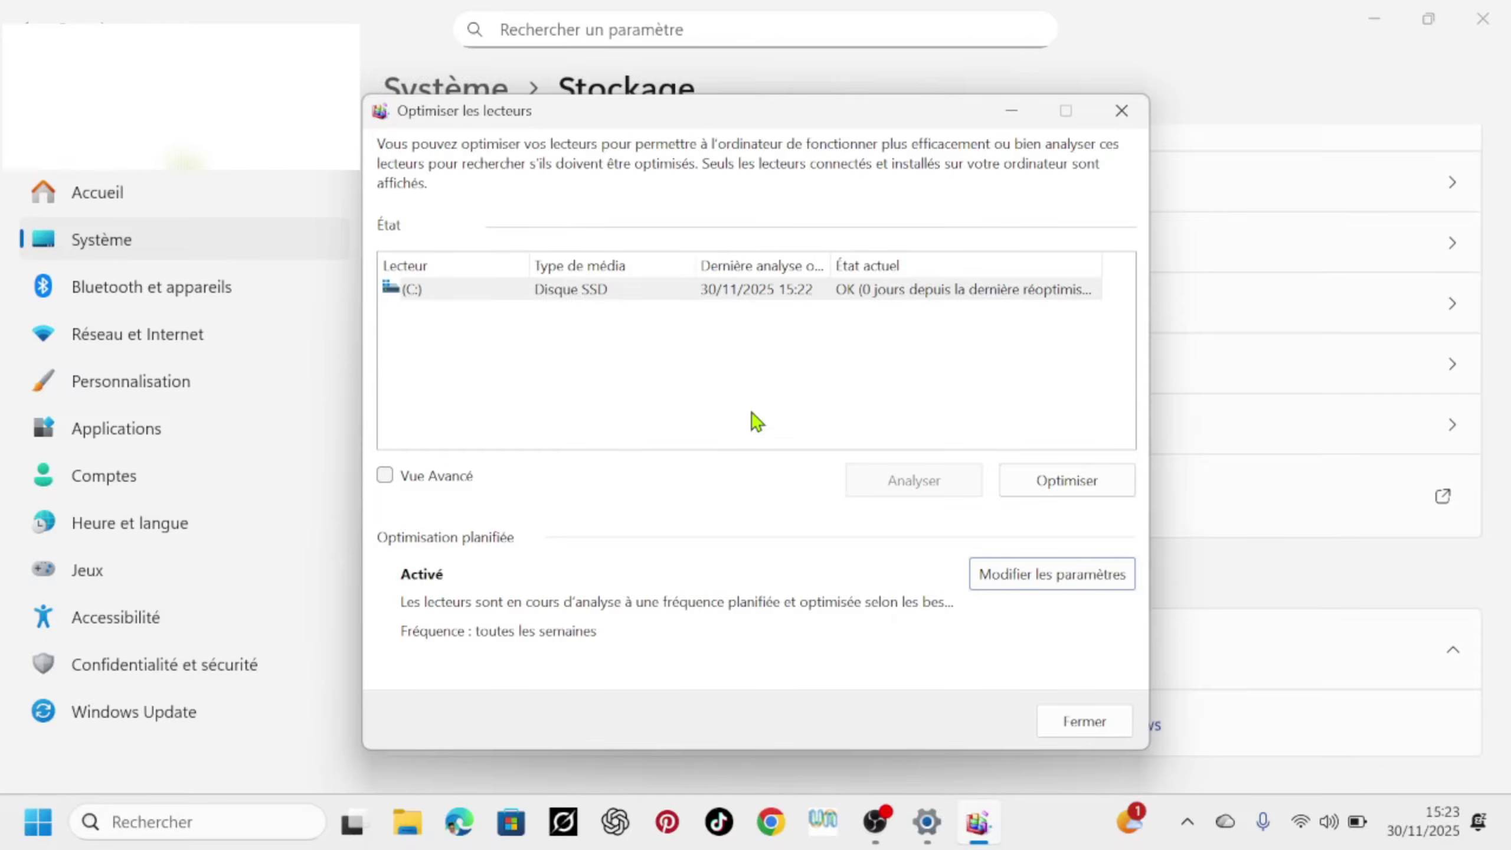
left_click(1081, 728)
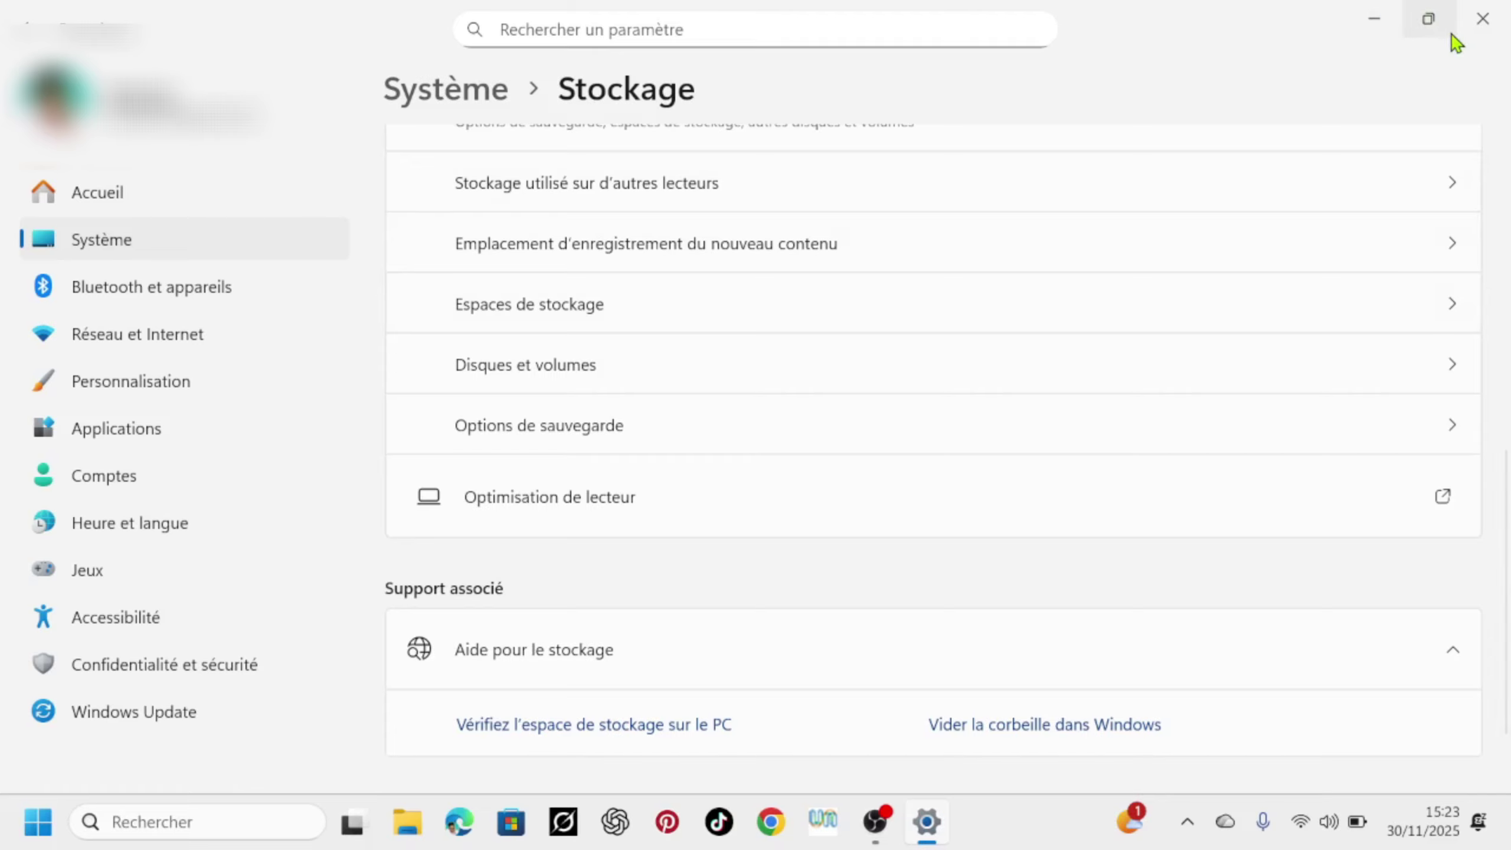
left_click(1484, 30)
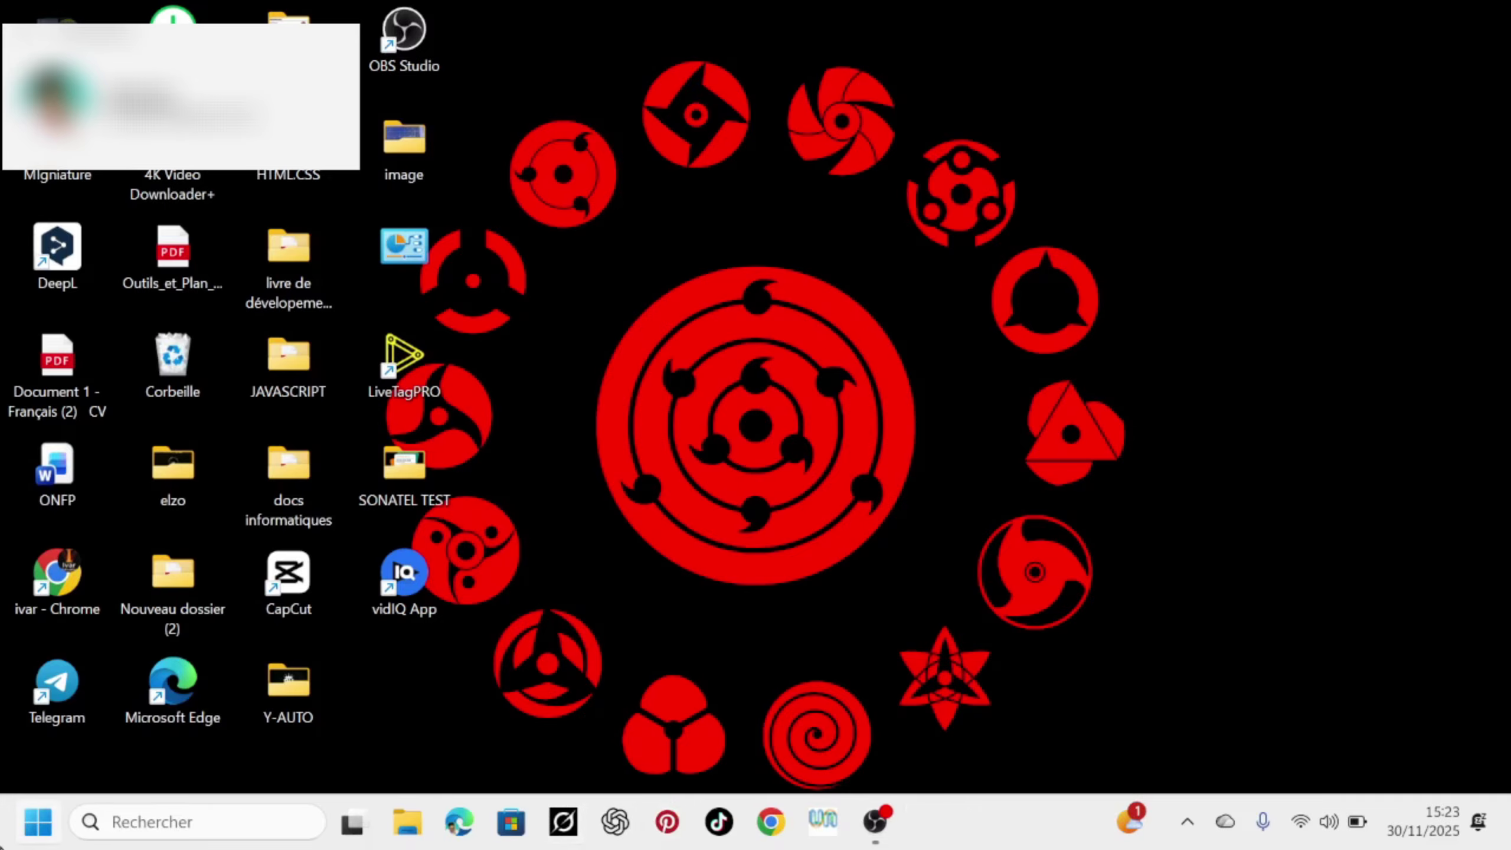
Open Windows Paramètres and go to the Batterie et alimentation page of the Système section
left_click(39, 822)
left_click(577, 269)
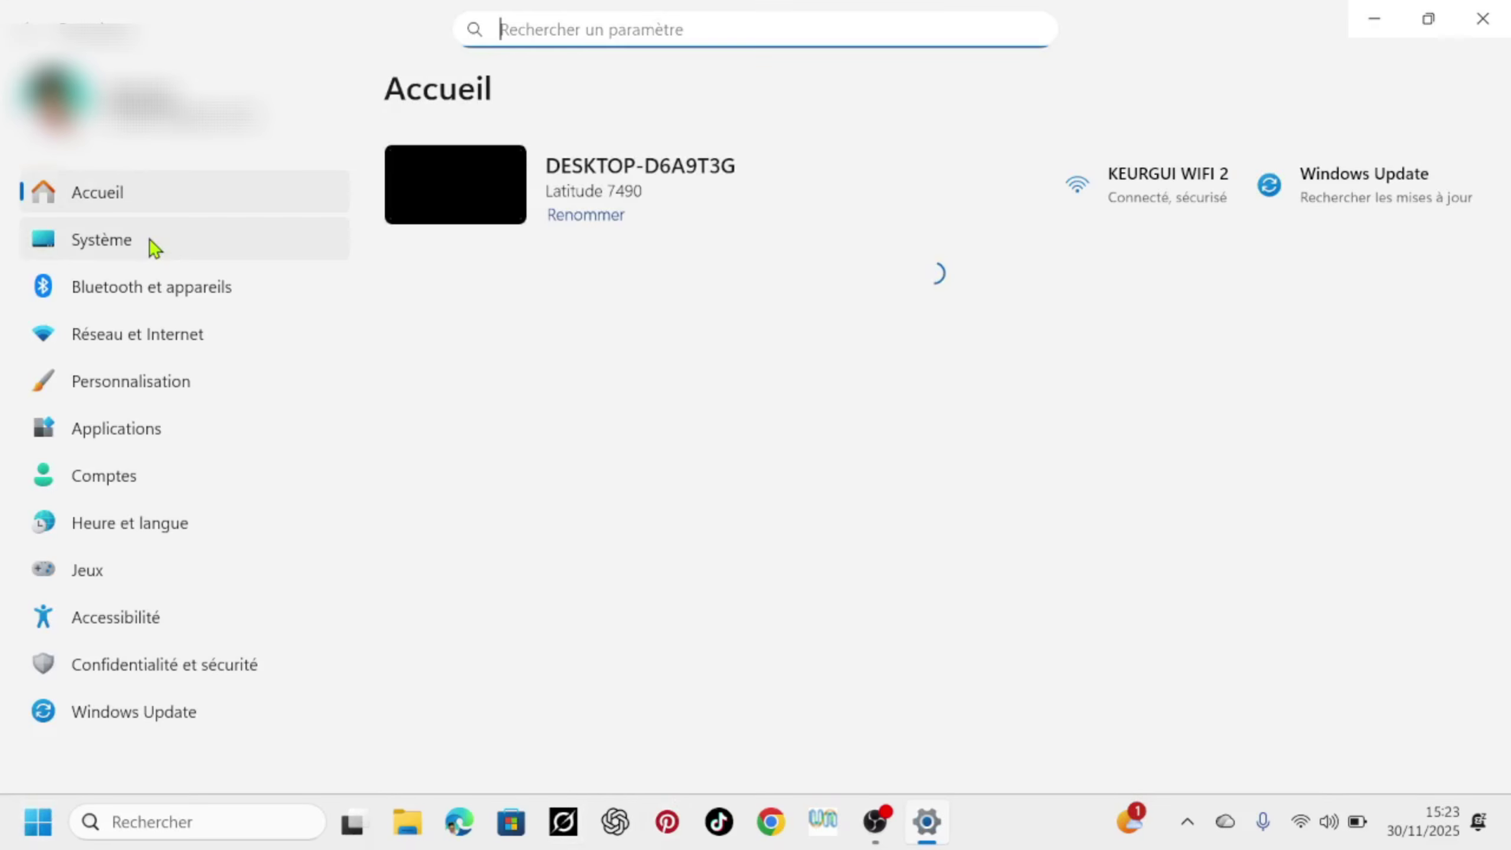
left_click(158, 241)
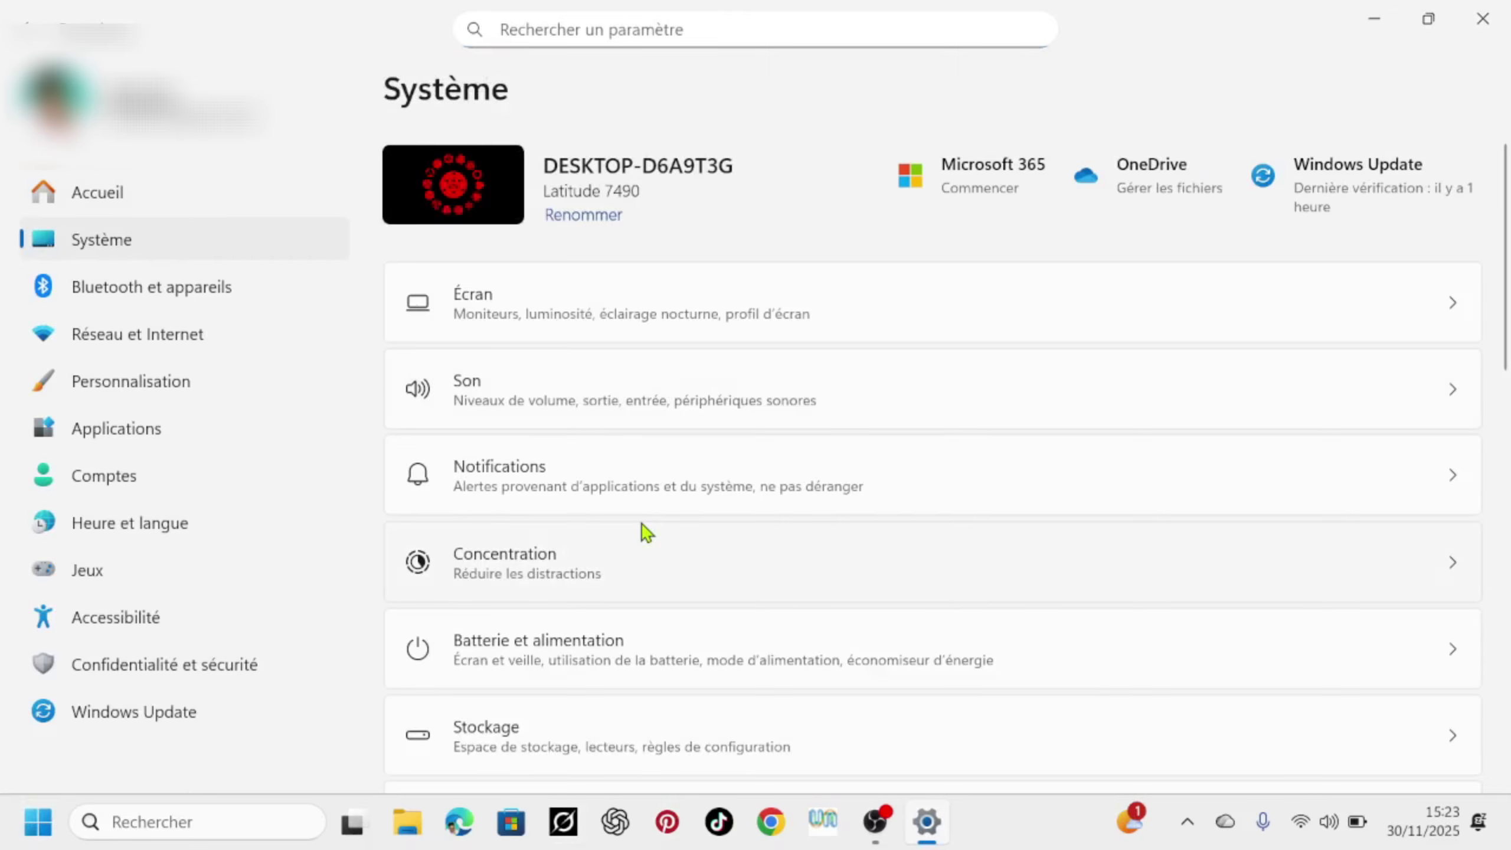
scroll(747, 606, "down", 3)
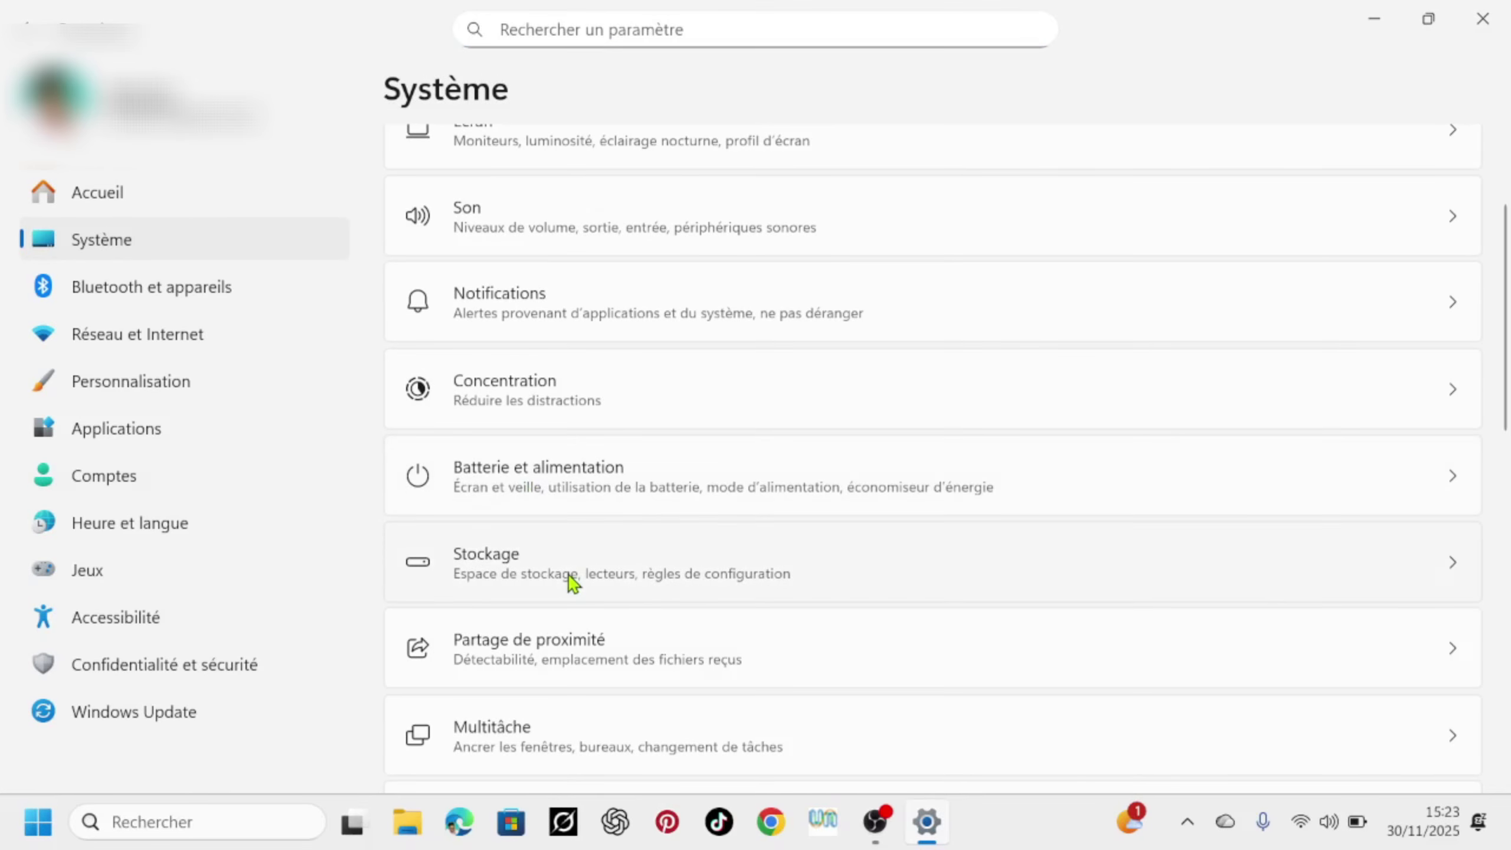
left_click(671, 488)
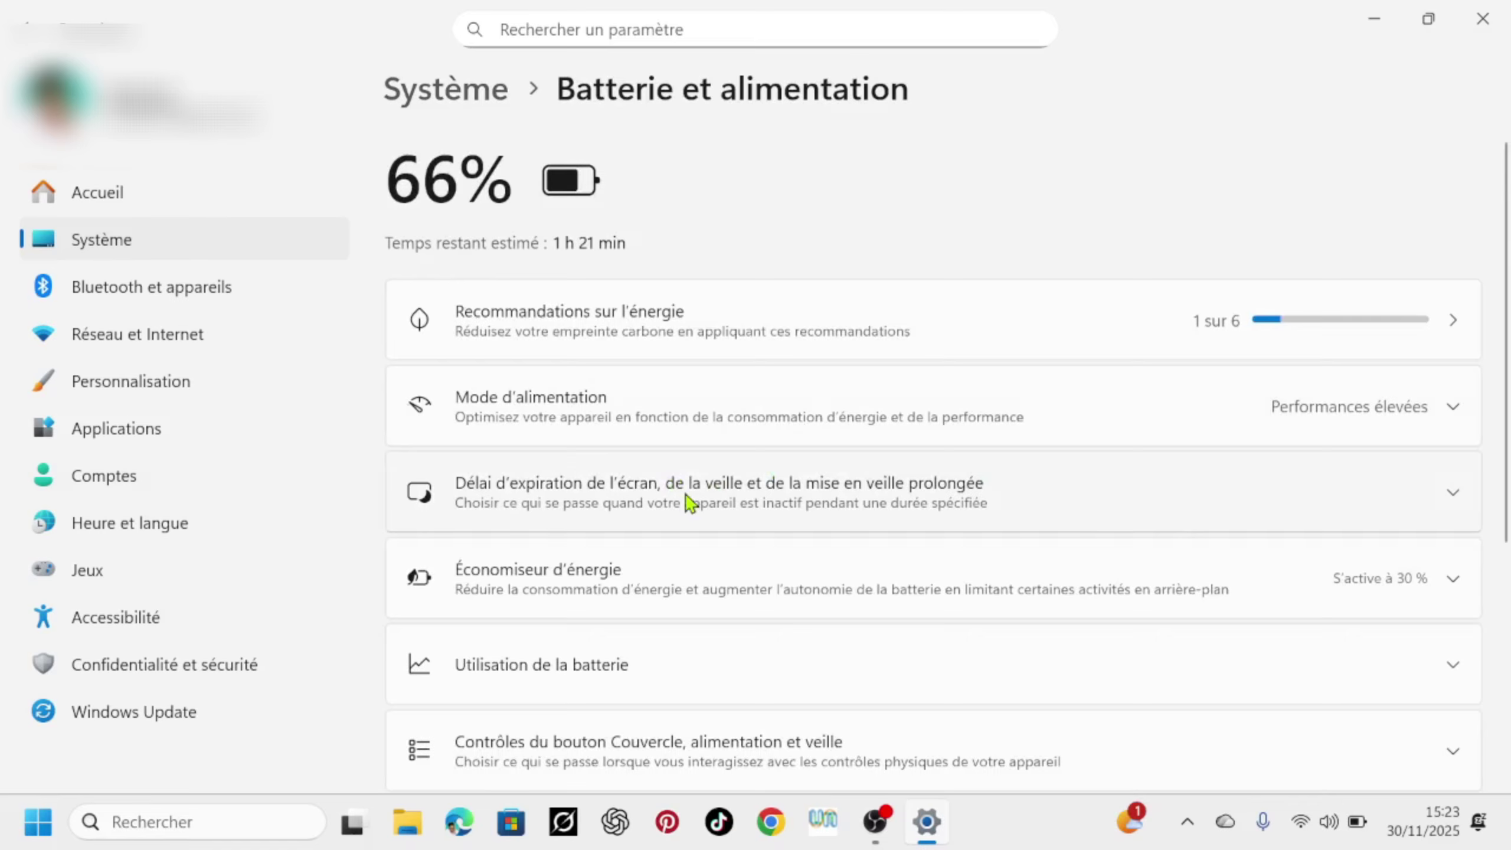
scroll(820, 429, "down", 3)
scroll(821, 428, "up", 4)
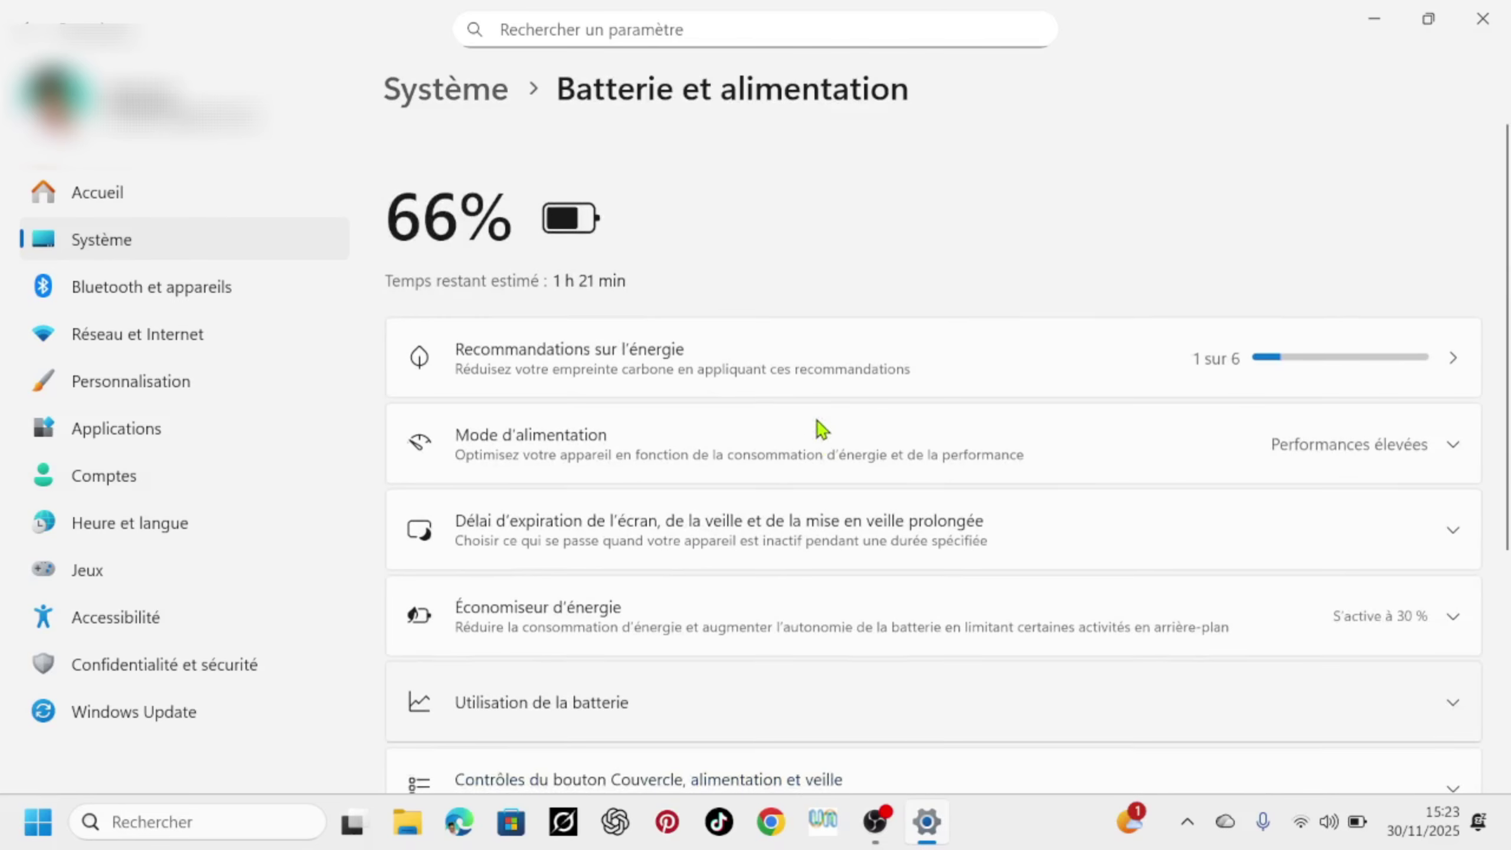
scroll(827, 427, "down", 1)
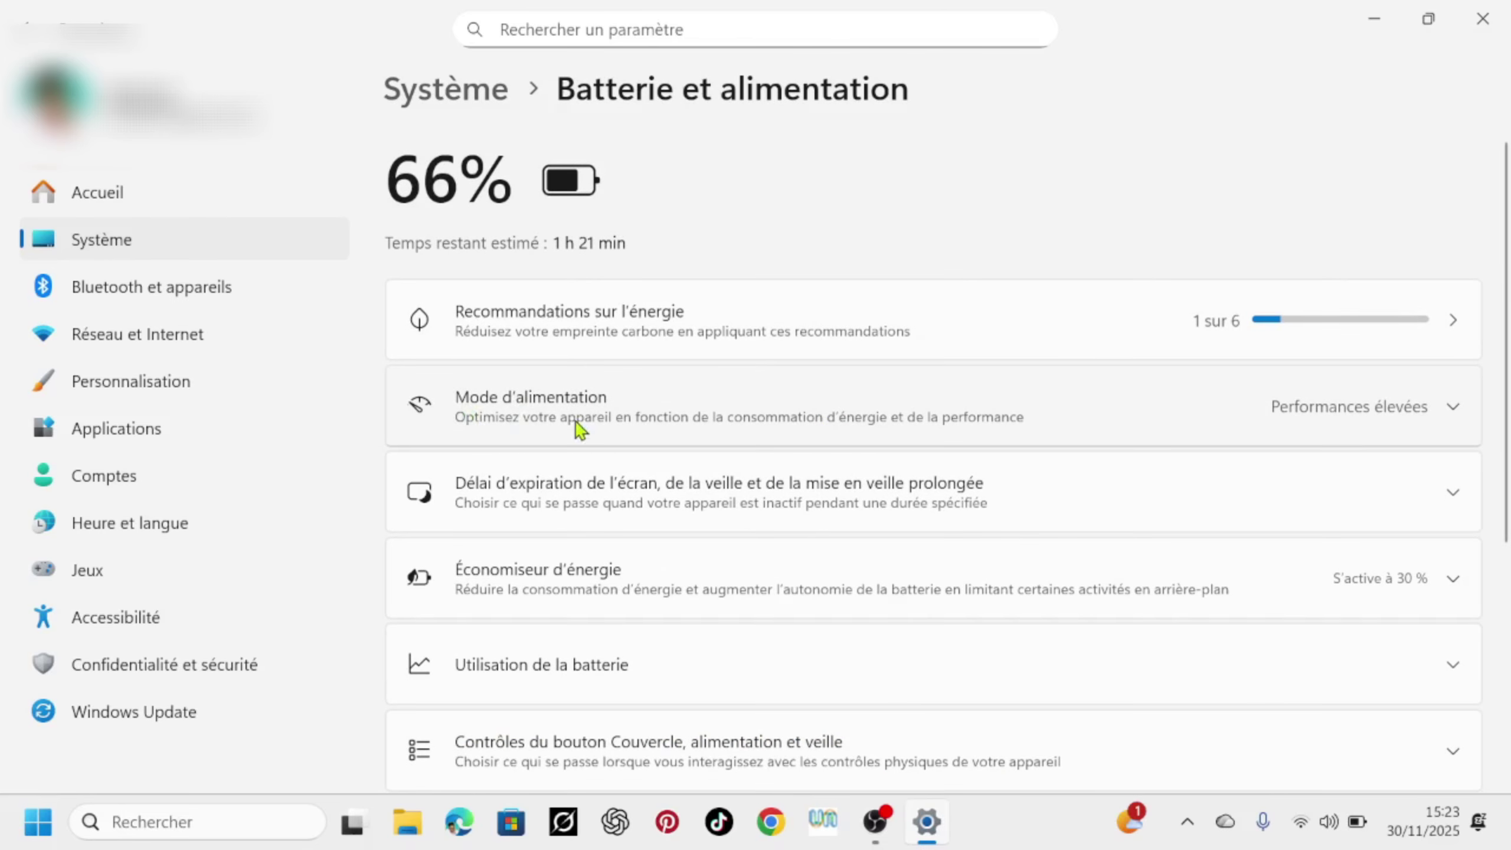
Set Mode d'alimentation to Performances élevées both for Sur secteur and for Sur la batterie
left_click(1428, 411)
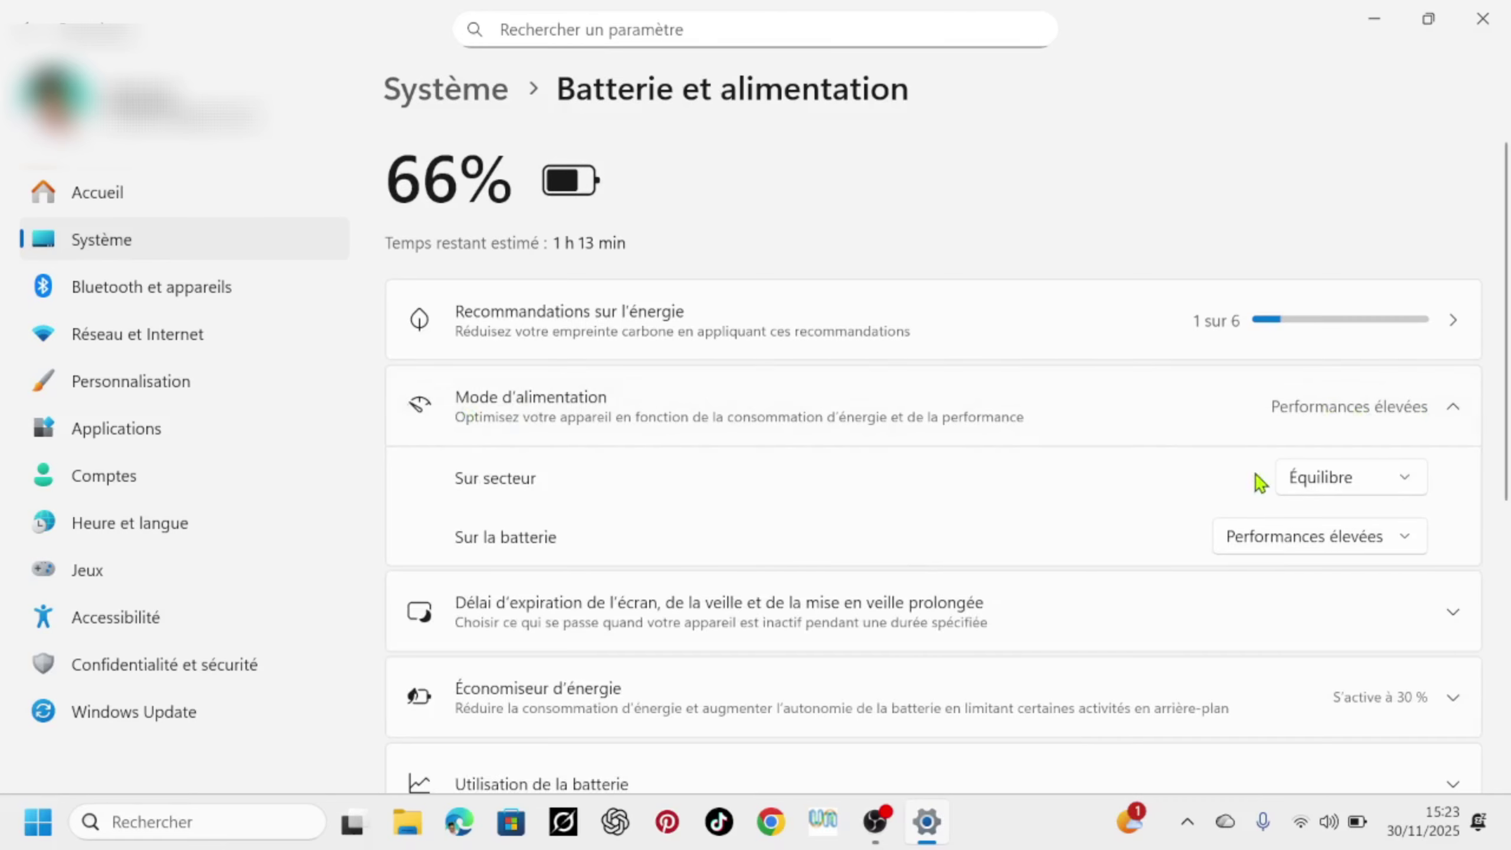
left_click(1418, 472)
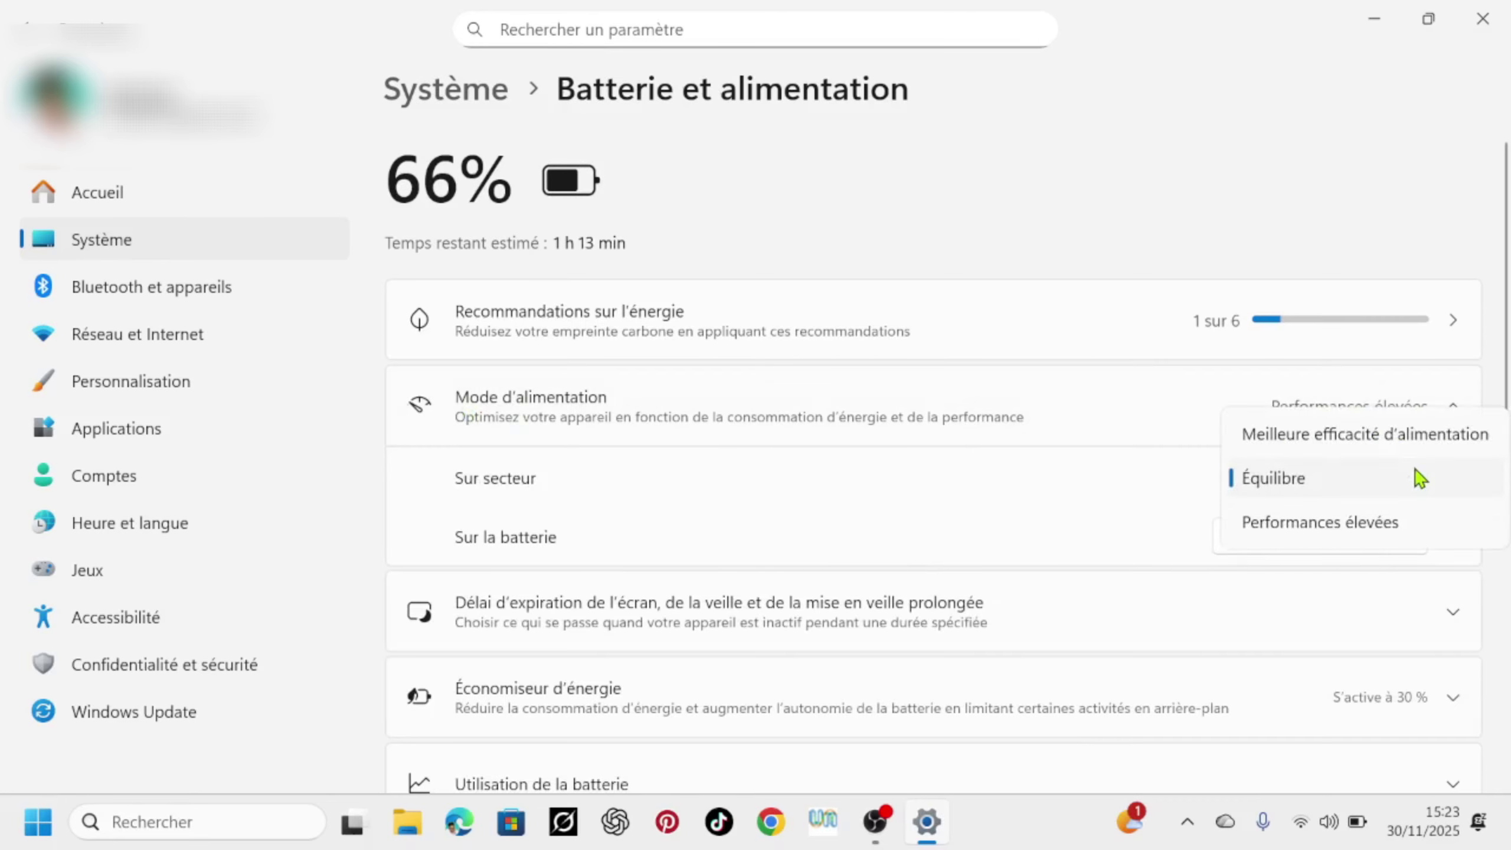
left_click(1394, 536)
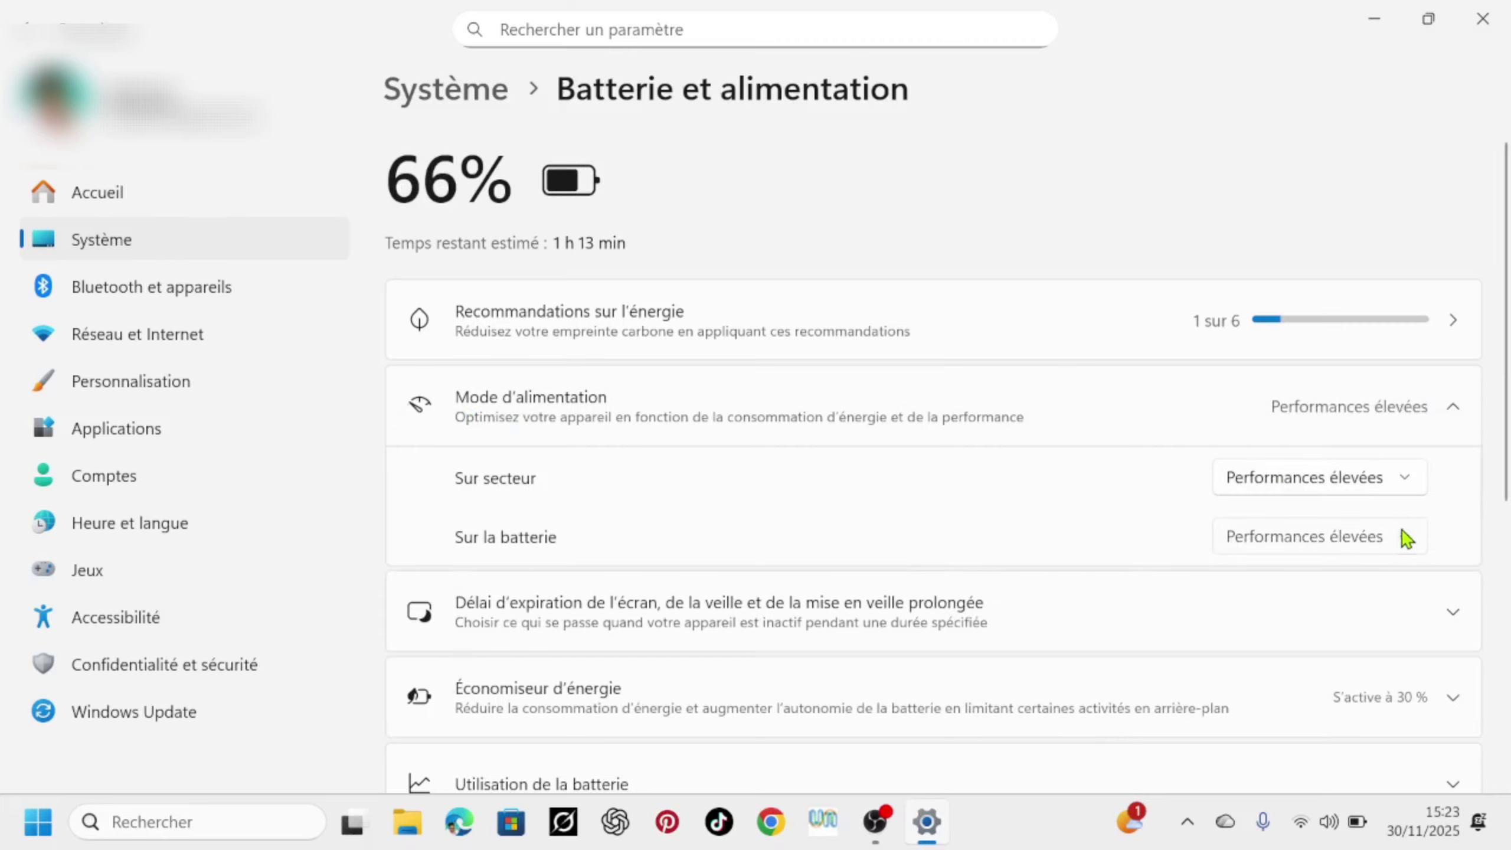
left_click(1403, 537)
left_click(1352, 539)
left_click(887, 833)
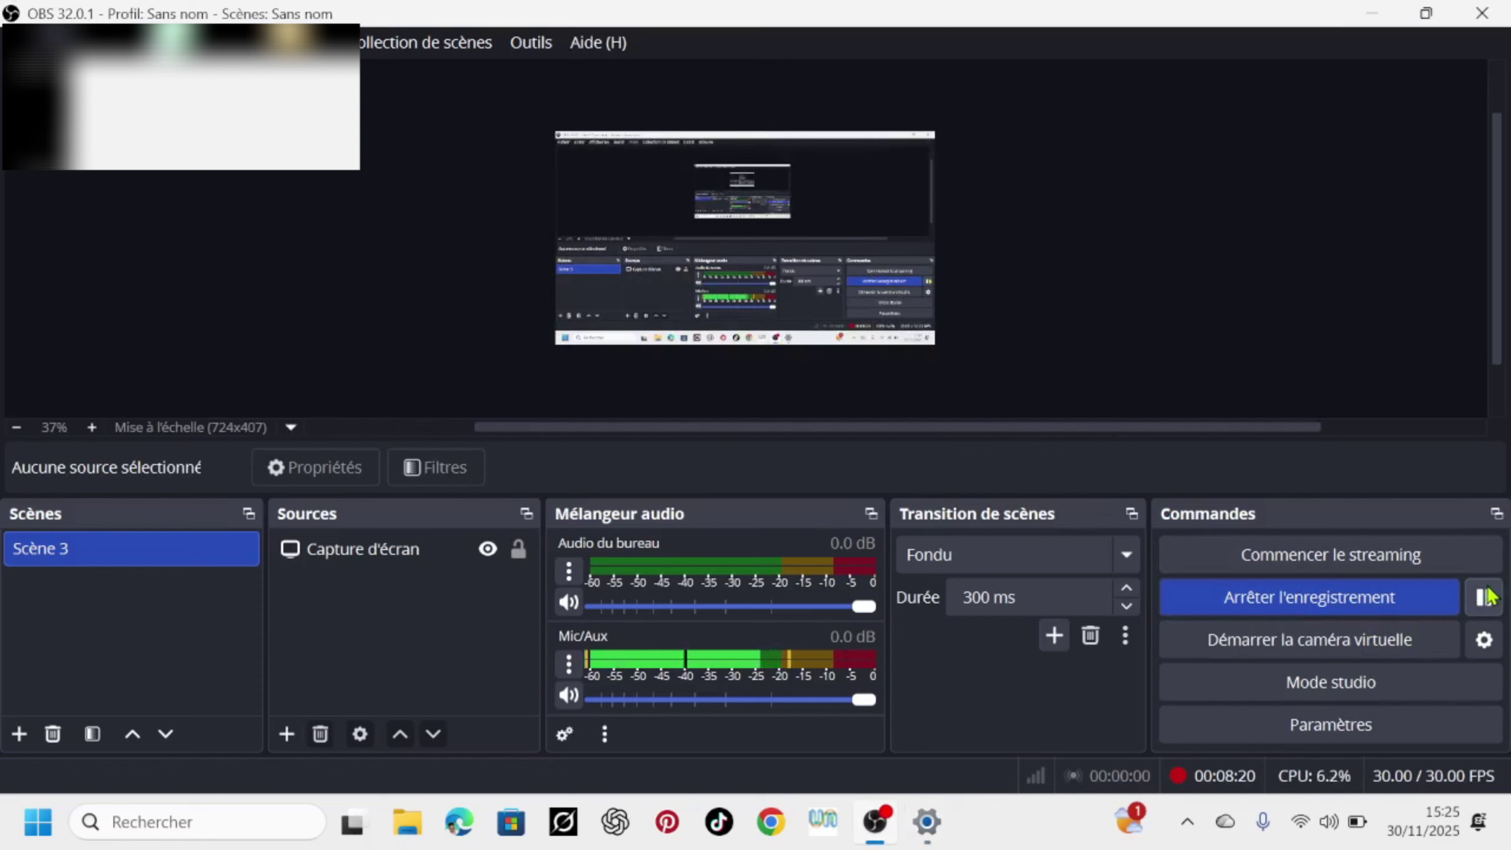
left_click(1359, 13)
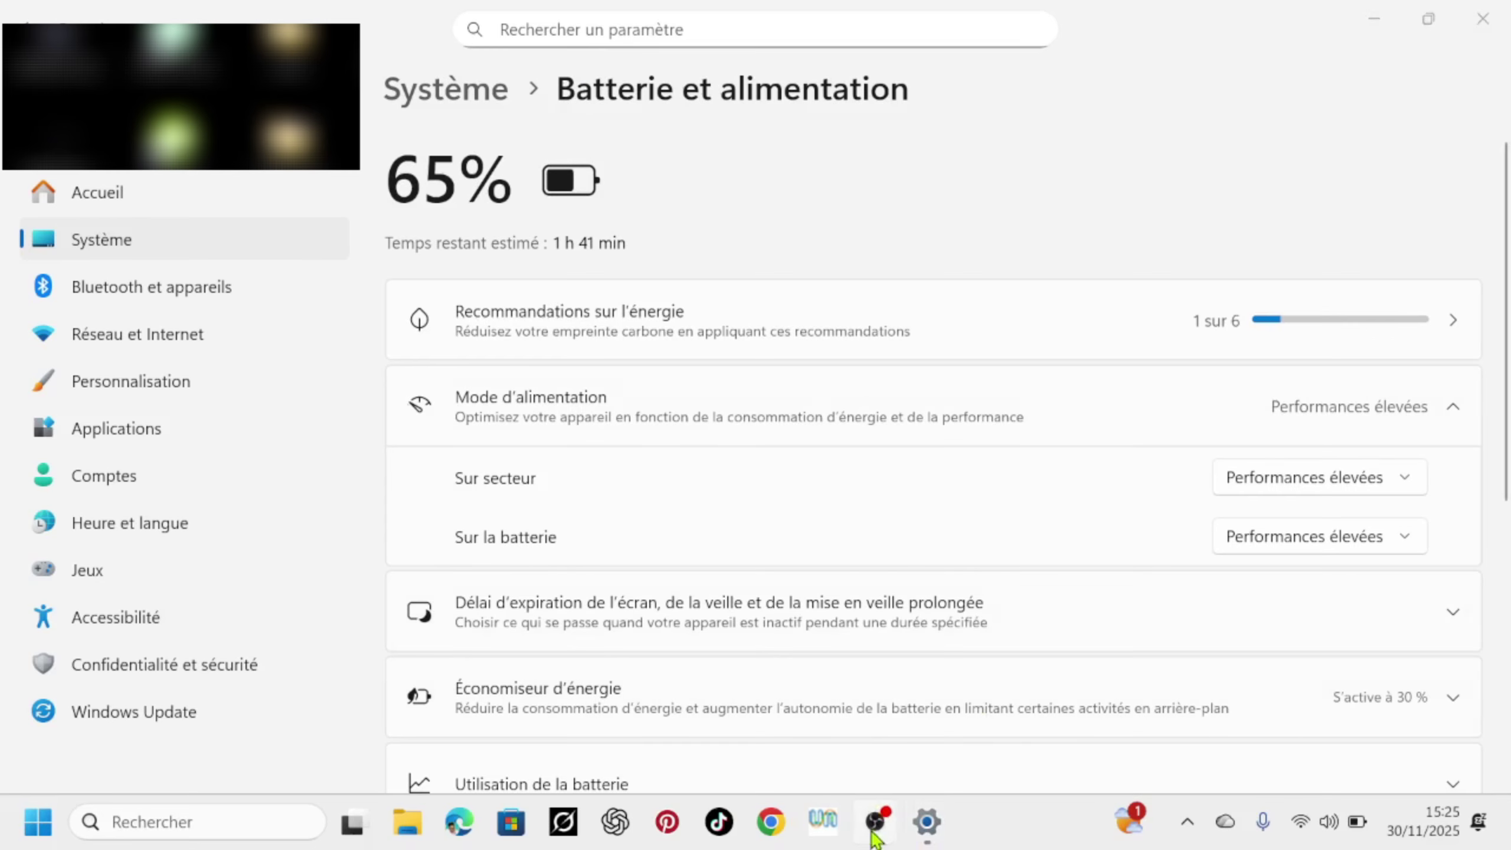
left_click(875, 824)
left_click(1377, 14)
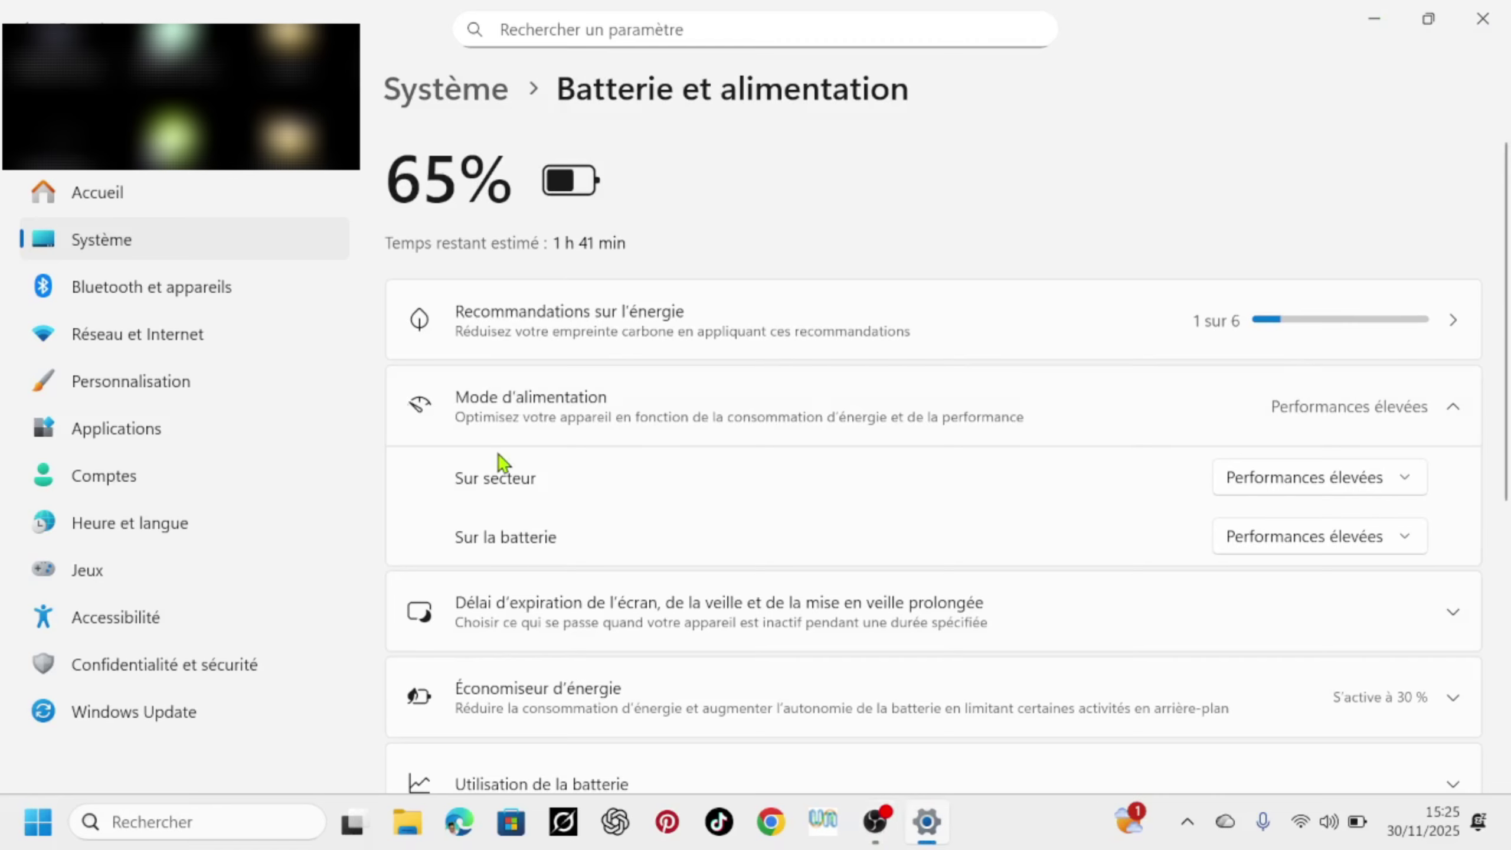
Minimise Paramètres and open the user profile's Temp folder by running %temp% from Exécuter
left_click(1373, 21)
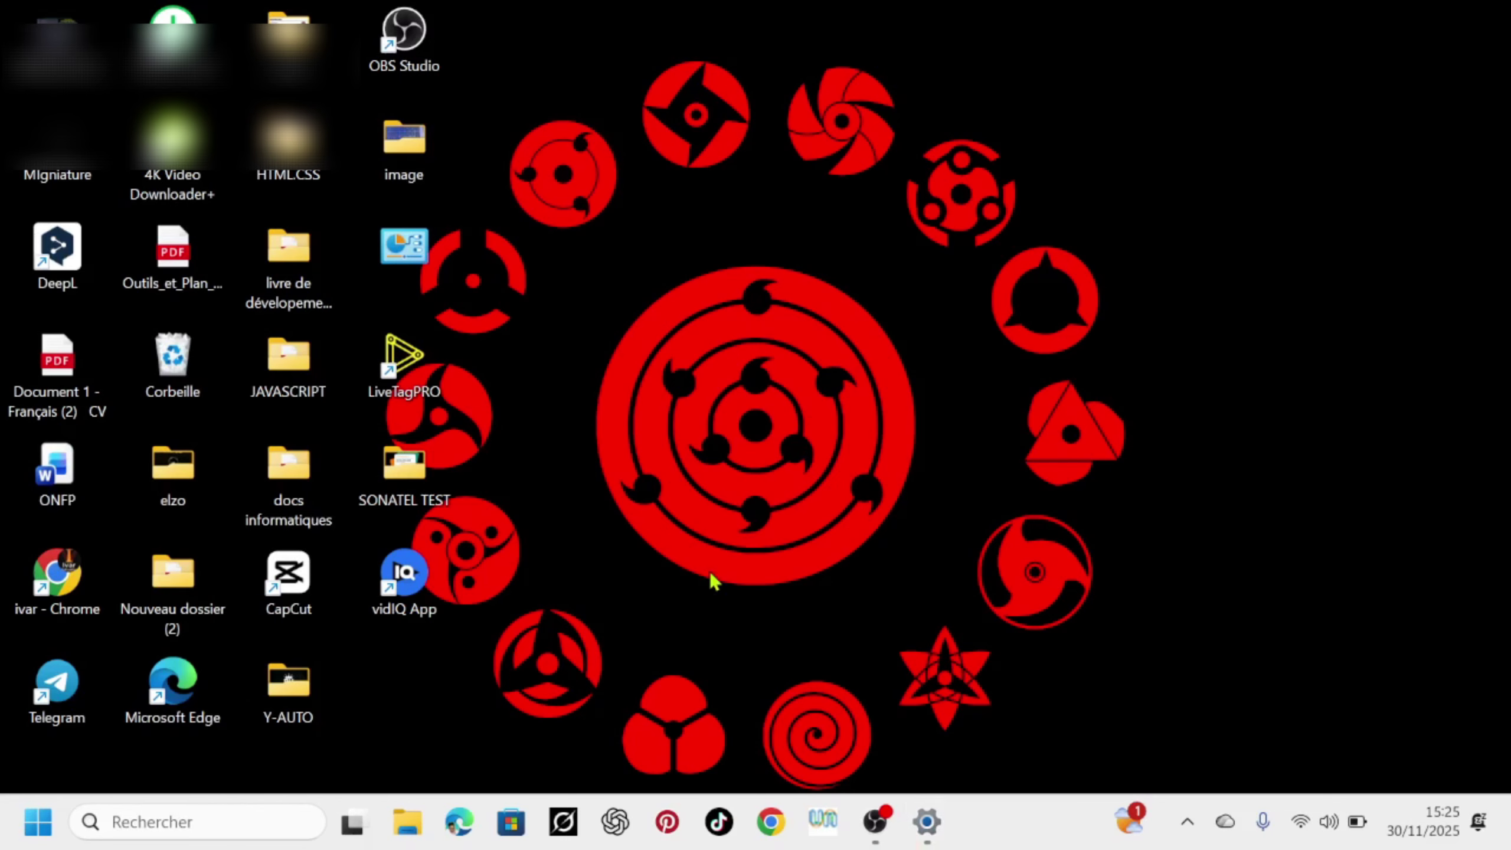
left_click(161, 821)
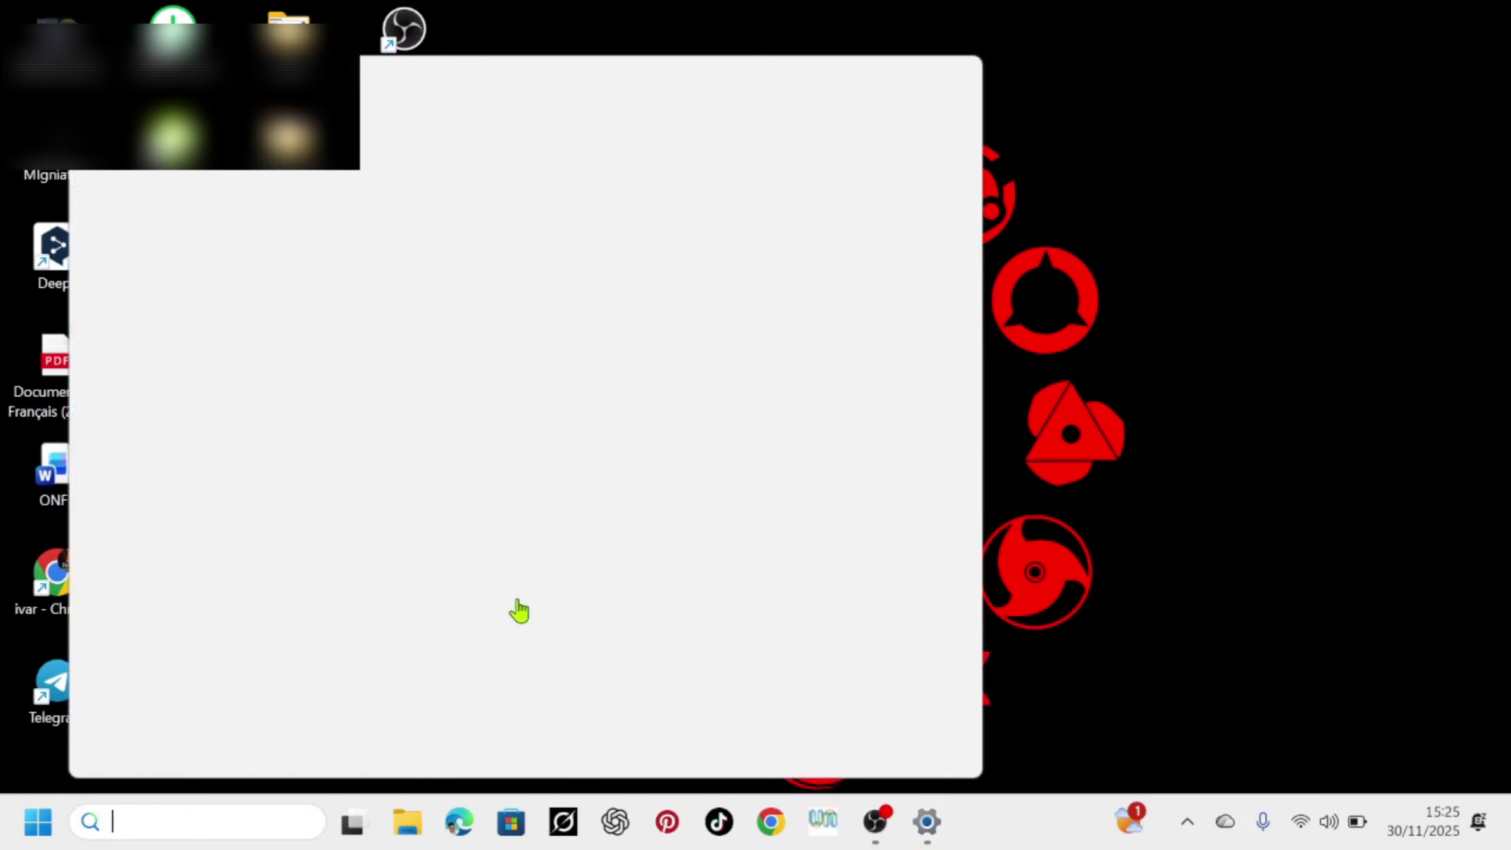
key("super+r")
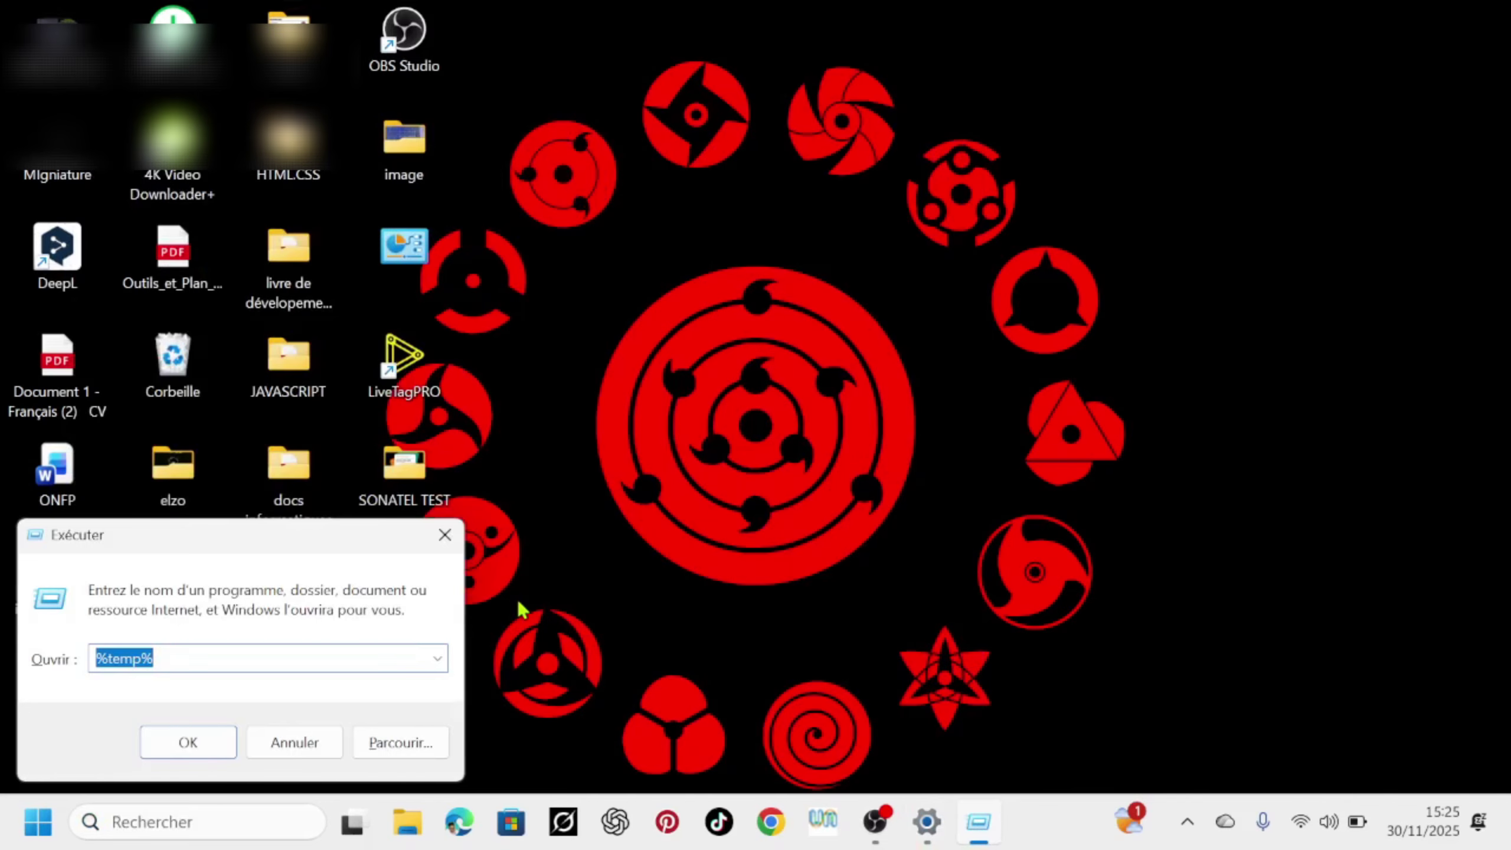
left_click_drag(169, 656, 45, 650)
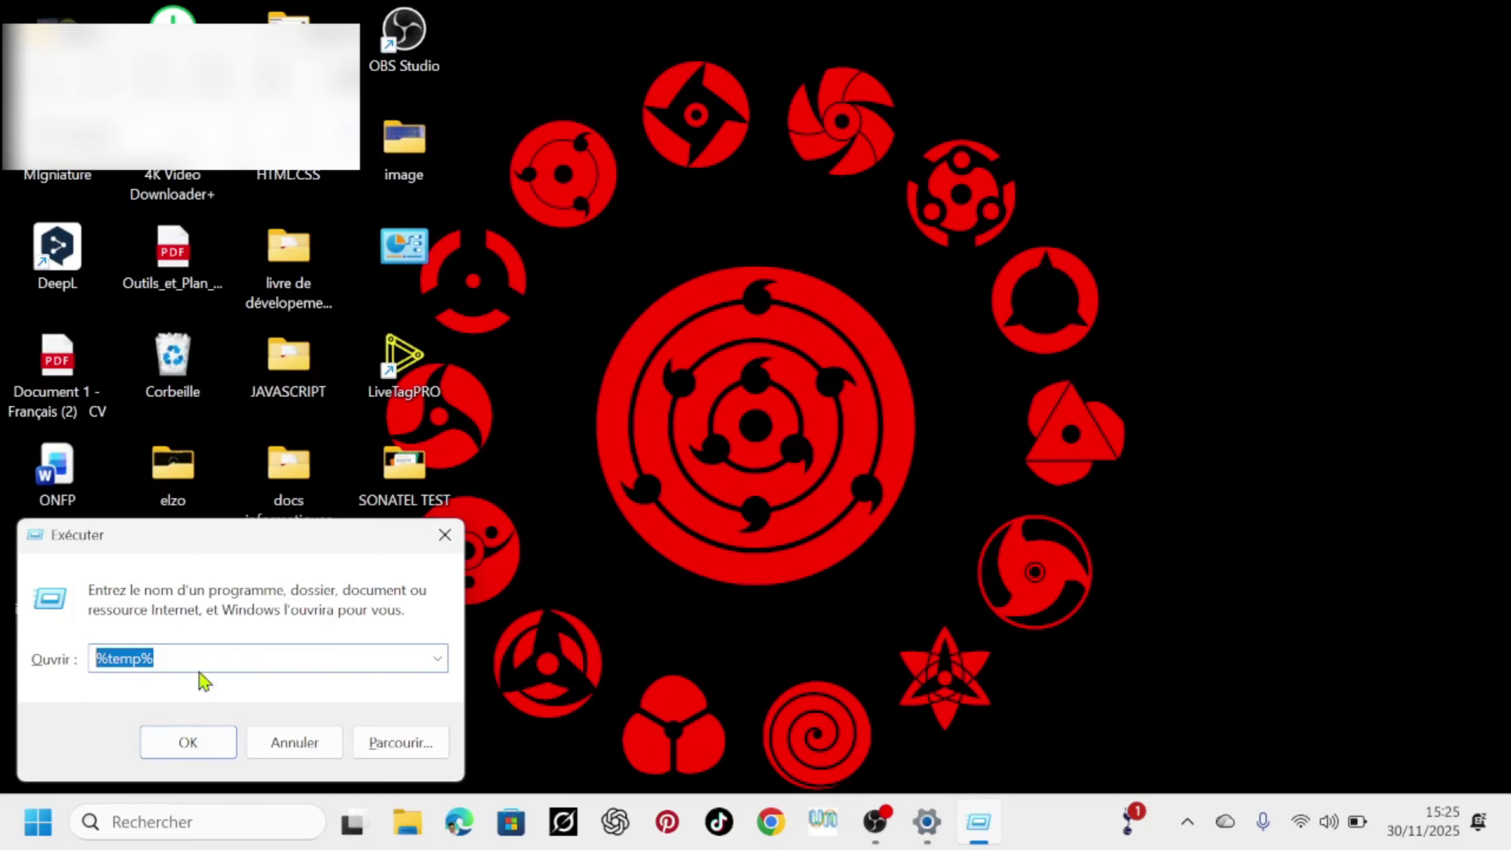
left_click(220, 740)
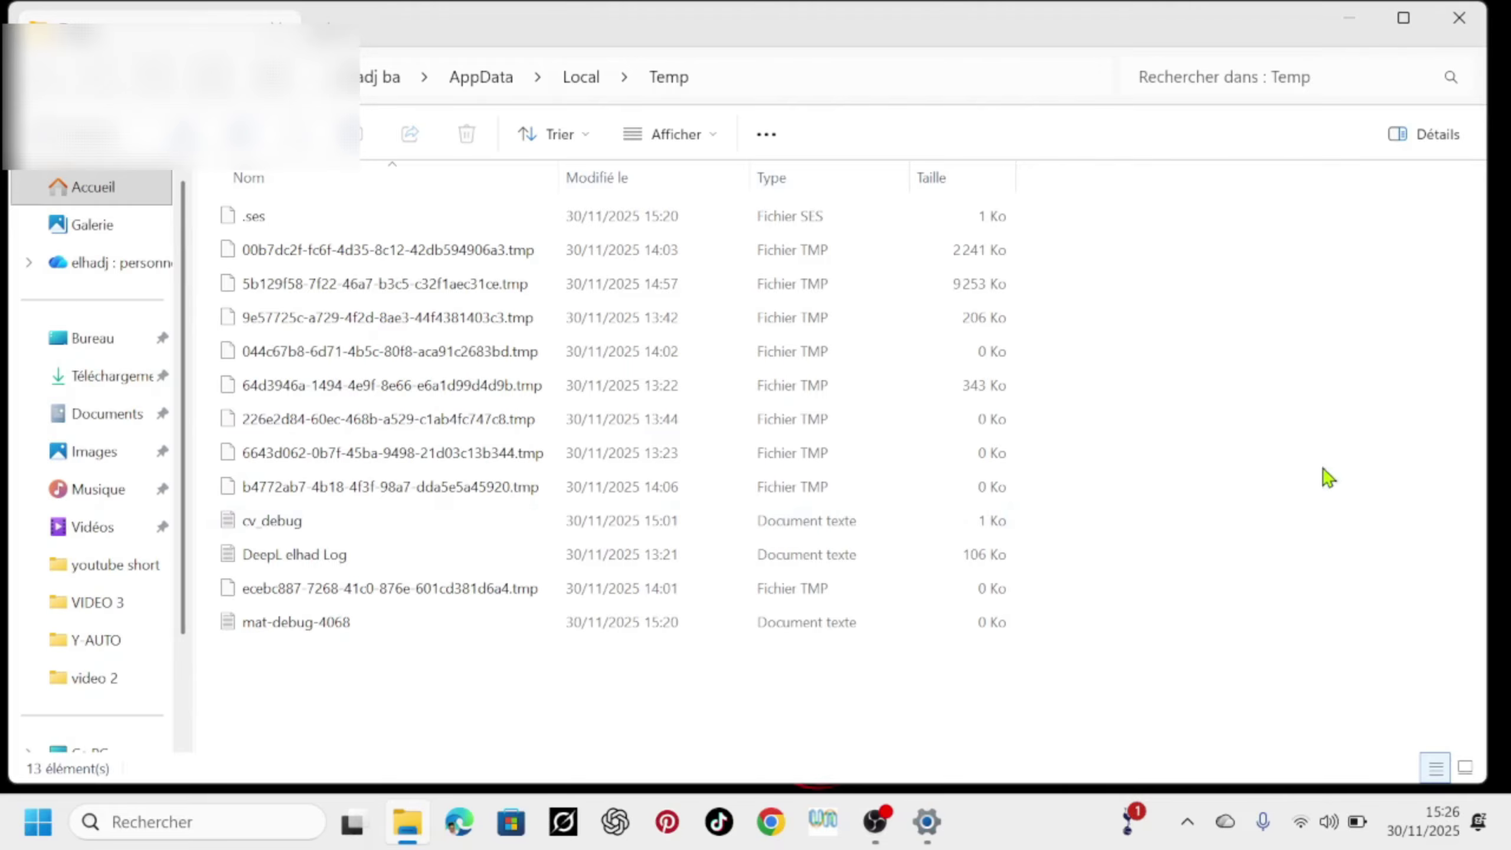
Move everything in the user profile's Temp folder to the Corbeille, ignoring all files that are in use
key("ctrl+a")
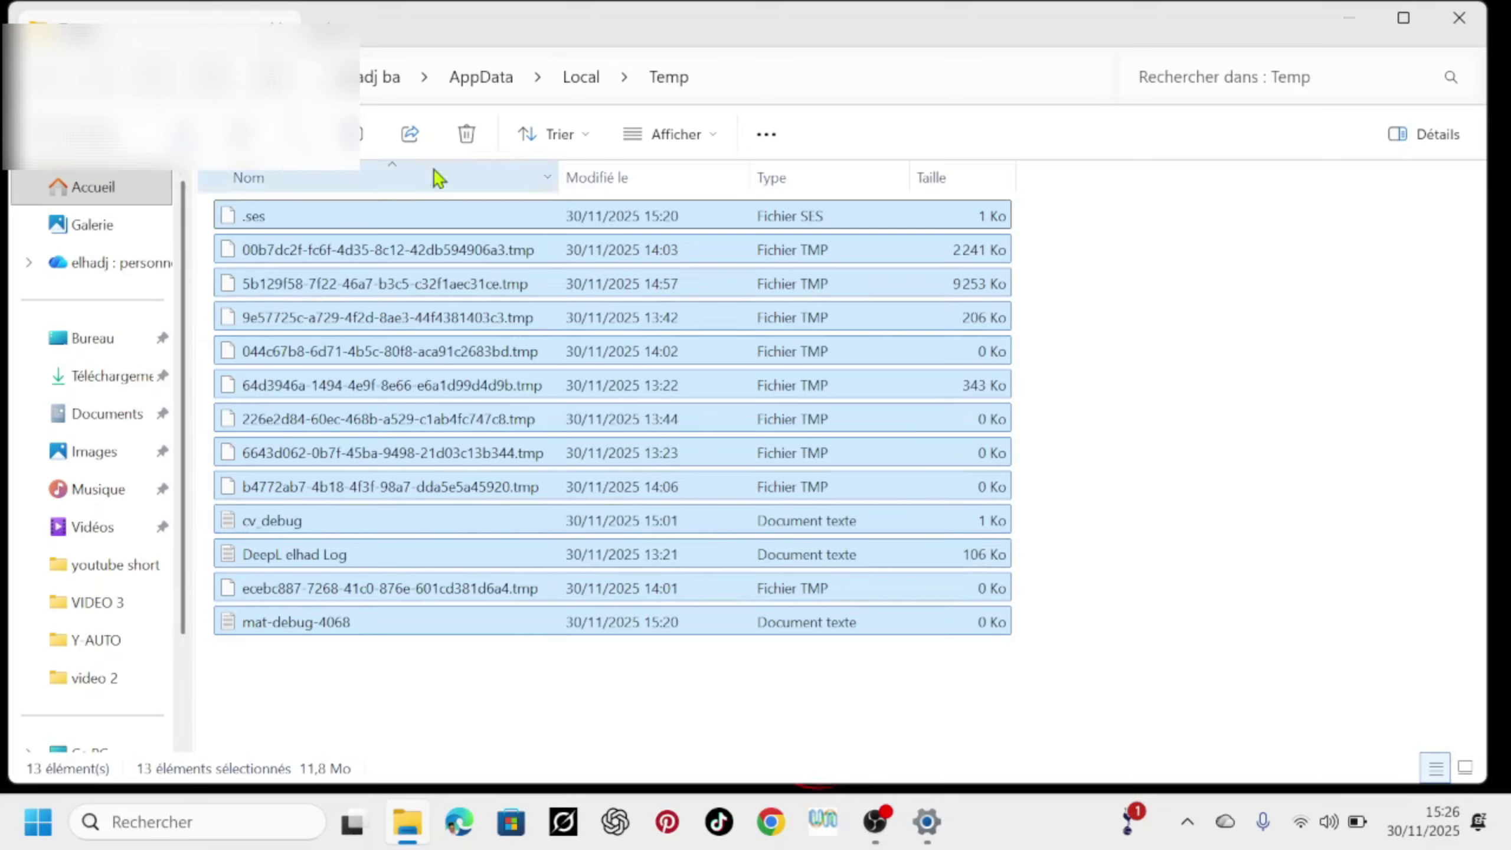
left_click(466, 138)
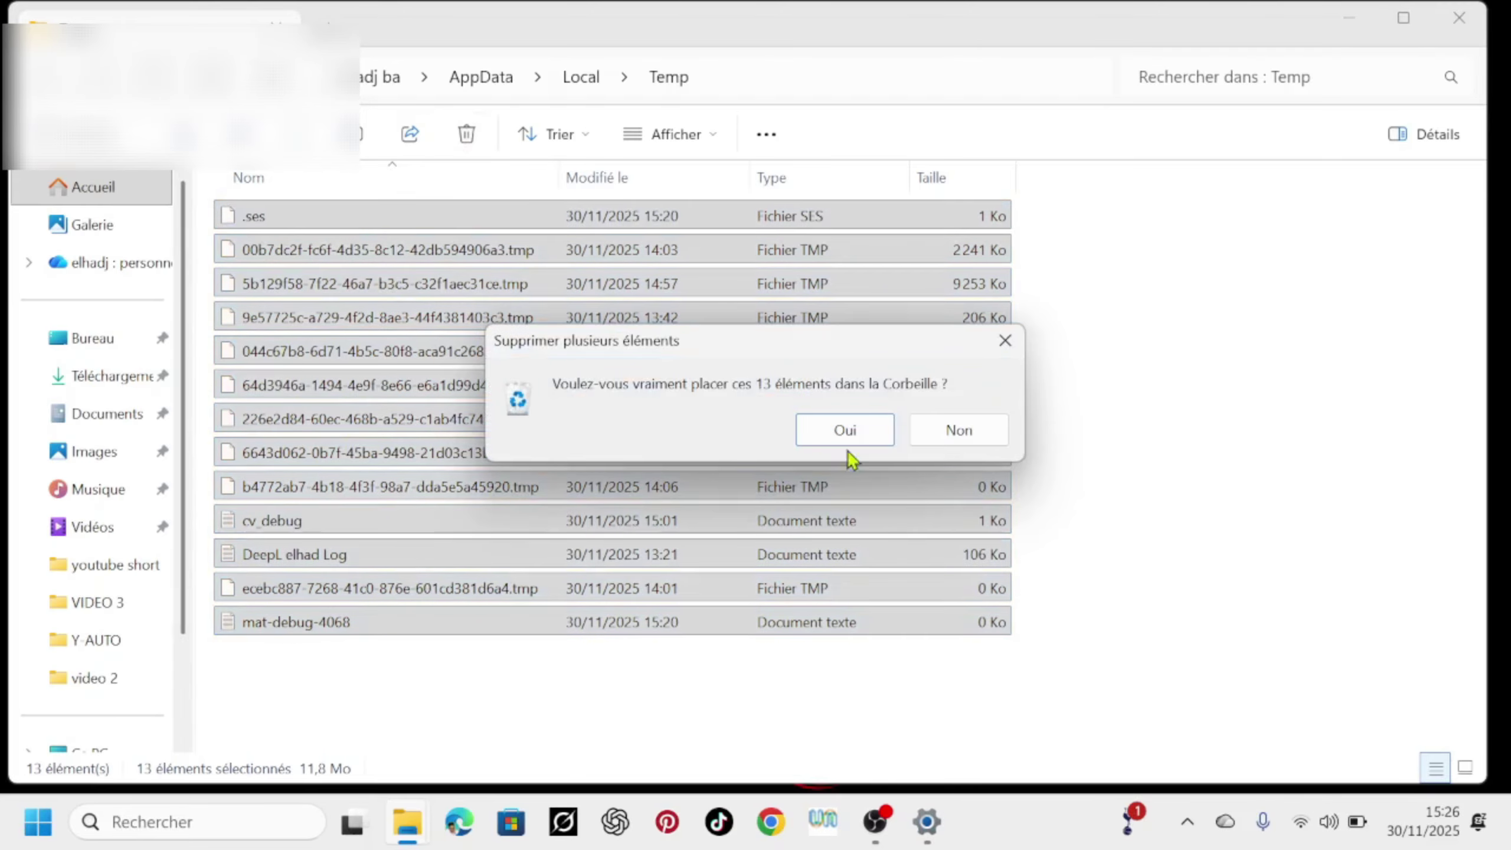
left_click(839, 434)
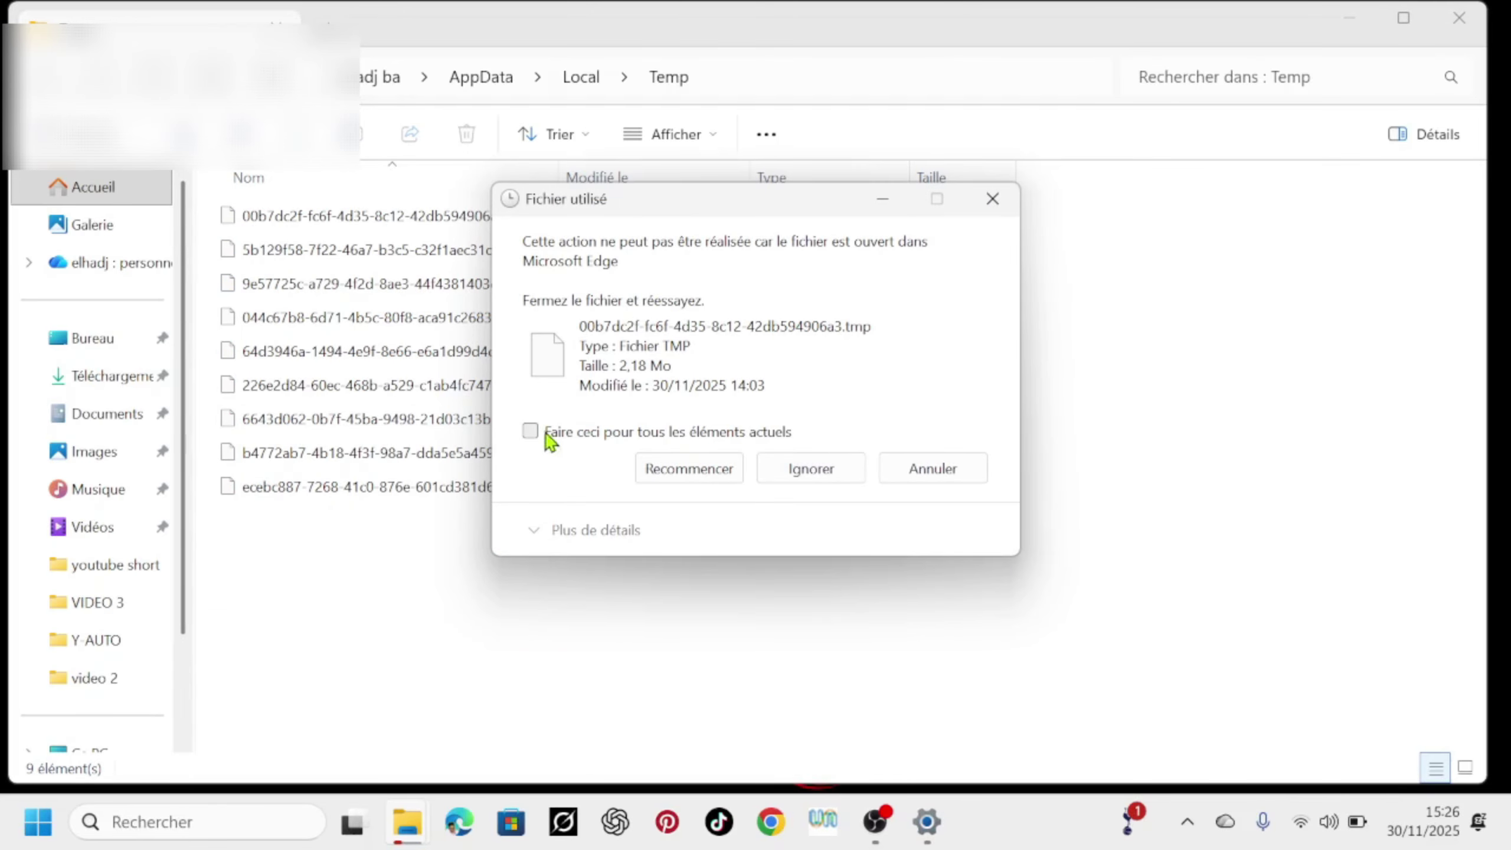
left_click(529, 431)
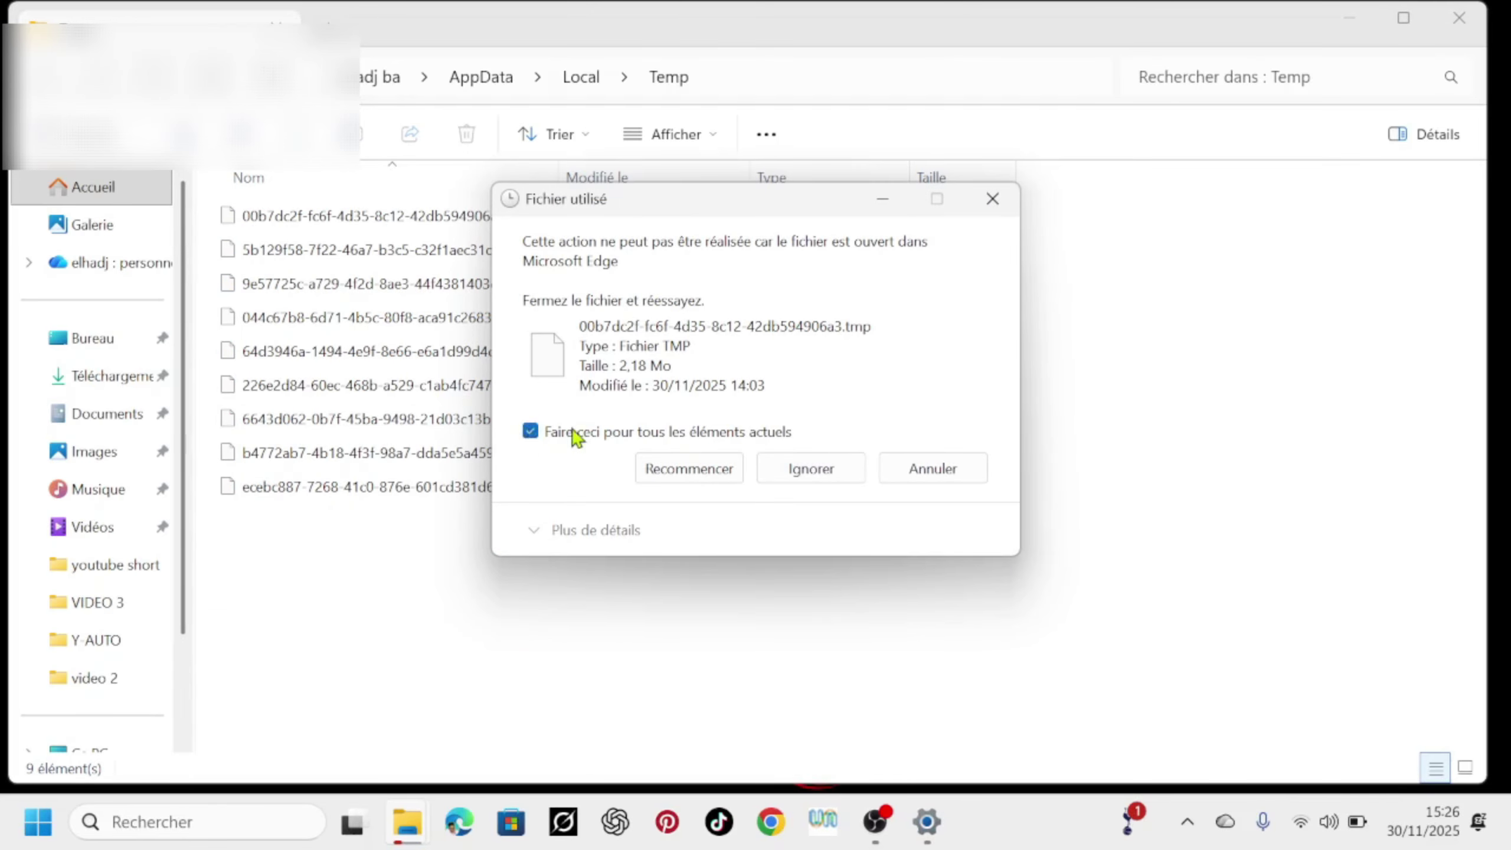
left_click(784, 483)
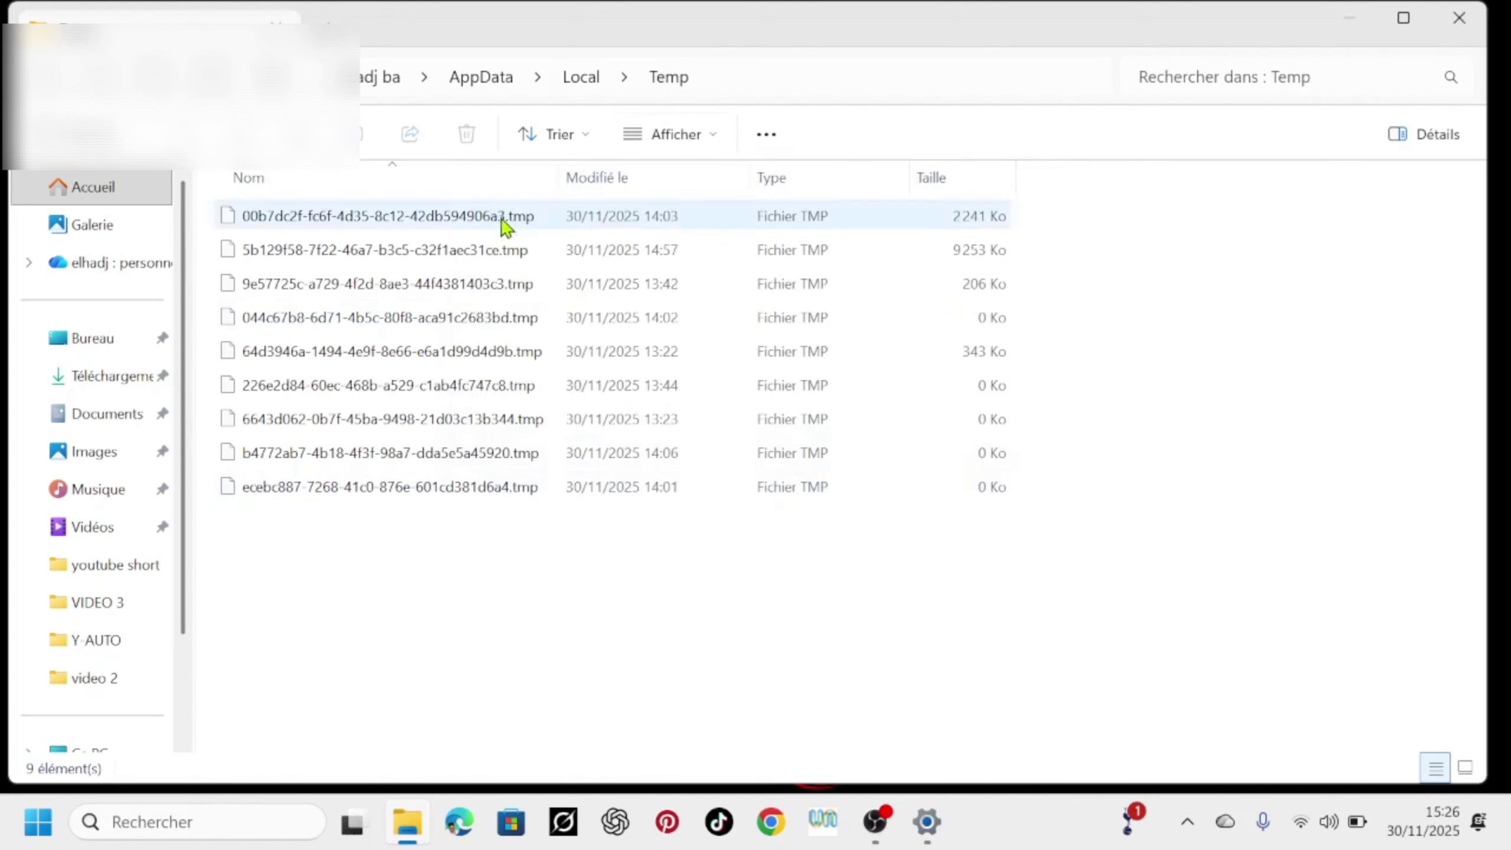
Select the leftover TMP files, clear the selection and close the user profile's Temp folder
left_click_drag(390, 561, 521, 589)
left_click_drag(392, 560, 346, 217)
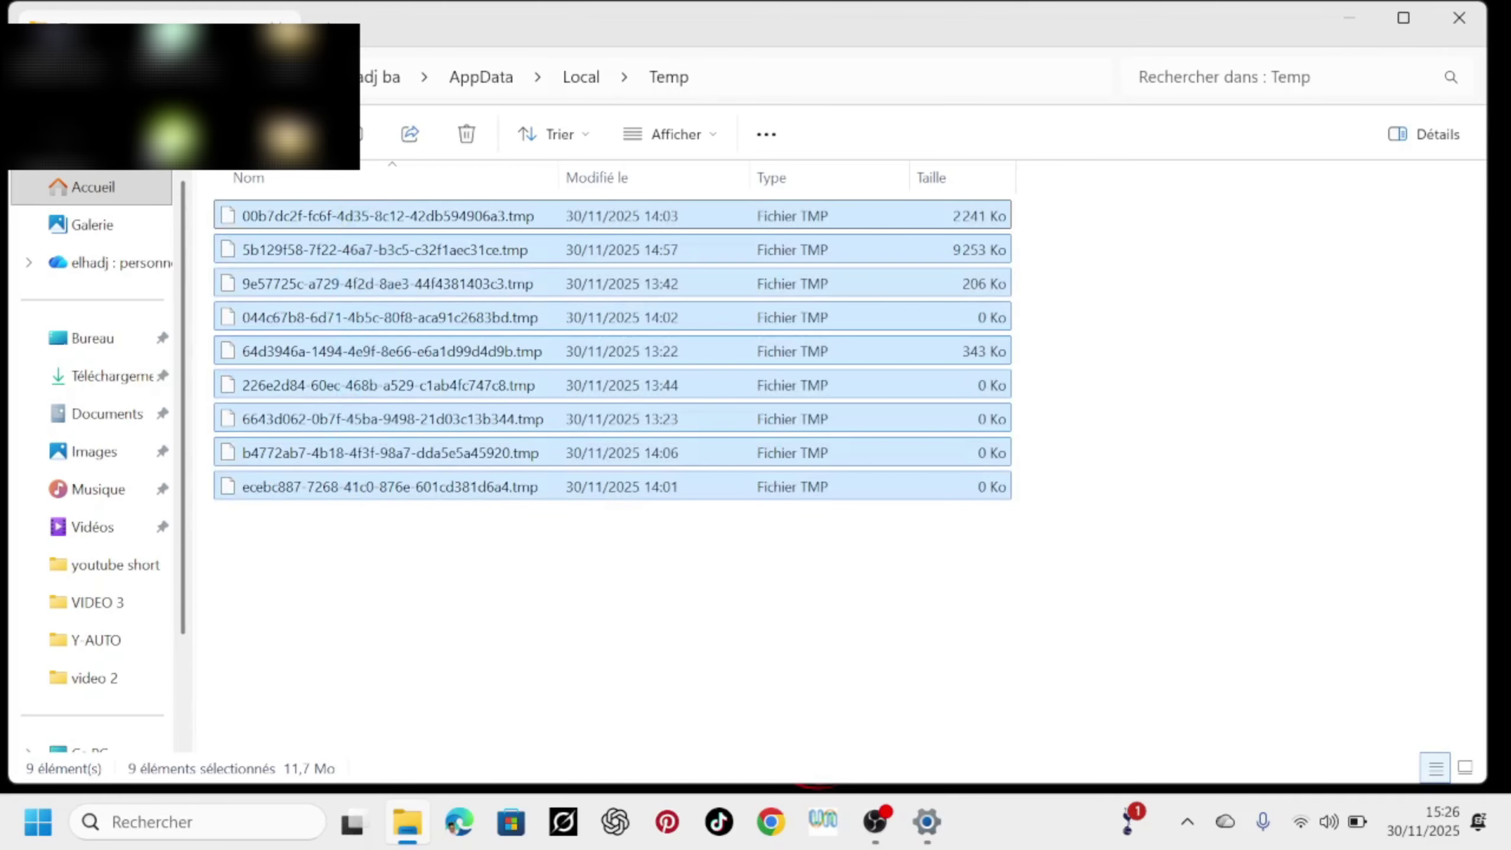
left_click(1248, 378)
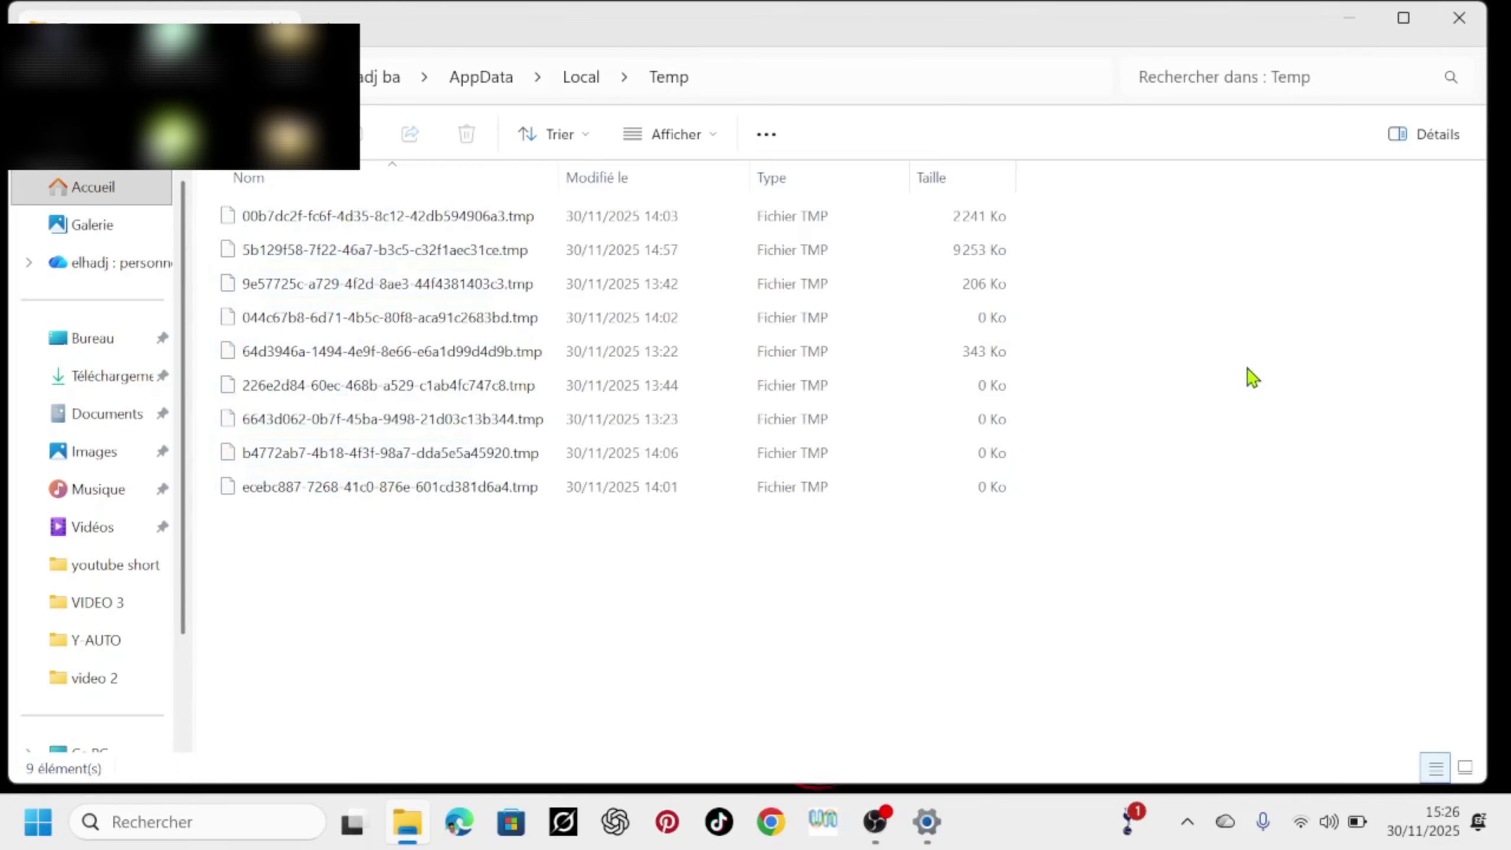
left_click(1480, 23)
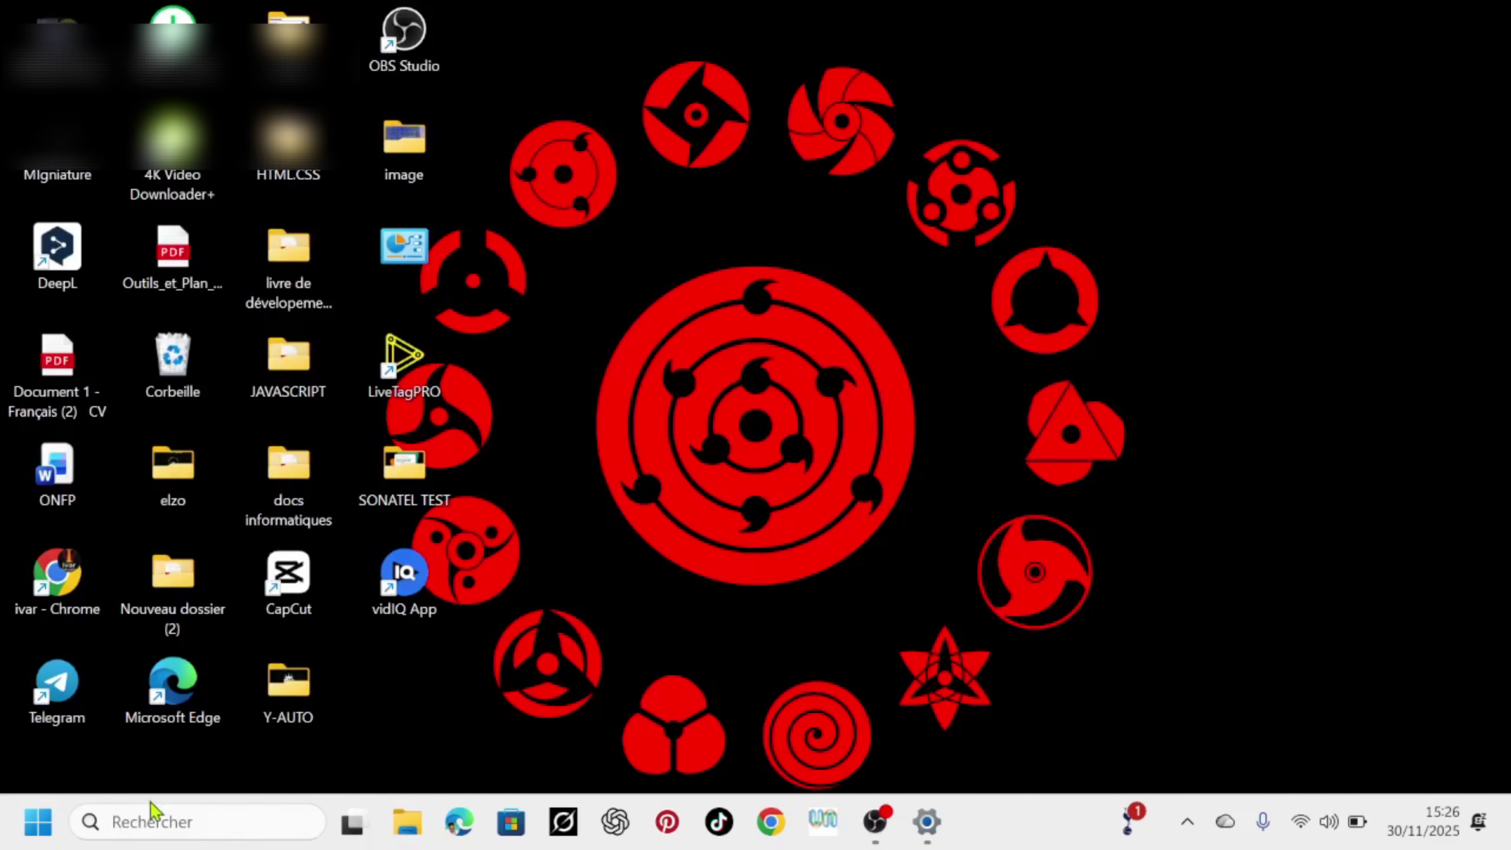
Open the Windows Temp folder on drive (C:) by running temp from Exécuter
left_click(142, 817)
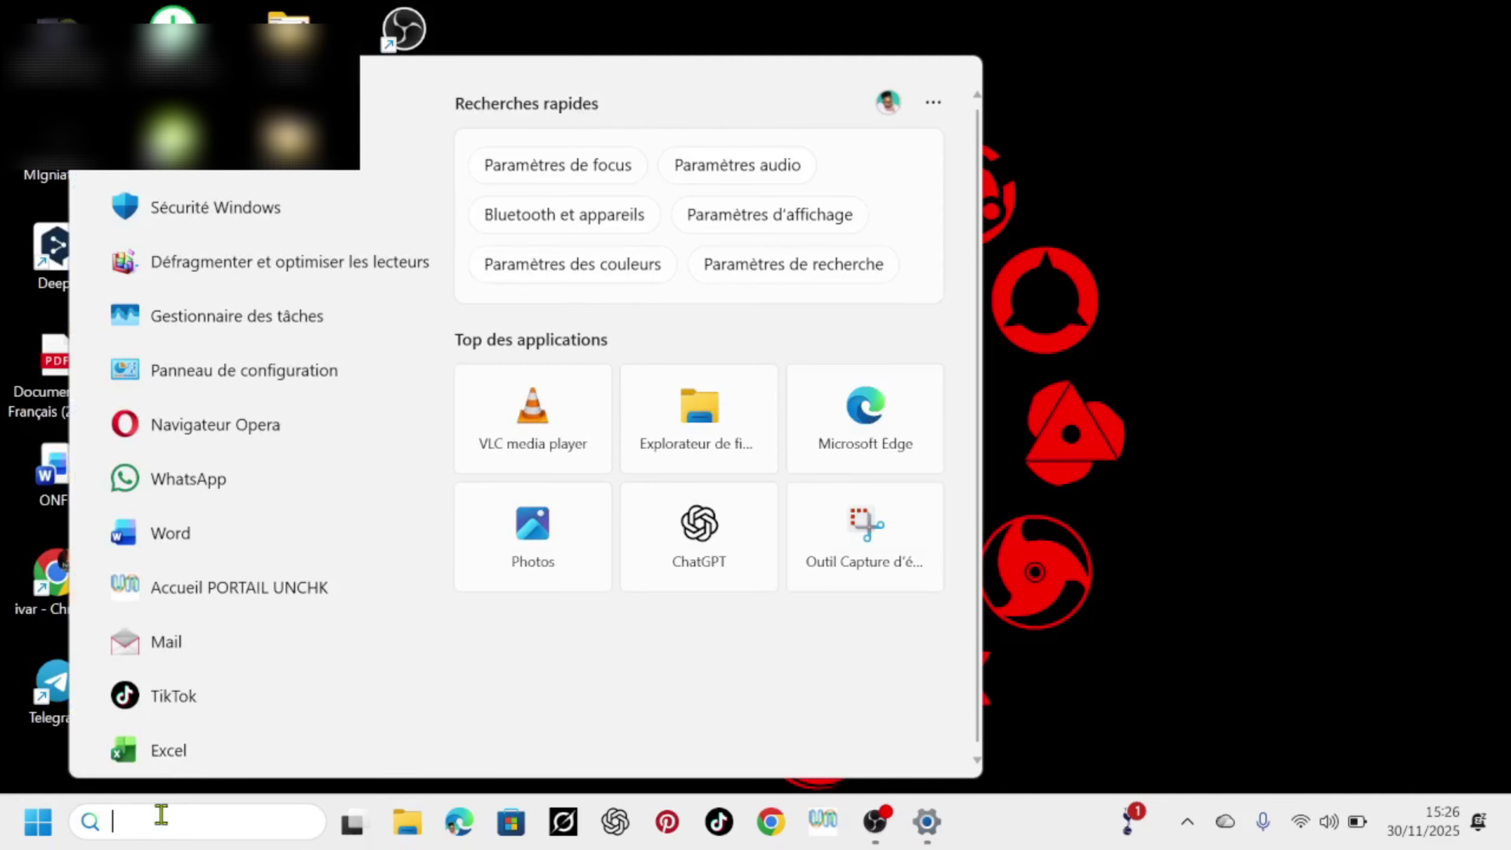
key("super+r")
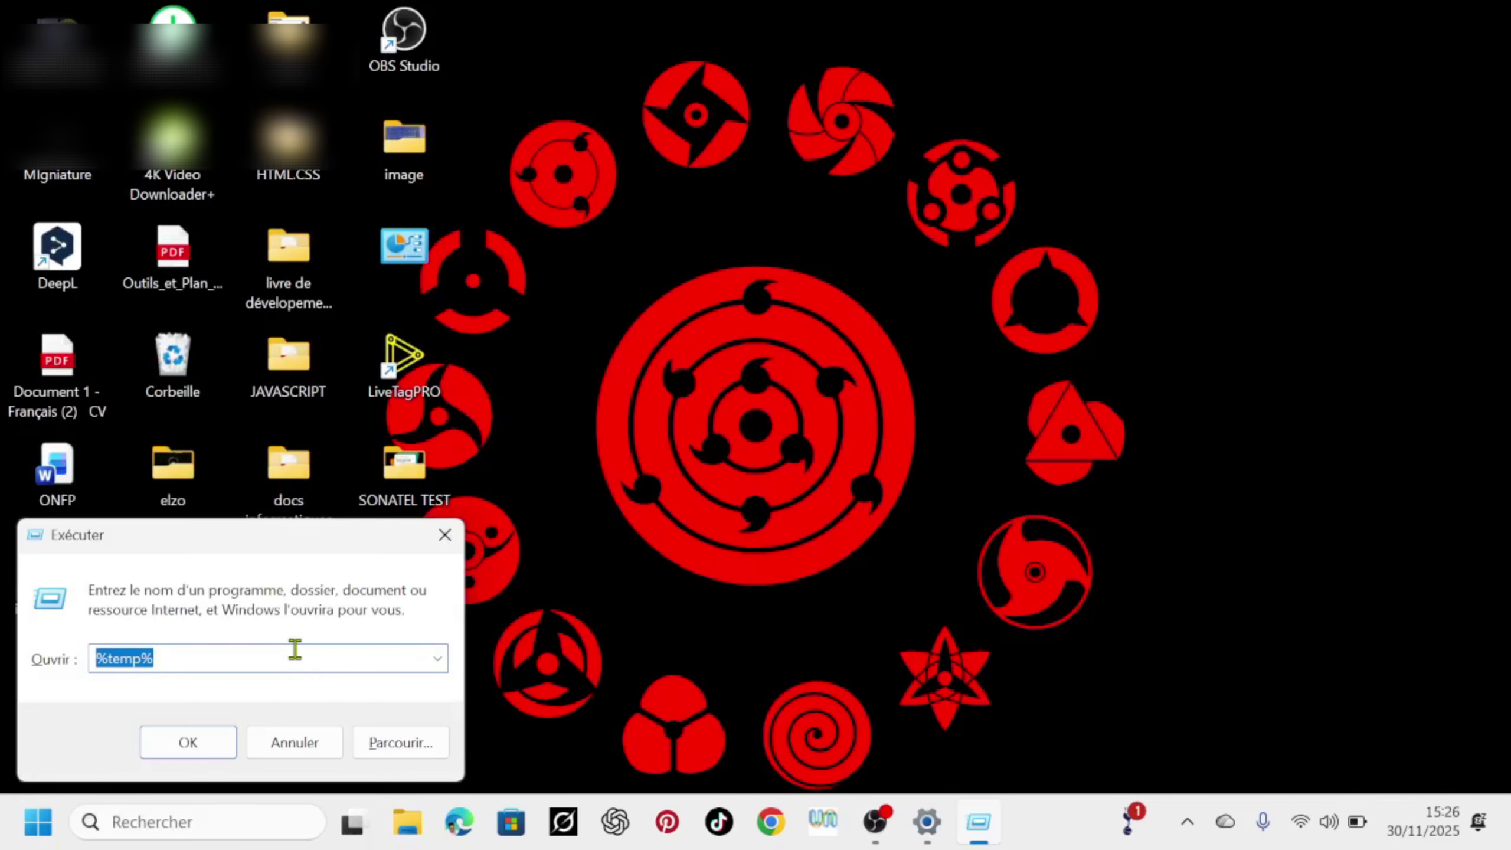
key("BackSpace")
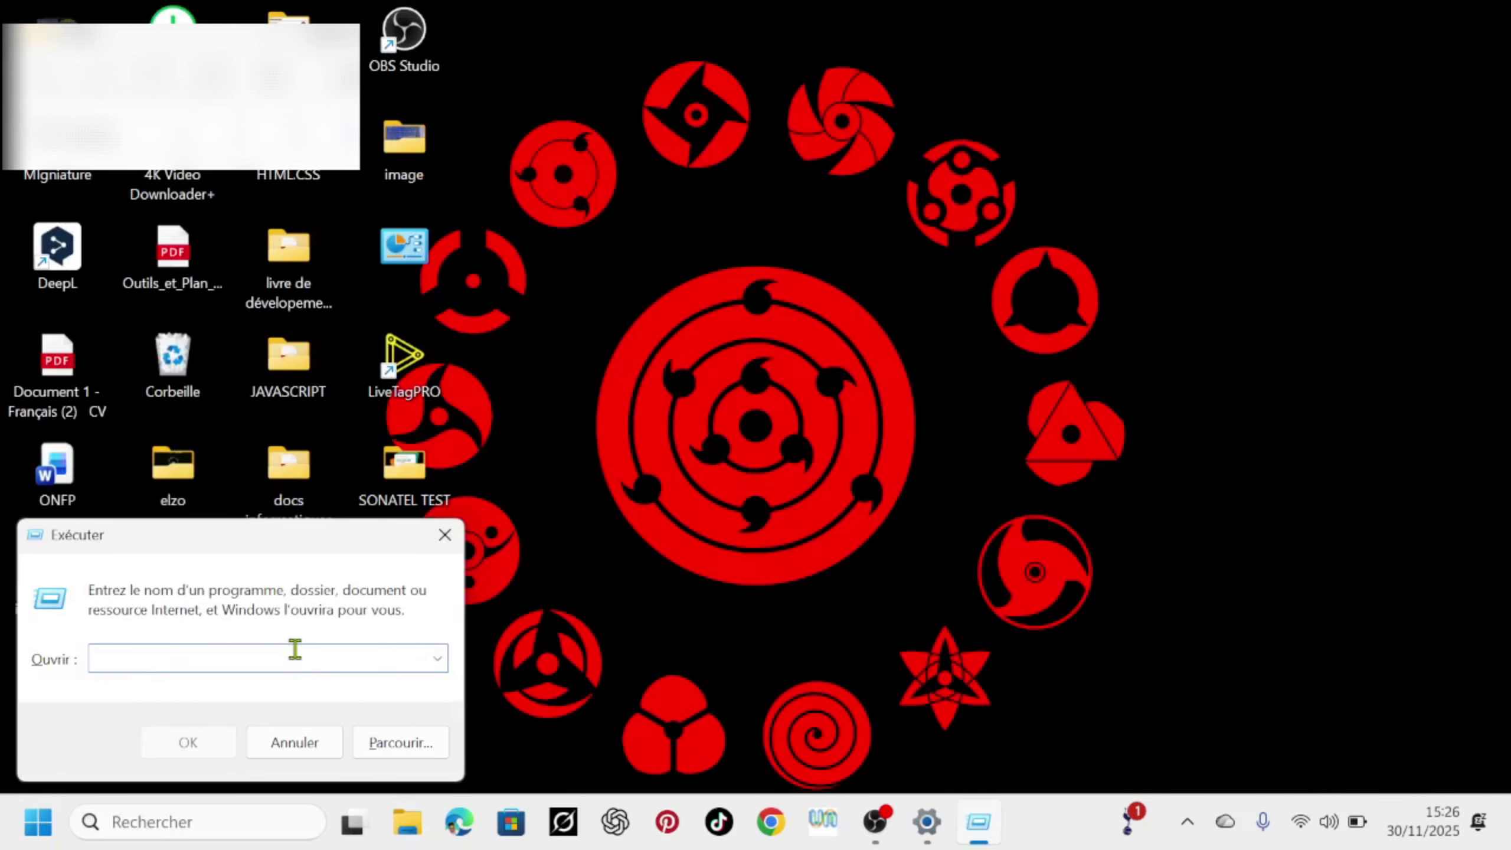
type("t")
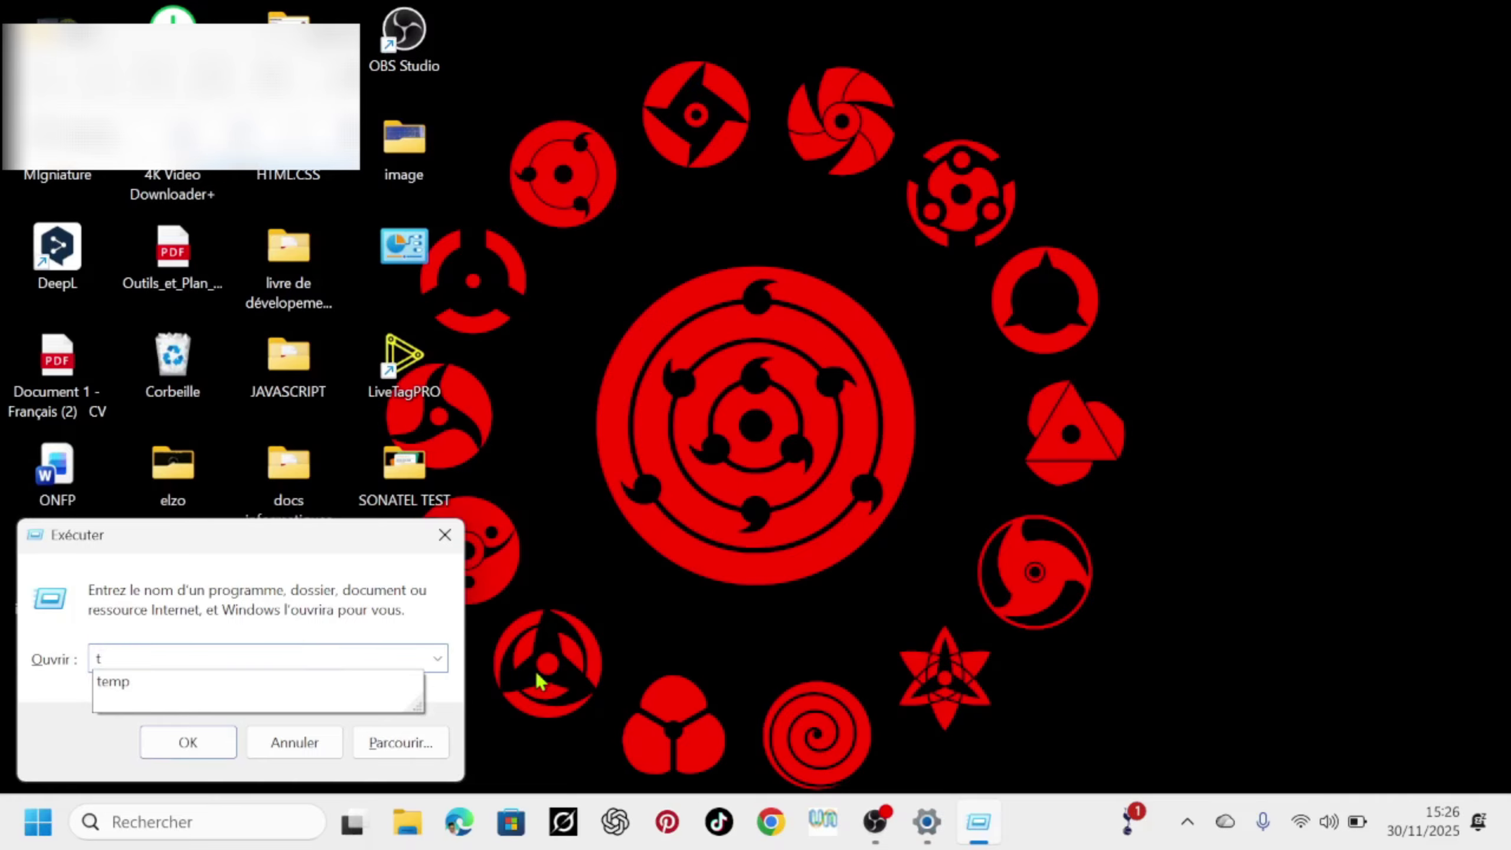
left_click(437, 658)
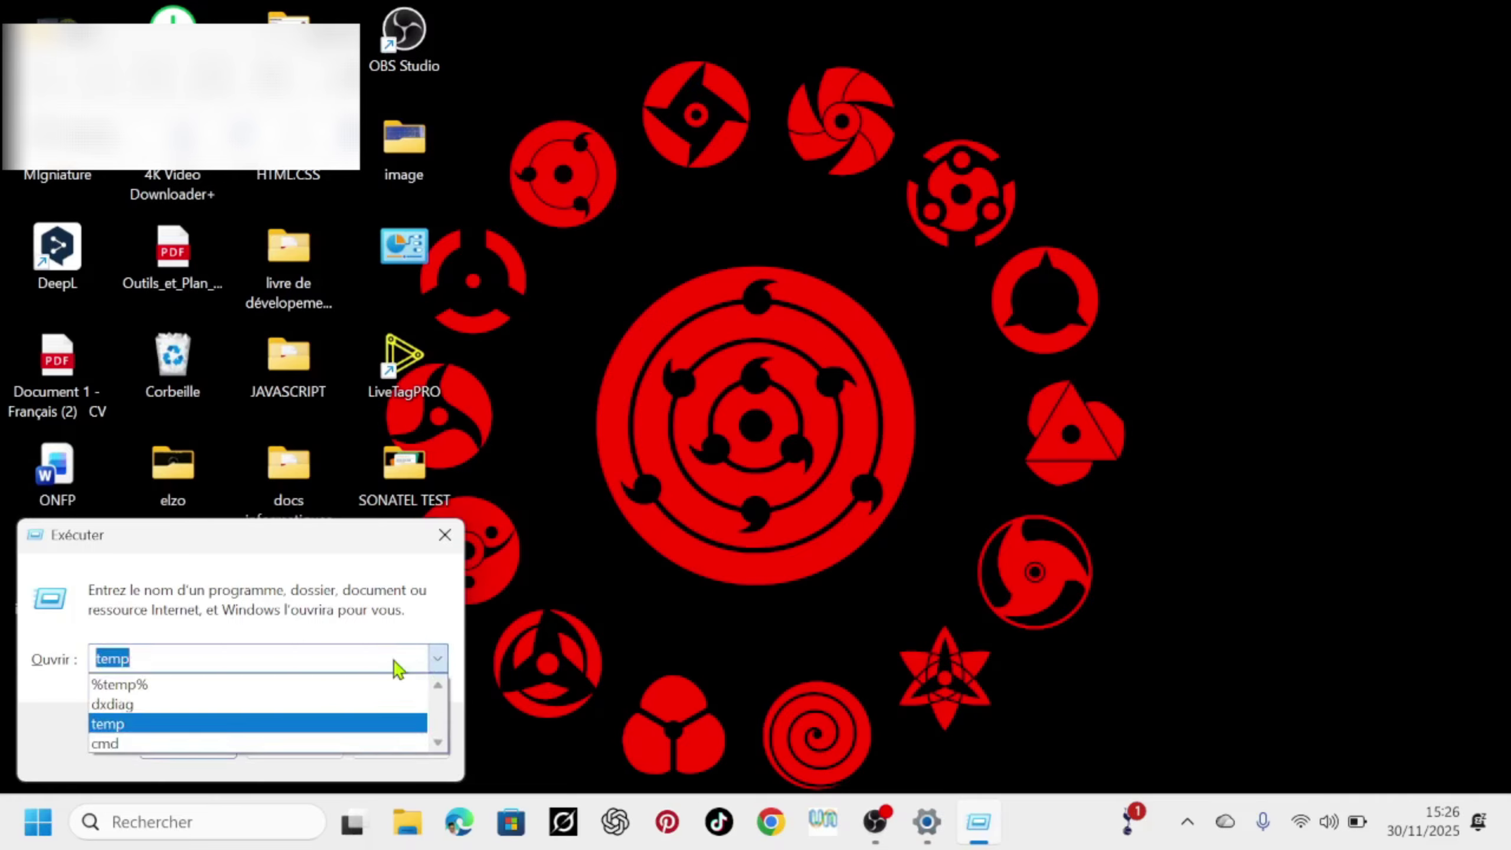
left_click(115, 724)
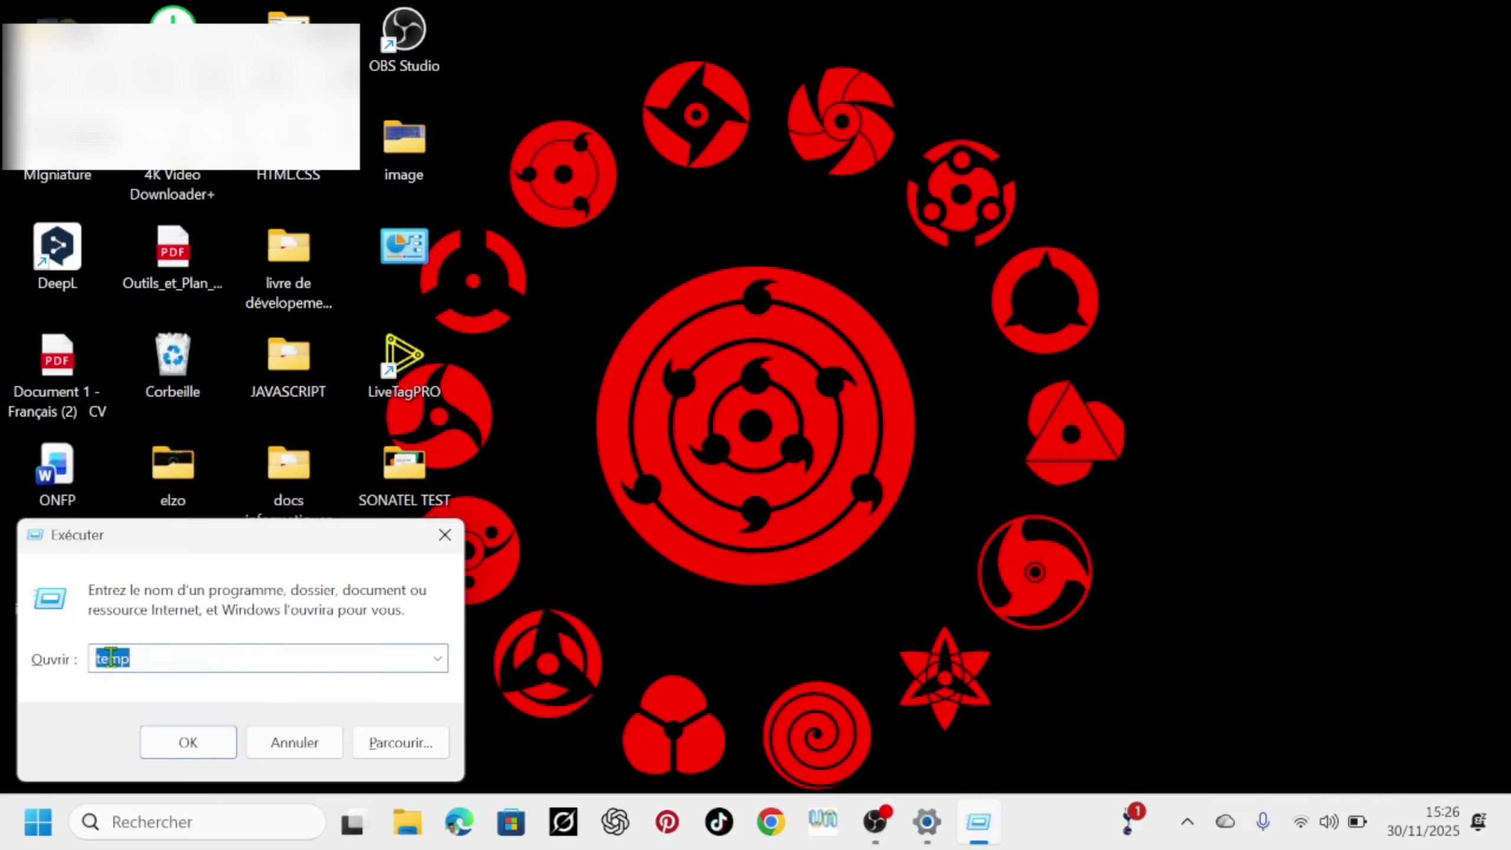
left_click(213, 742)
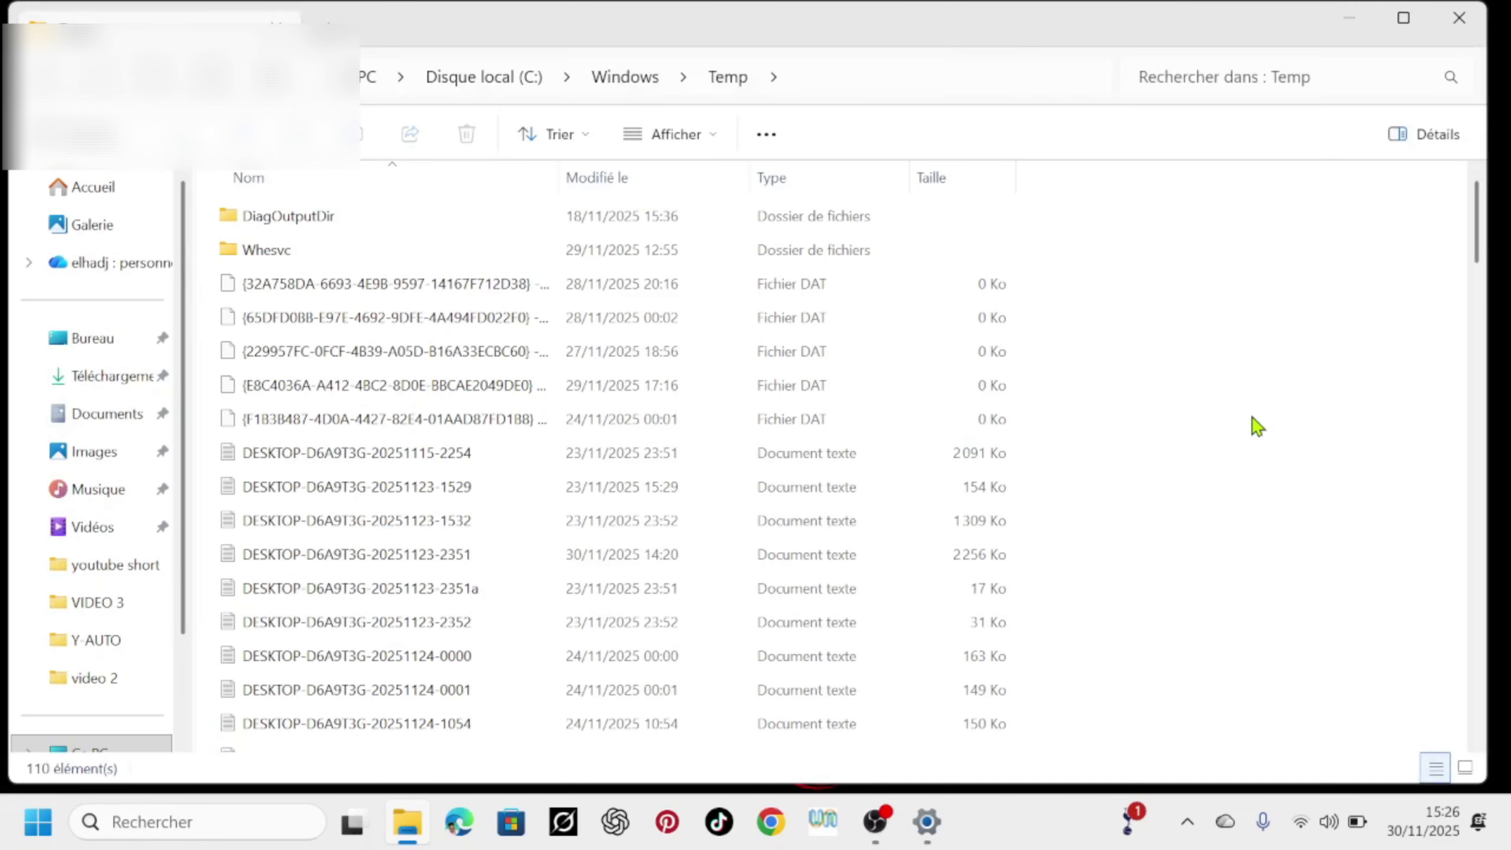
Move everything in the Windows Temp folder to the Corbeille, ignoring all files that are in use
scroll(1253, 426, "down", 12)
key("ctrl+a")
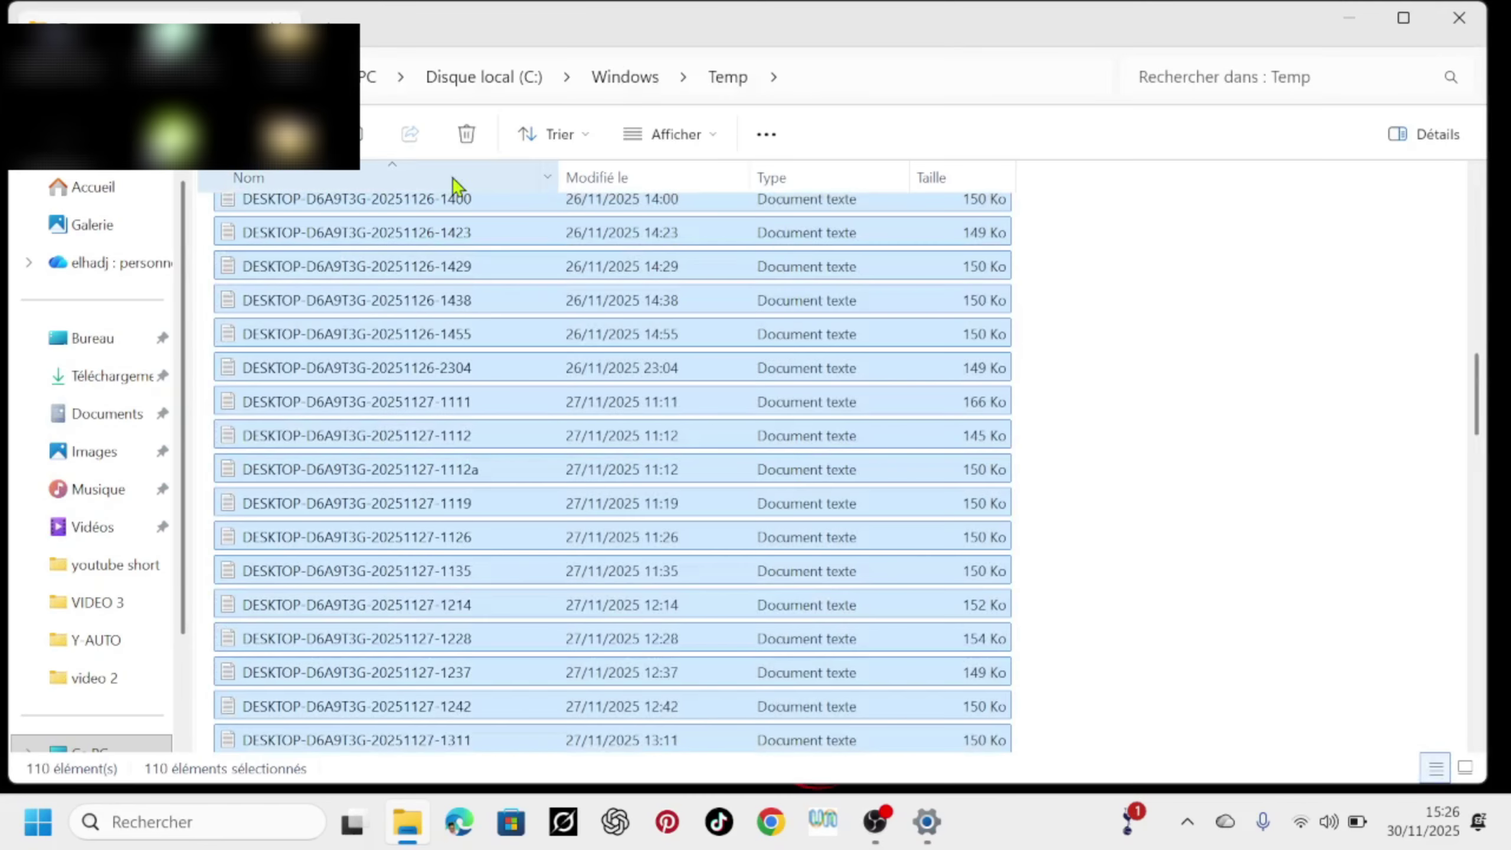
left_click(467, 133)
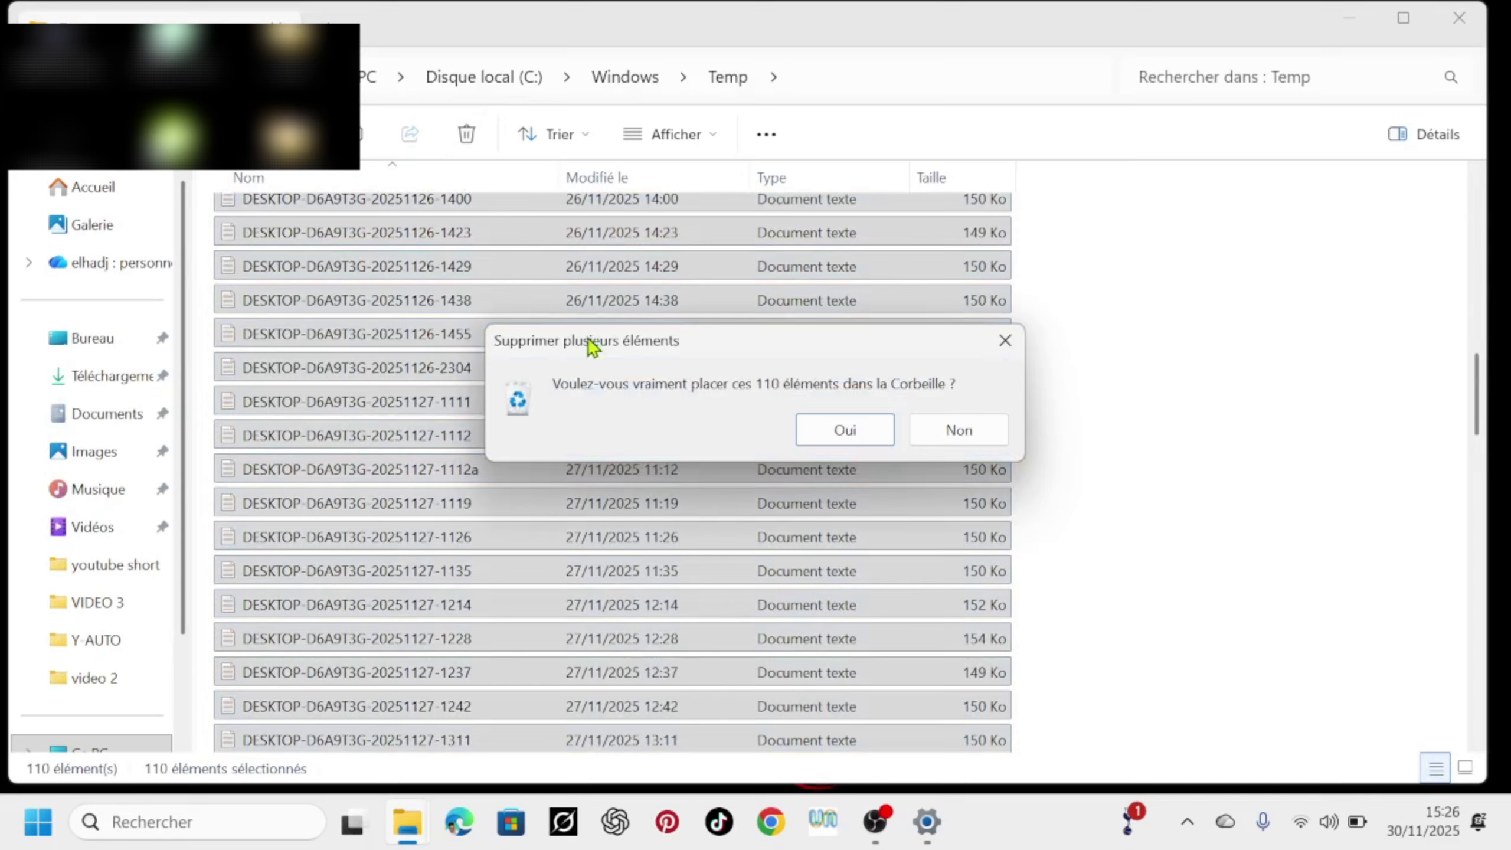
left_click(844, 435)
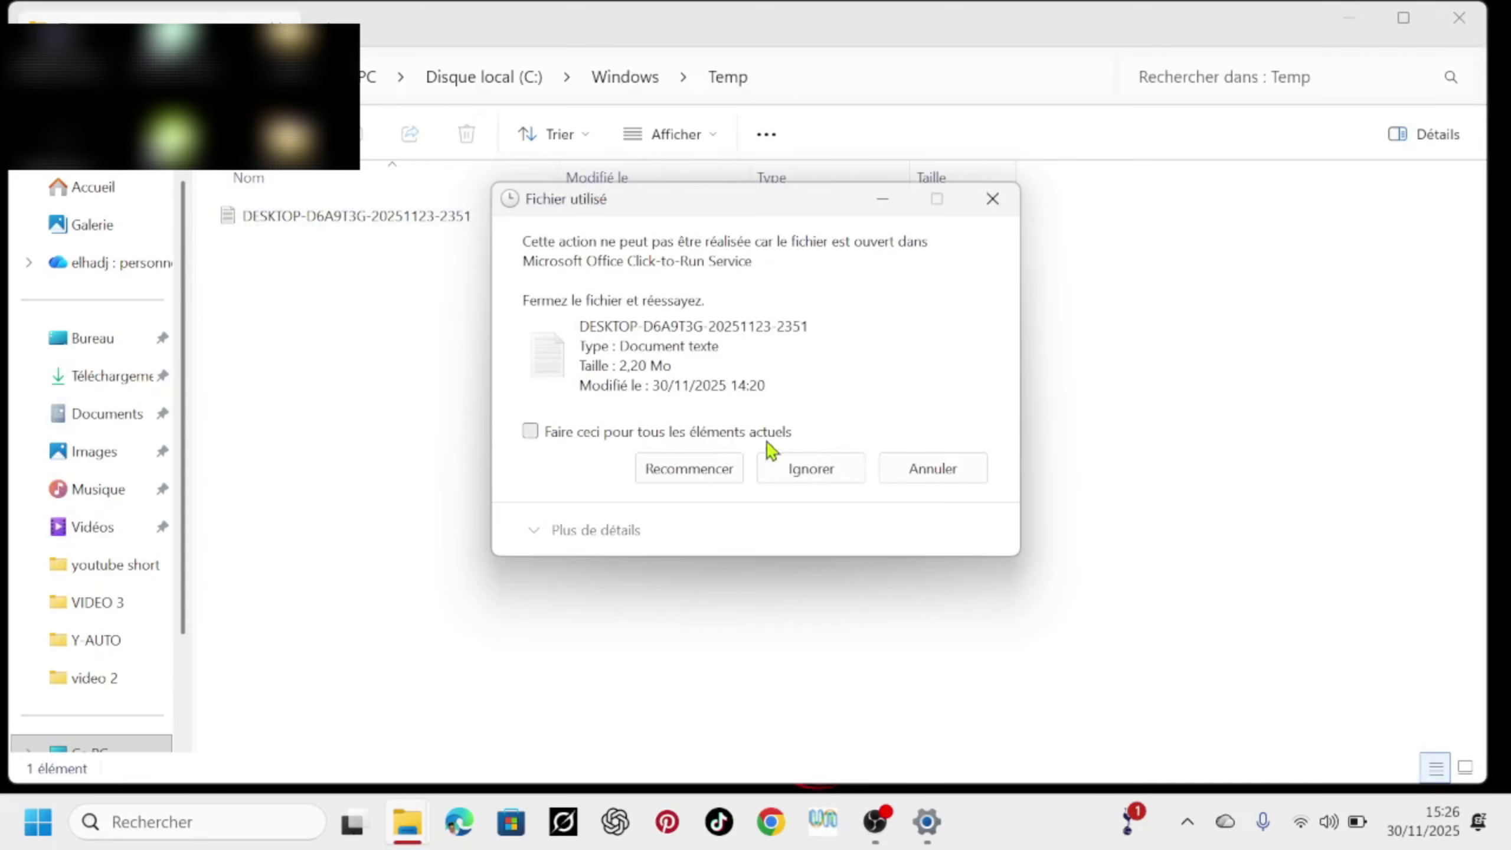
left_click(529, 431)
left_click(814, 477)
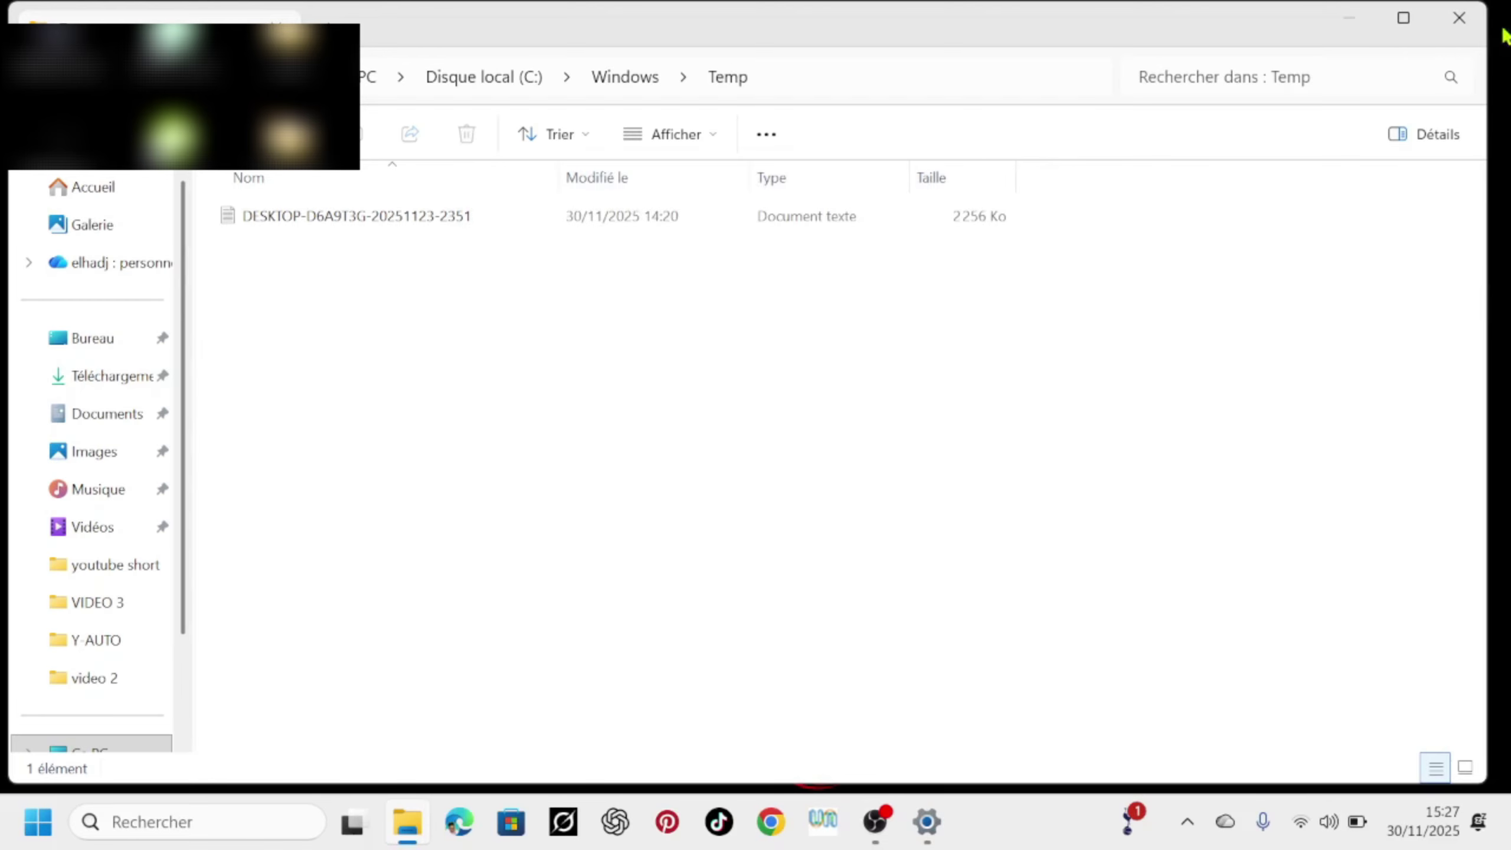
Close the Windows Temp folder and refresh the desktop
left_click(1459, 18)
right_click(873, 221)
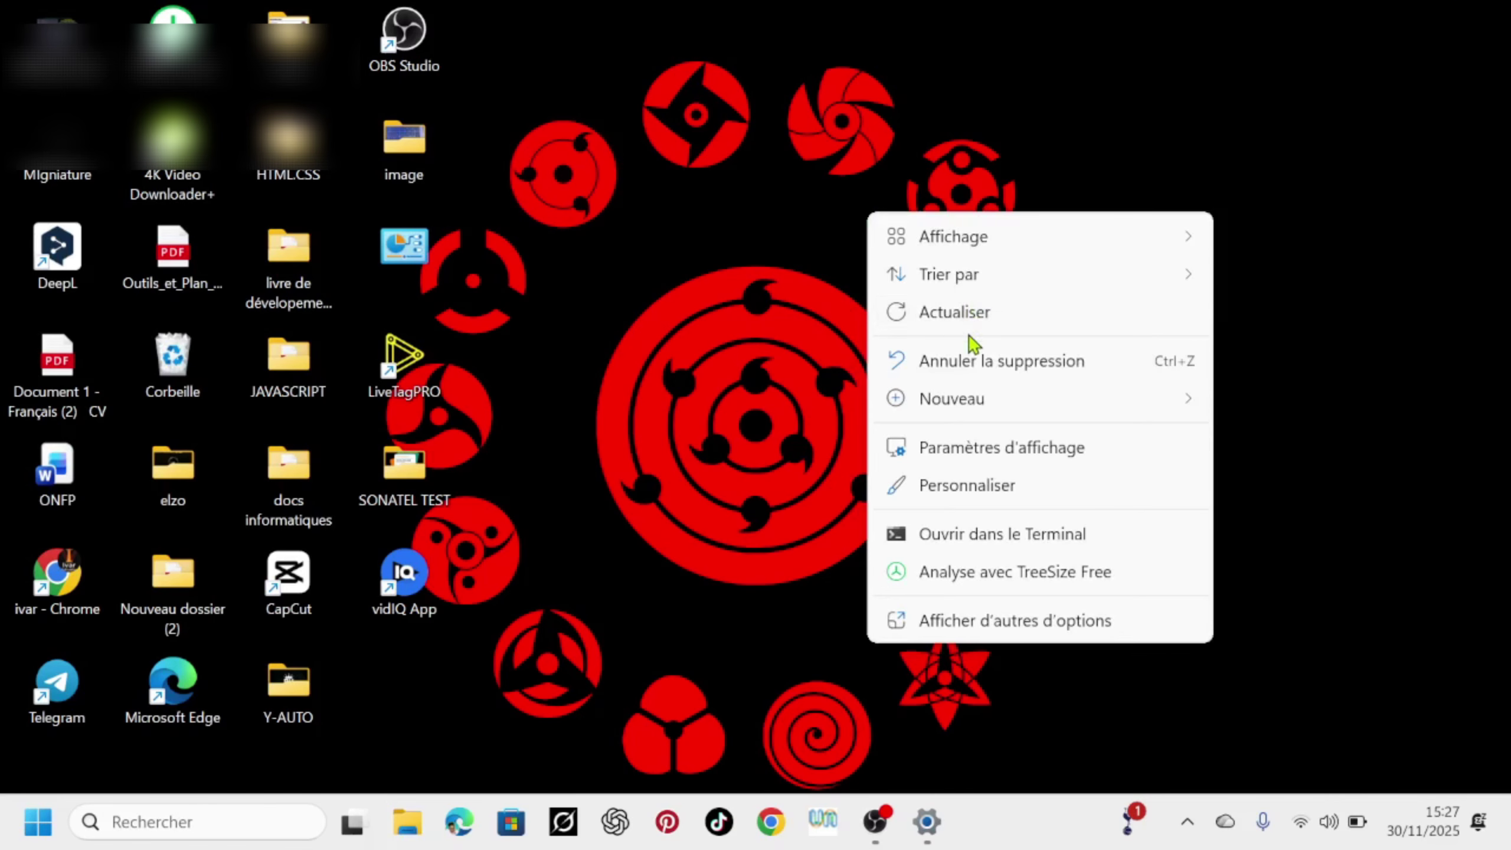
left_click(957, 321)
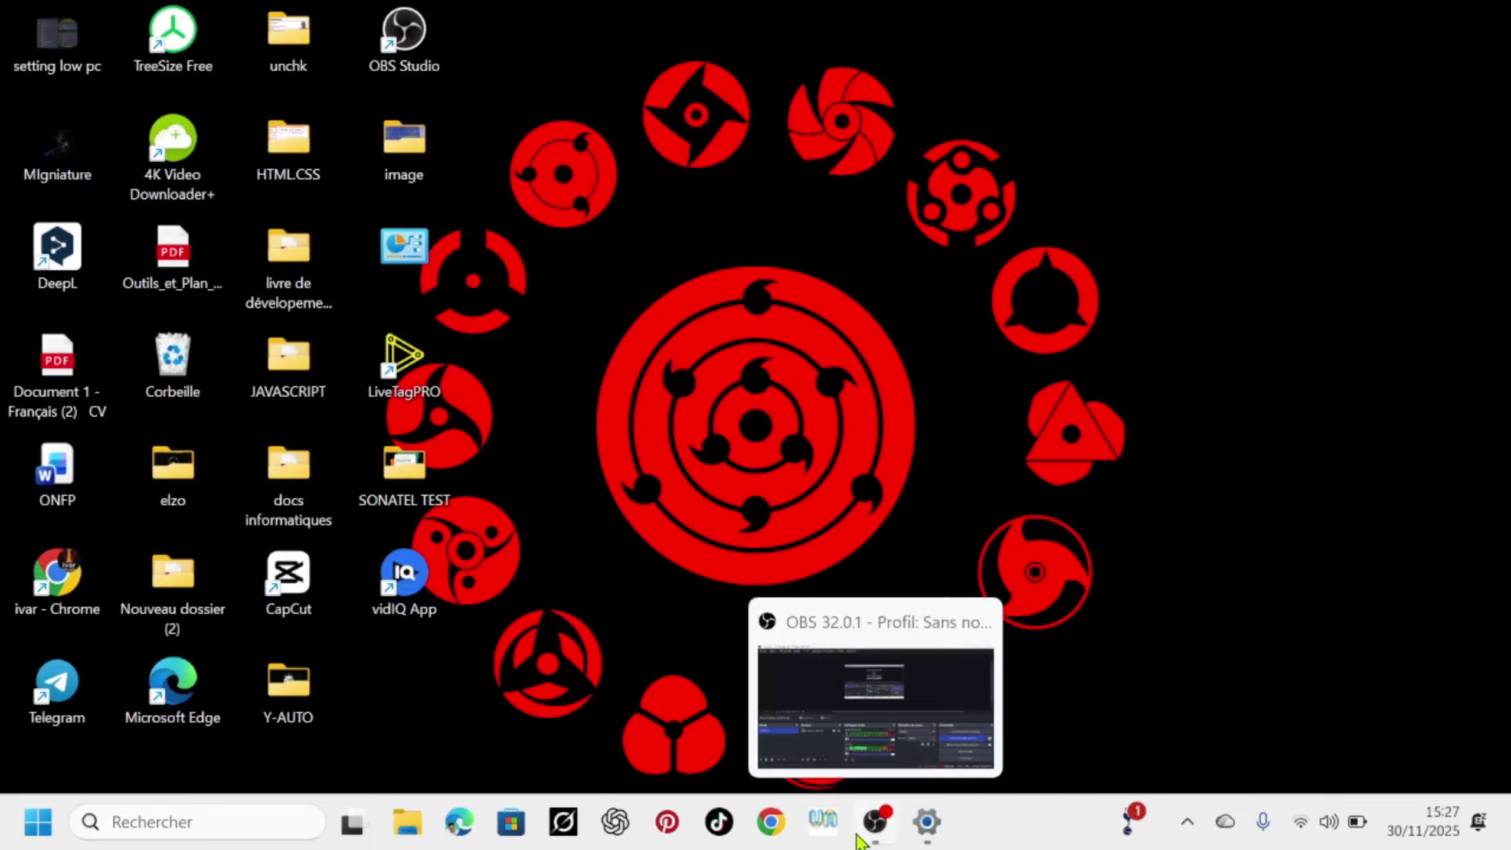
left_click(875, 823)
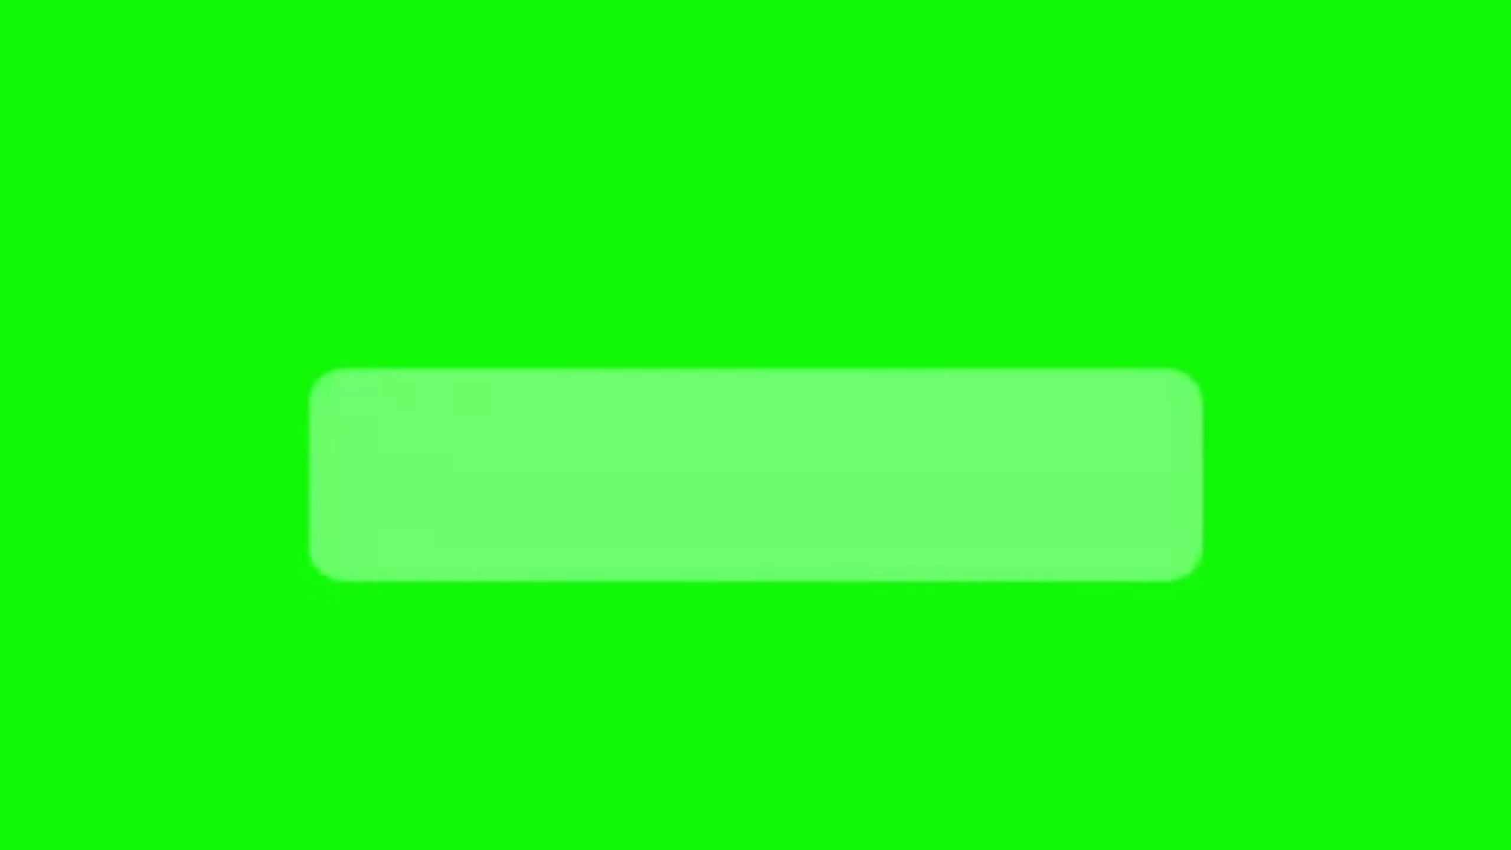